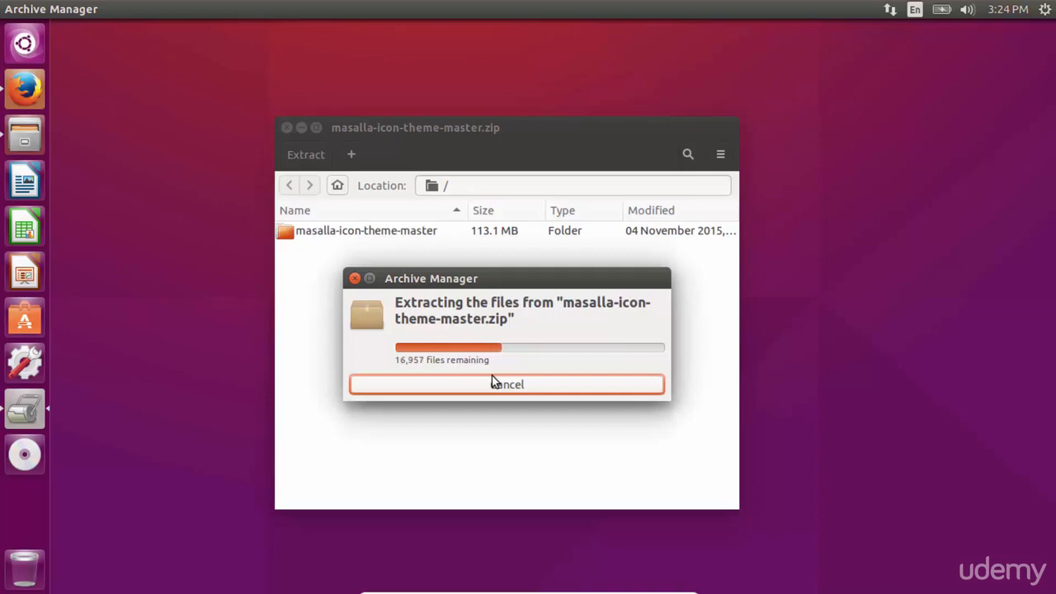
Step: Open a terminal, run sudo apt-get install unity-tweak-tool and enter the account password to authorise it
{"action": "key", "text": "ctrl+alt+t"}
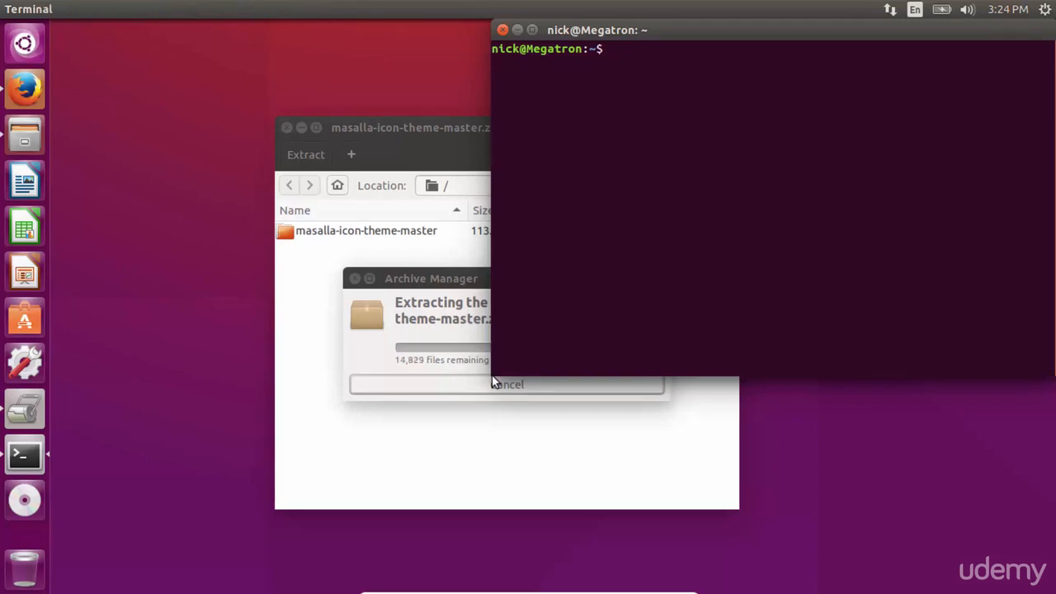
{"action": "type", "text": "sudo apt-get"}
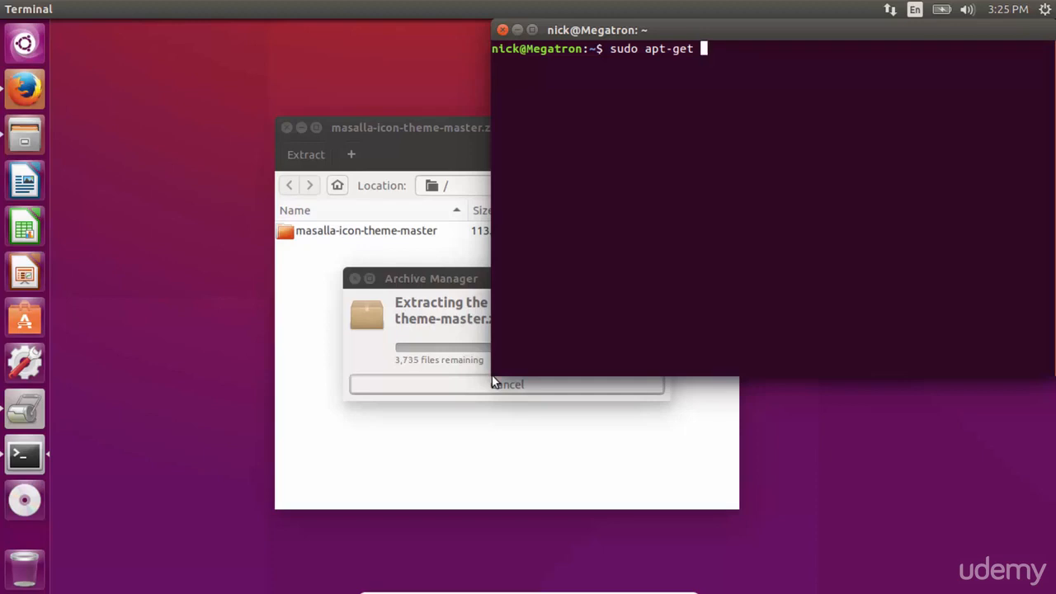
{"action": "type", "text": "install unit"}
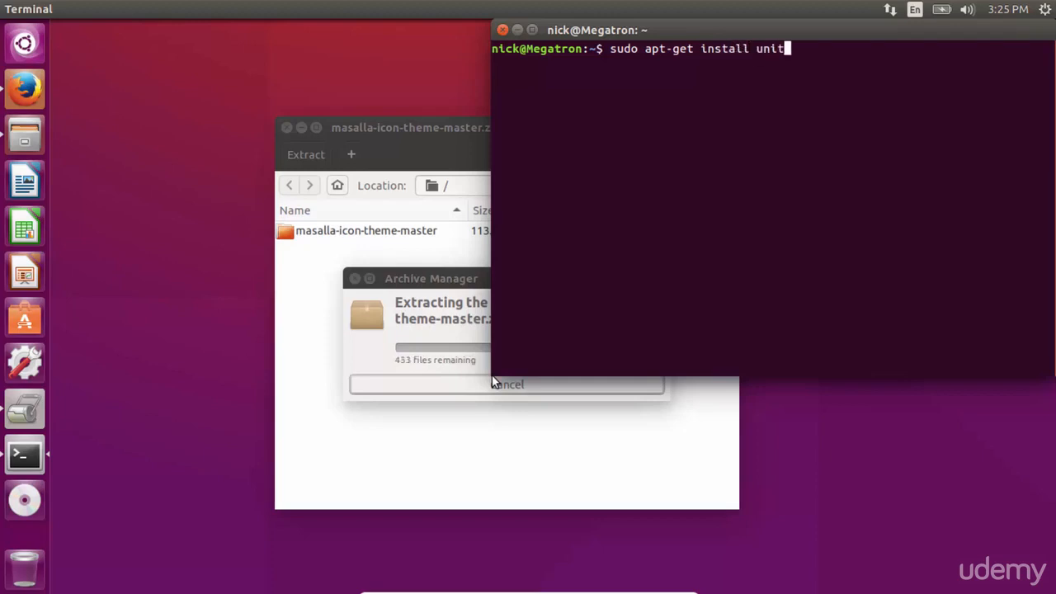
{"action": "type", "text": "y-twe"}
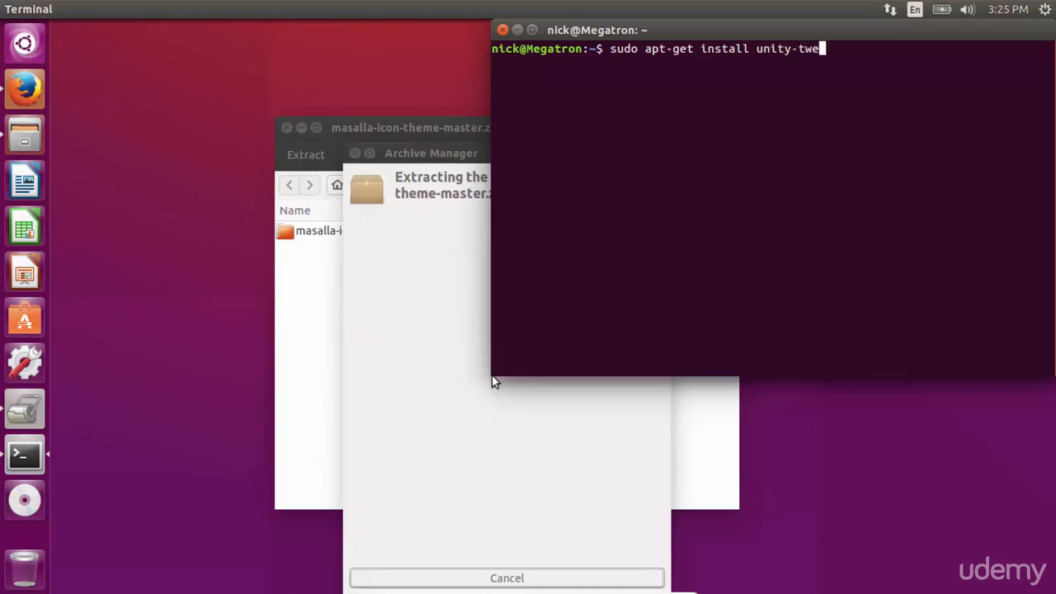
{"action": "type", "text": "ak-tool"}
{"action": "key", "text": "Return"}
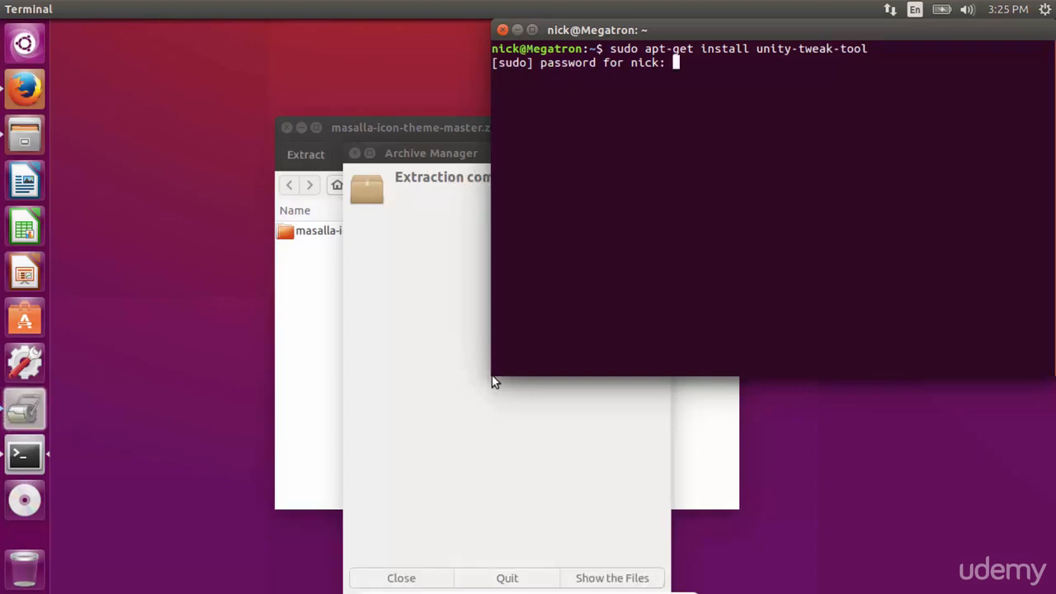
{"action": "key", "text": "Return"}
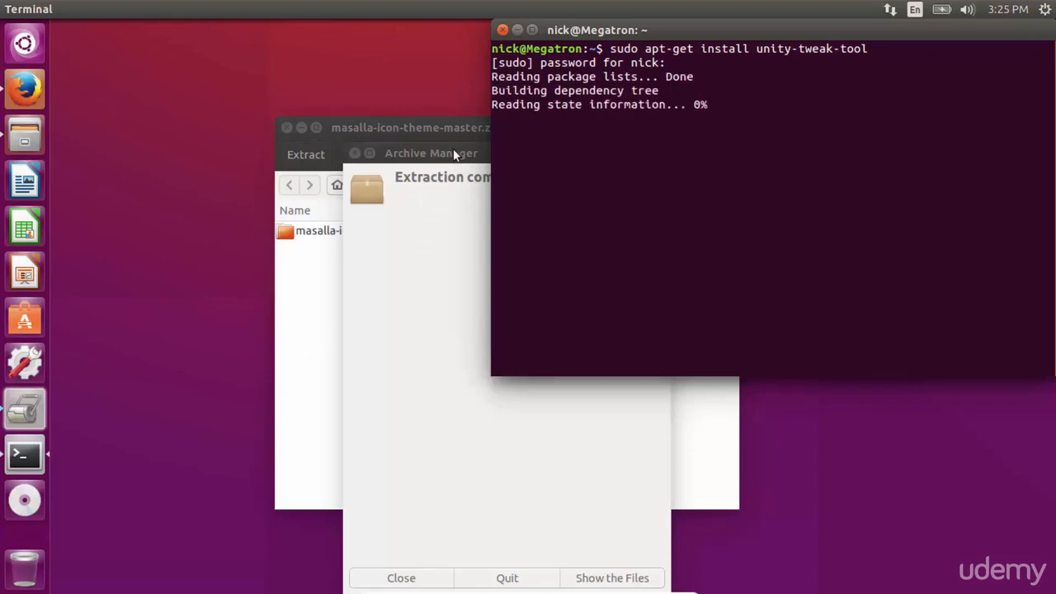
Step: Close the extraction-complete dialog and open the Downloads folder in the file manager
{"action": "left_click", "coordinate": [389, 126]}
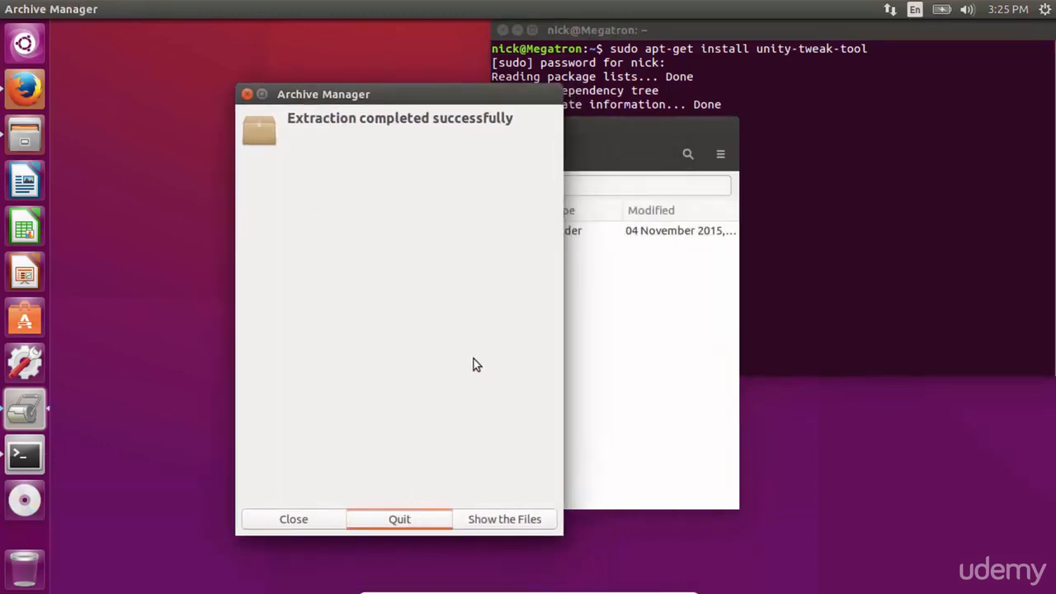
{"action": "key", "text": "Return"}
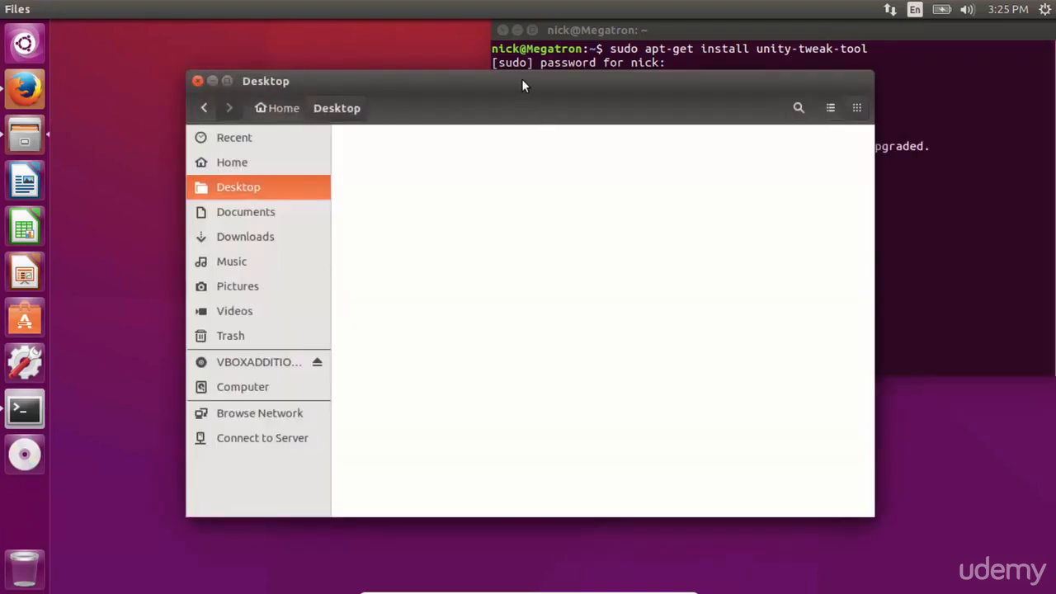
{"action": "left_click_drag", "start_coordinate": [524, 80], "coordinate": [504, 83]}
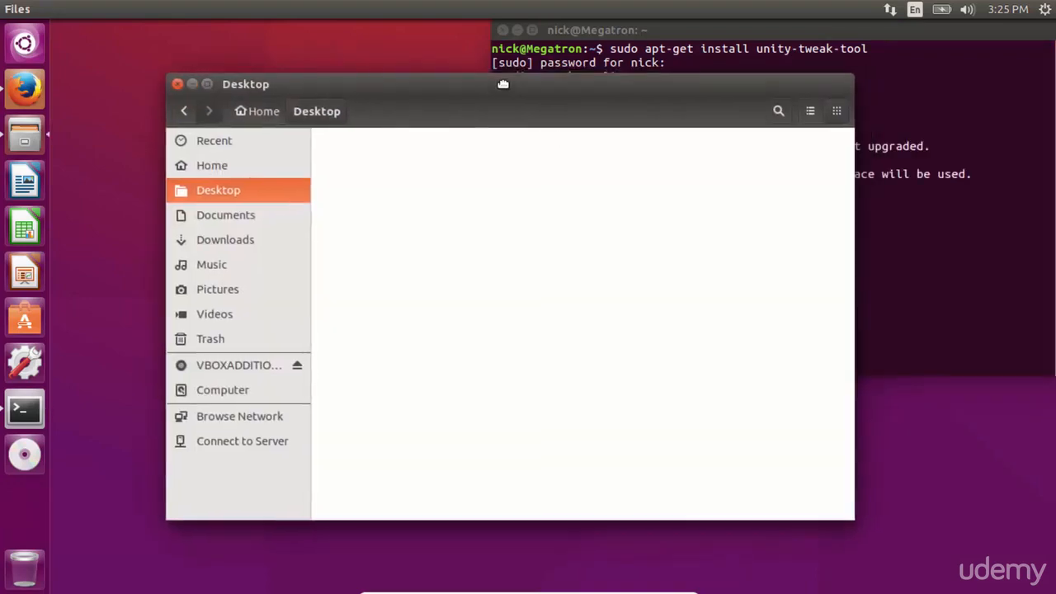
{"action": "left_click", "coordinate": [226, 171]}
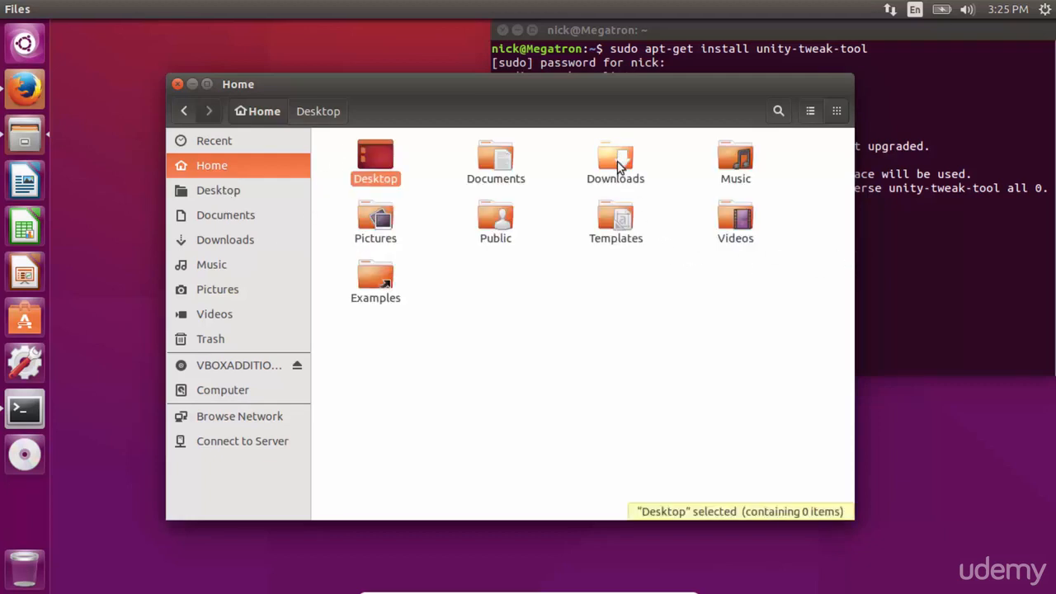
{"action": "double_click", "coordinate": [617, 164]}
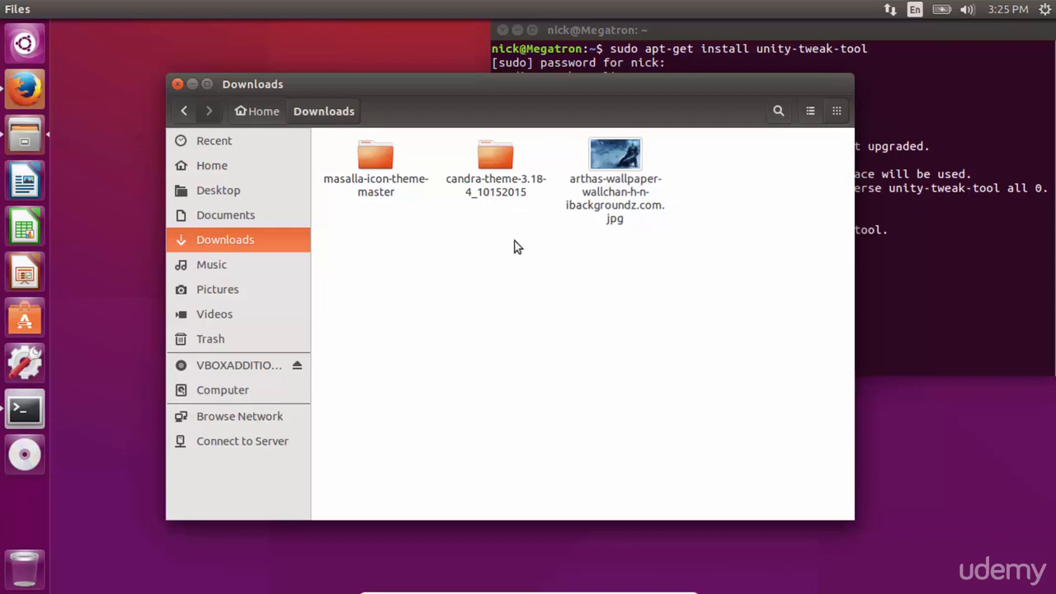
Step: Open the candra-theme-3.18-4_10152015 folder and copy all four theme folders inside it
{"action": "left_click", "coordinate": [376, 168]}
{"action": "left_click", "coordinate": [495, 194]}
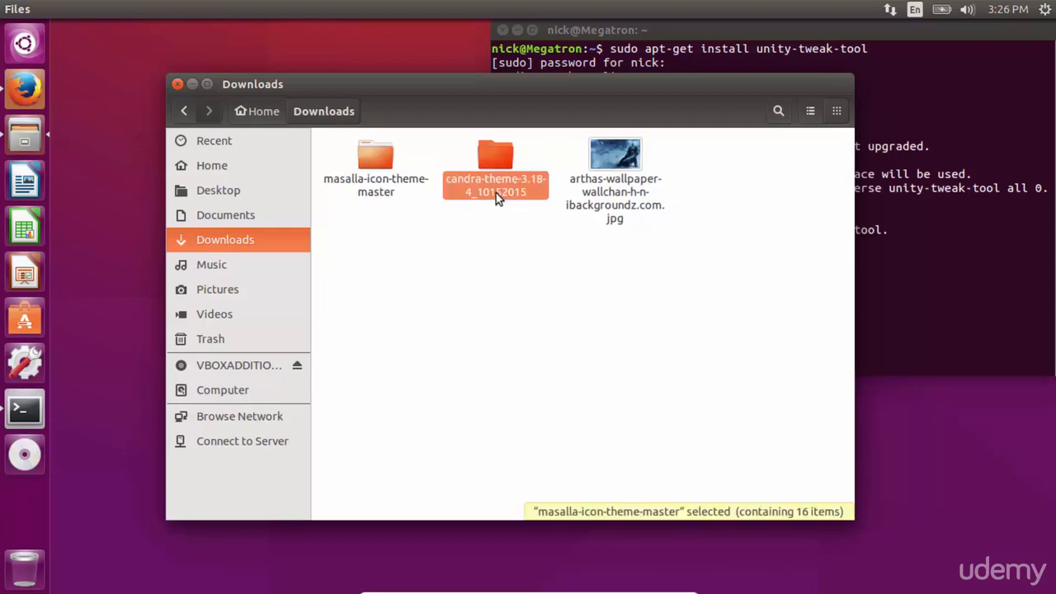
{"action": "double_click", "coordinate": [510, 172]}
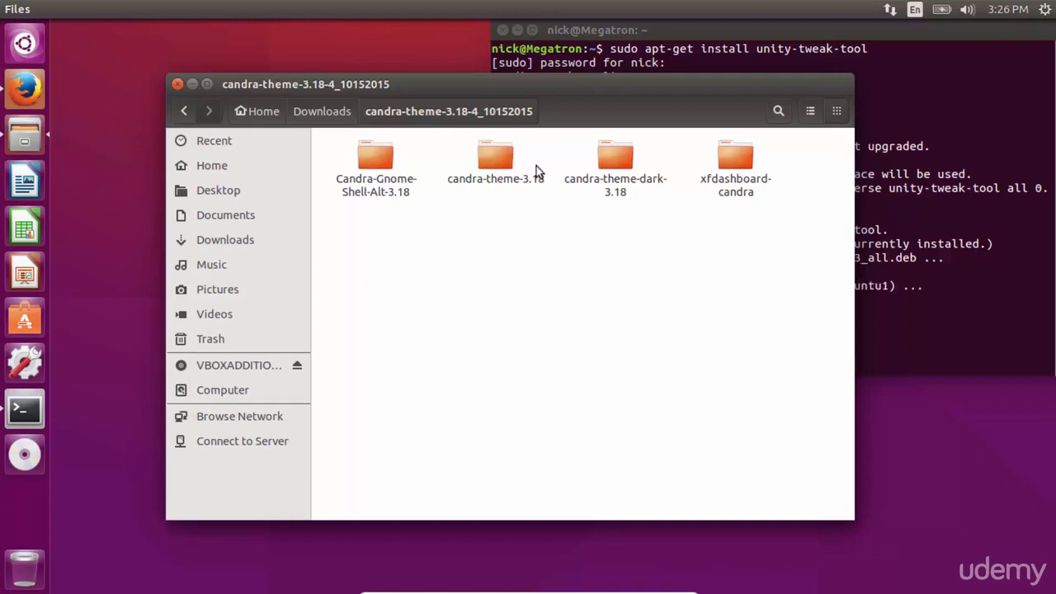
{"action": "left_click", "coordinate": [504, 150]}
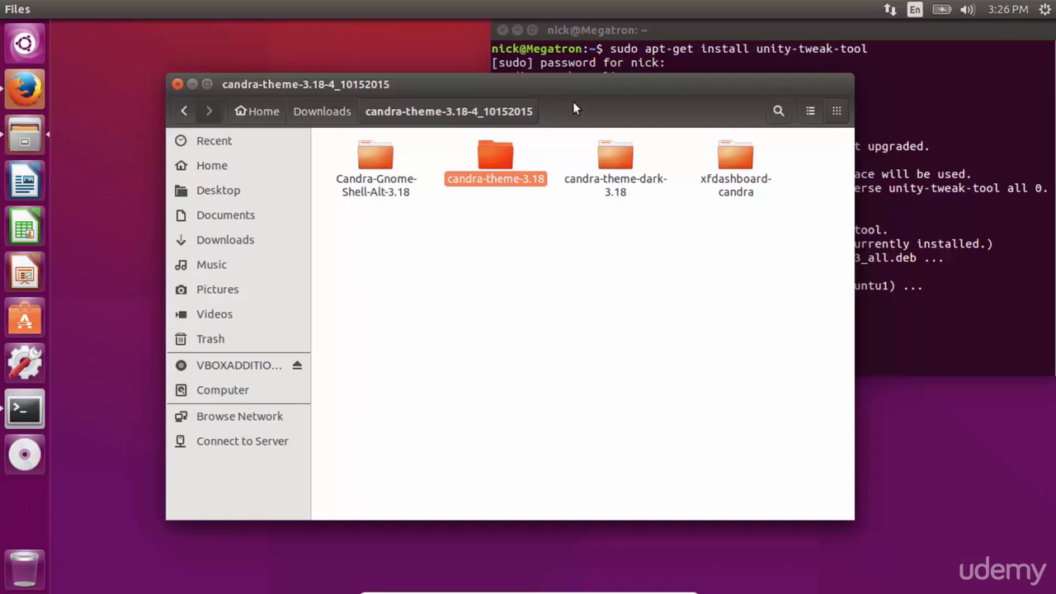
{"action": "left_click_drag", "start_coordinate": [546, 89], "coordinate": [470, 91]}
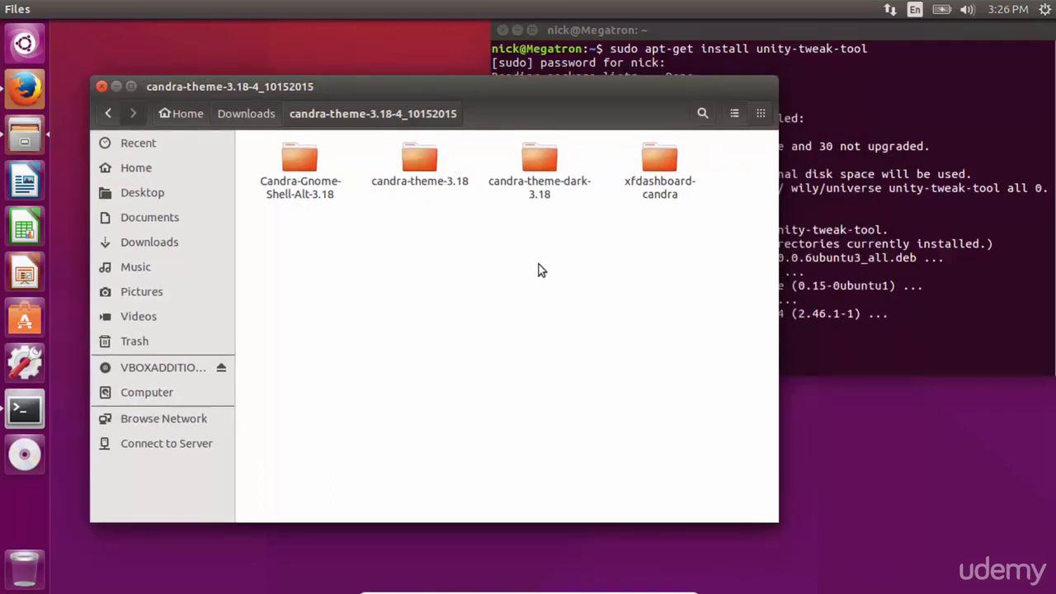
{"action": "left_click_drag", "start_coordinate": [715, 239], "coordinate": [287, 176]}
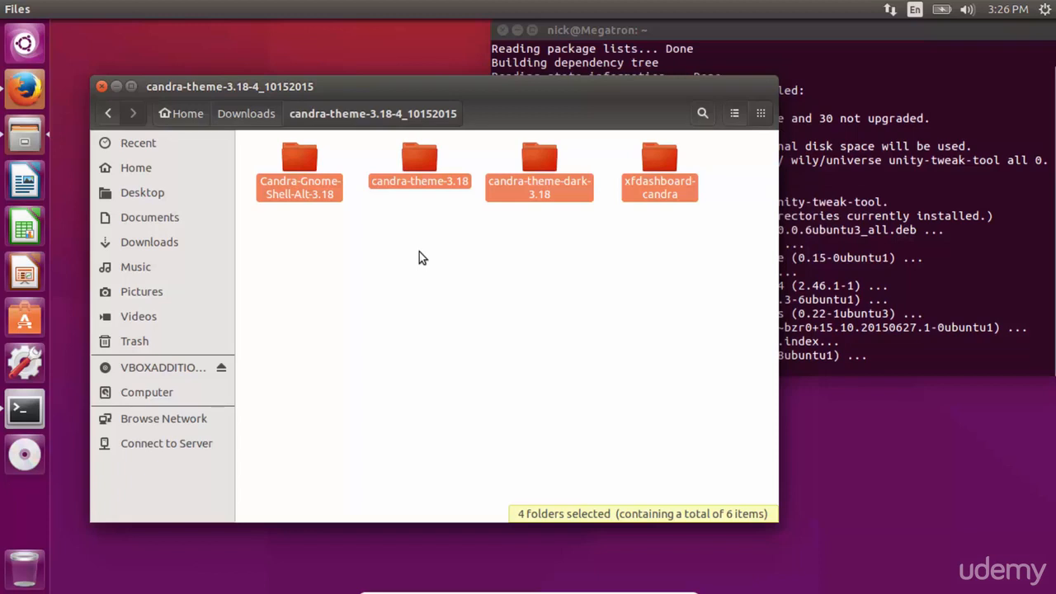
{"action": "key", "text": "Return"}
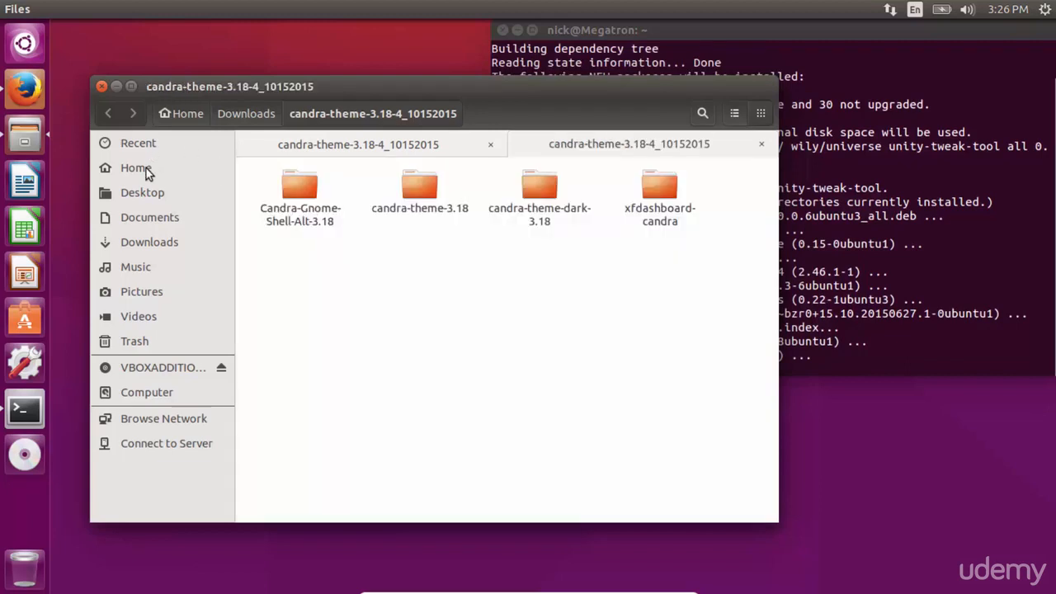
Step: Create a new folder named .themes in the Home folder
{"action": "left_click", "coordinate": [147, 168]}
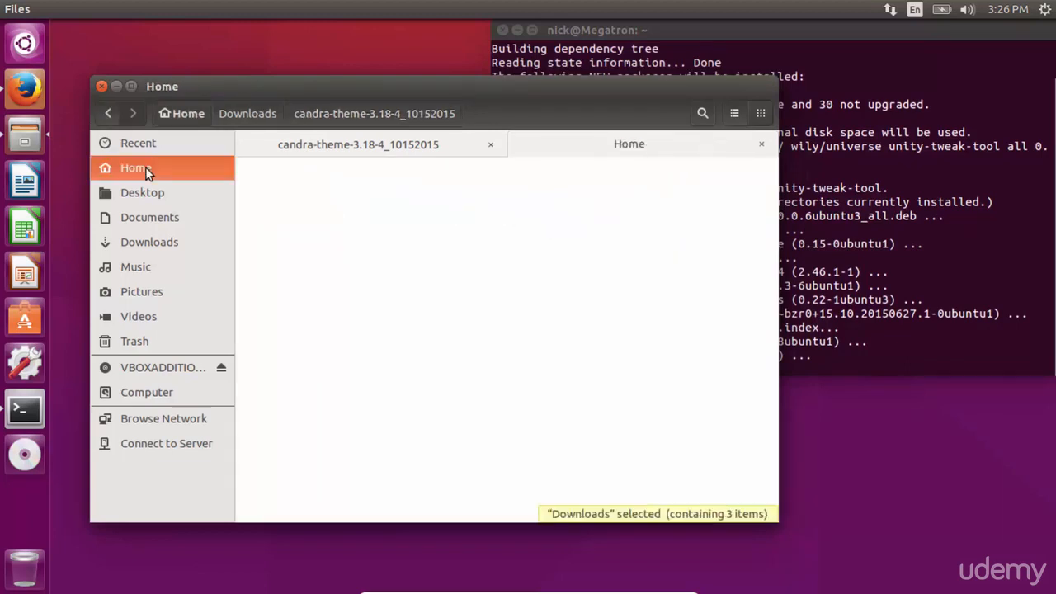
{"action": "left_click", "coordinate": [430, 354]}
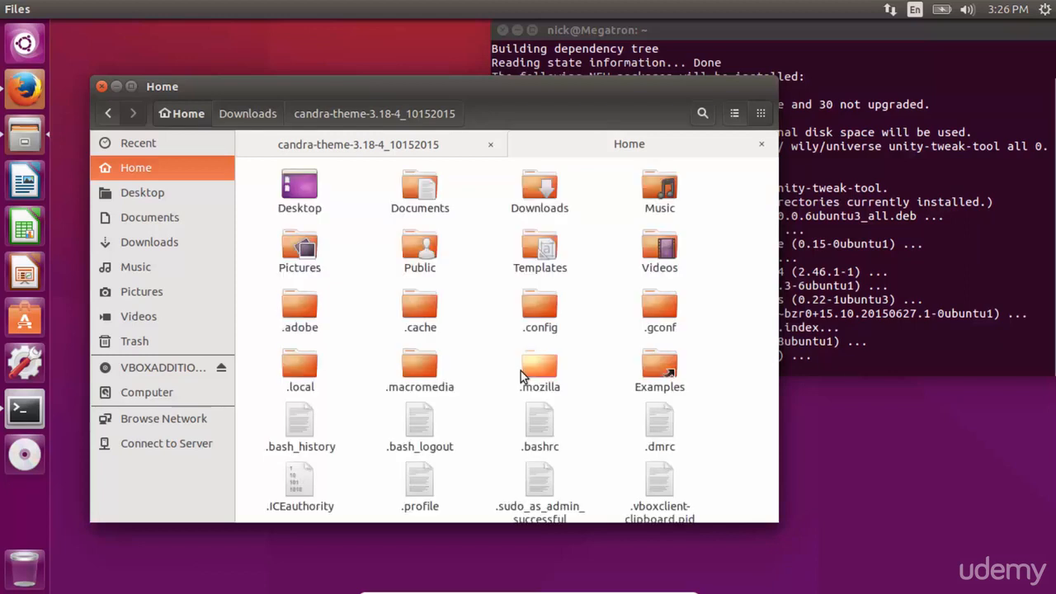
{"action": "scroll", "coordinate": [521, 373], "scroll_direction": "down", "scroll_amount": 1}
{"action": "scroll", "coordinate": [521, 373], "scroll_direction": "down", "scroll_amount": 2}
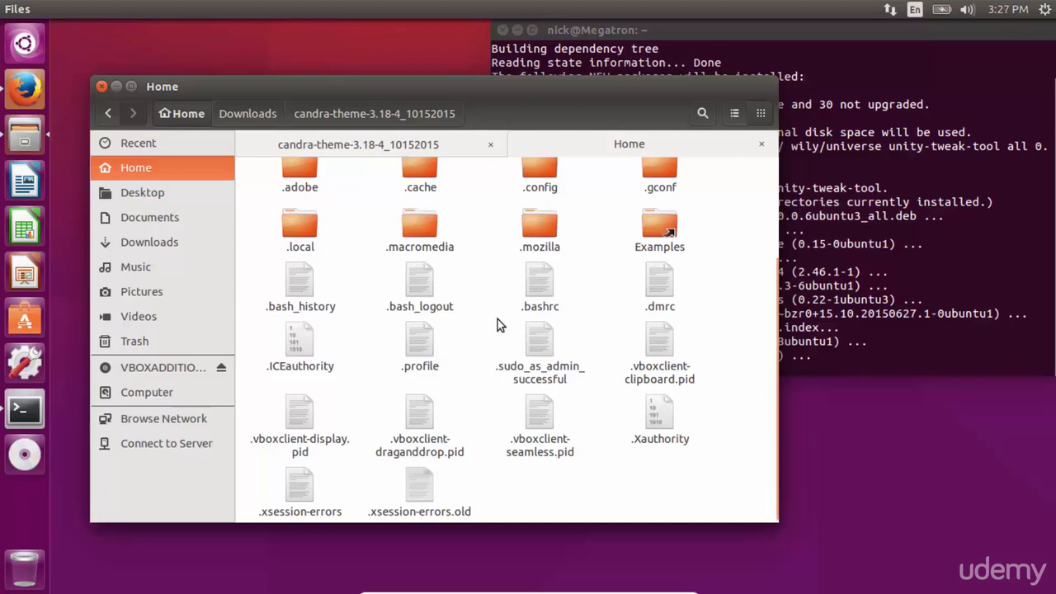
{"action": "scroll", "coordinate": [497, 323], "scroll_direction": "up", "scroll_amount": 1}
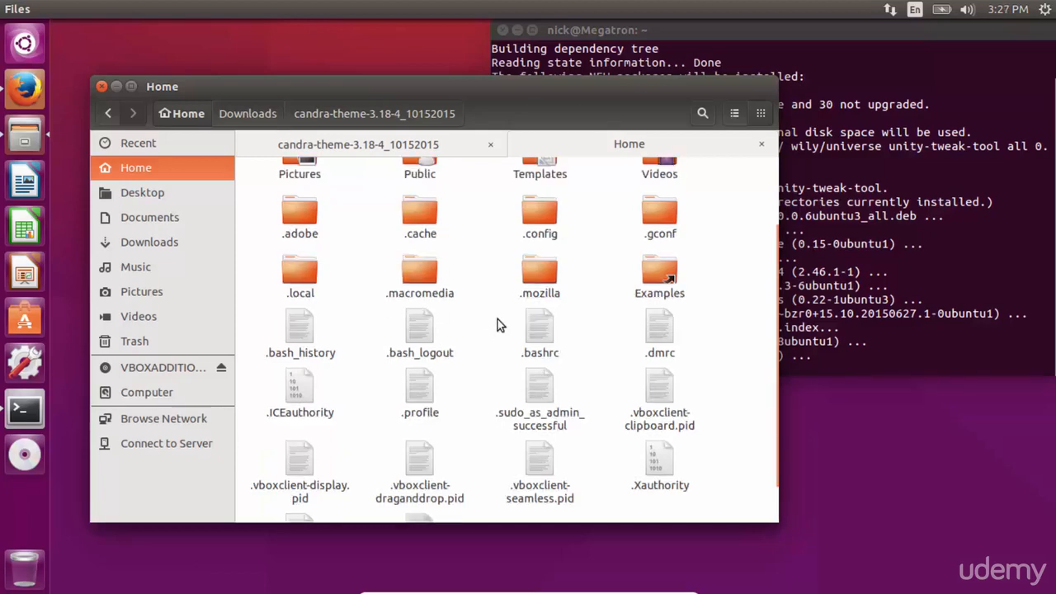
{"action": "right_click", "coordinate": [700, 281]}
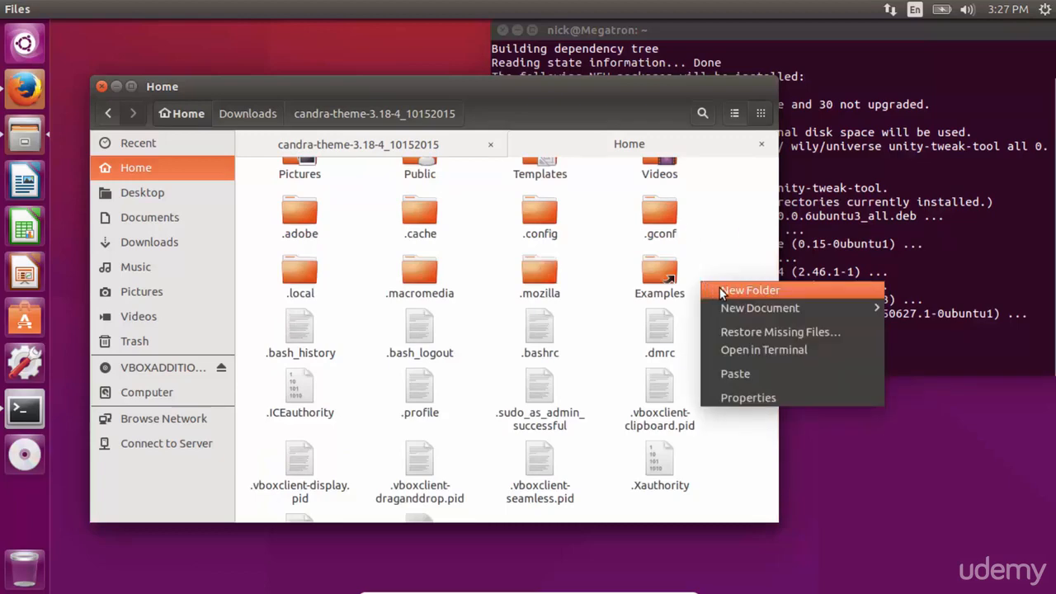
{"action": "left_click", "coordinate": [719, 291]}
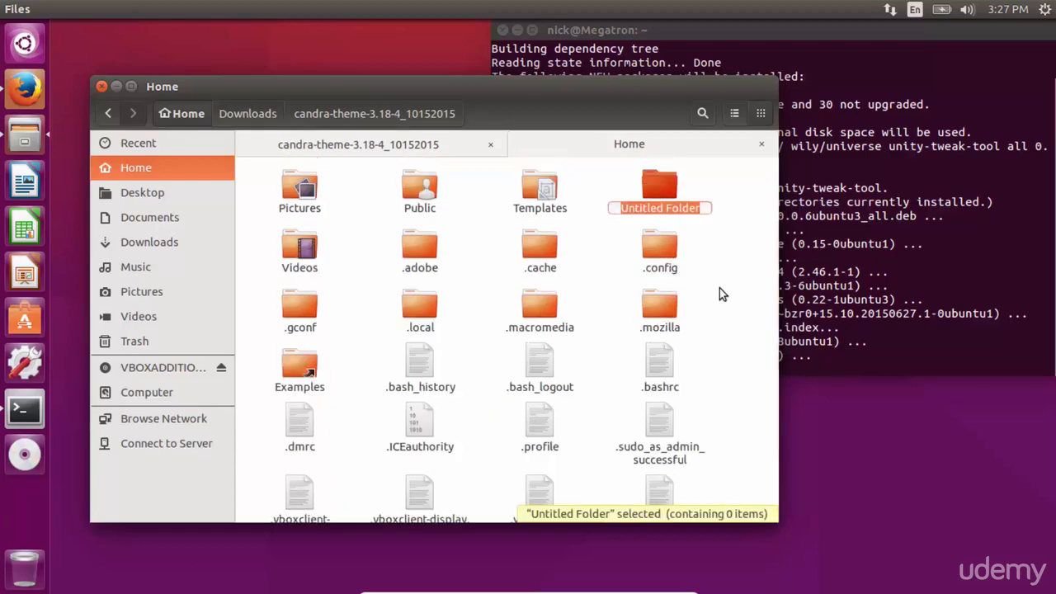
{"action": "type", "text": ".themes"}
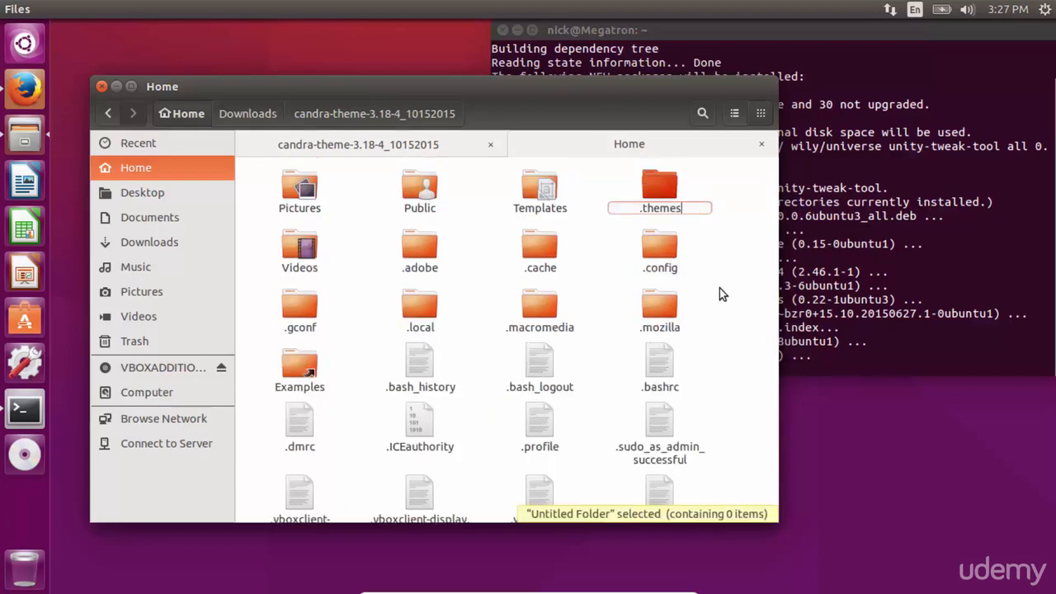
{"action": "key", "text": "Return"}
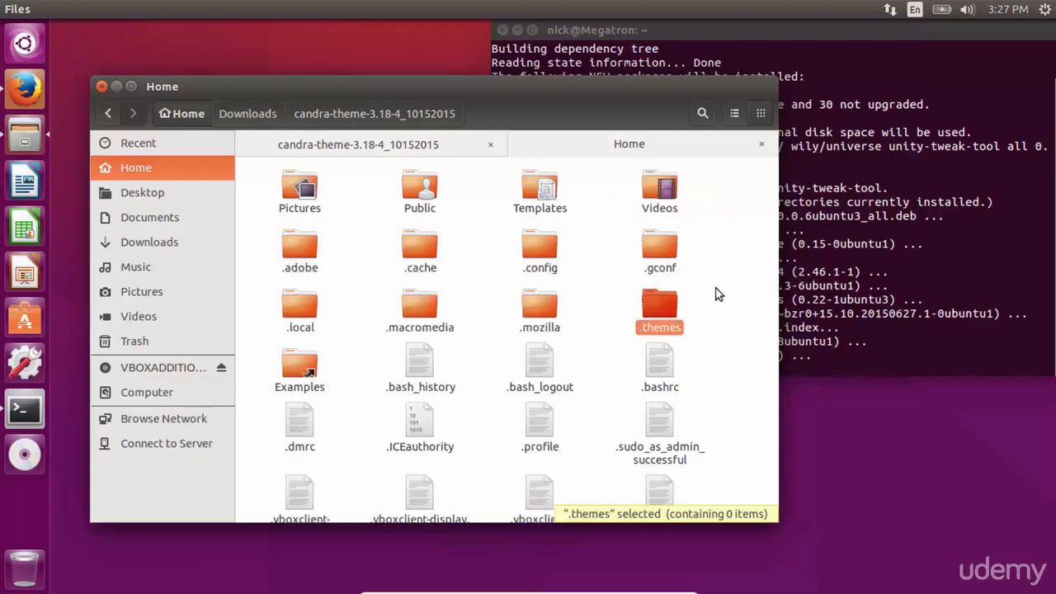
Step: Open the .themes folder and paste the copied Candra theme folders into it
{"action": "double_click", "coordinate": [660, 307]}
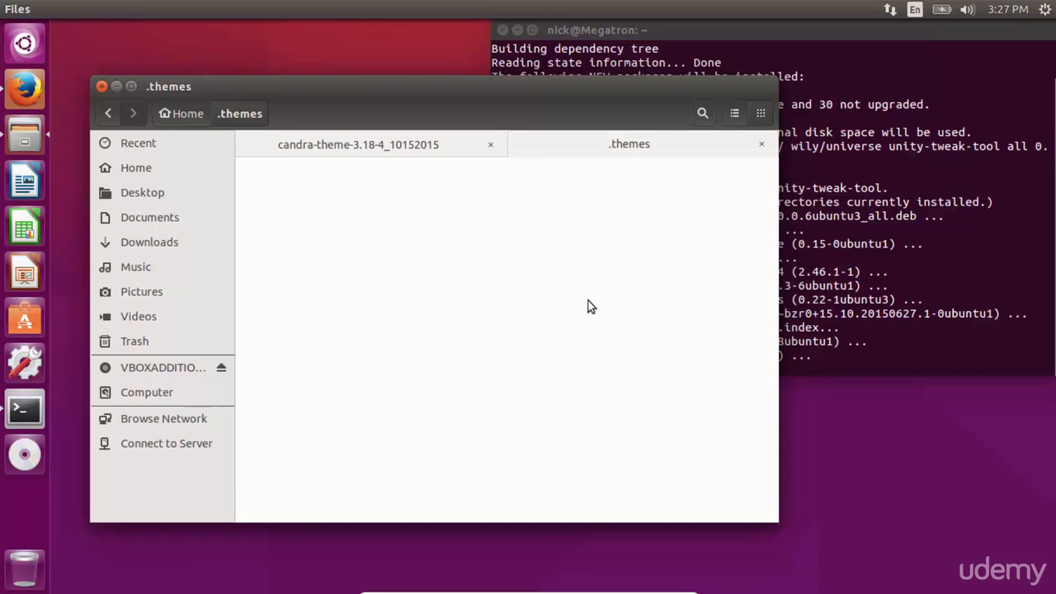
{"action": "key", "text": "ctrl+v"}
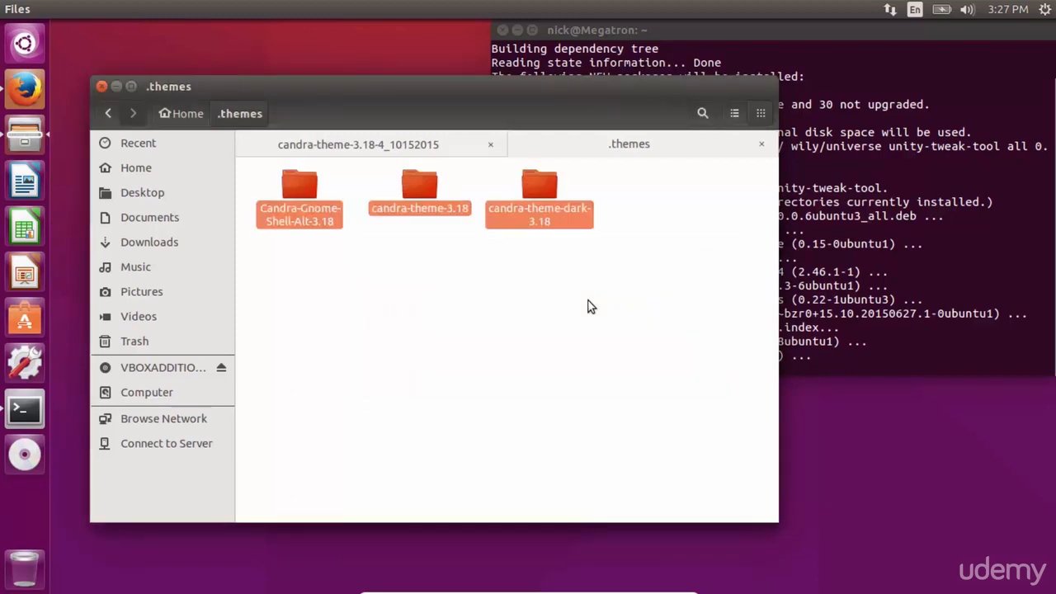
Step: Inspect the contents of the masalla-icon-theme-master folder in Downloads
{"action": "left_click", "coordinate": [342, 142]}
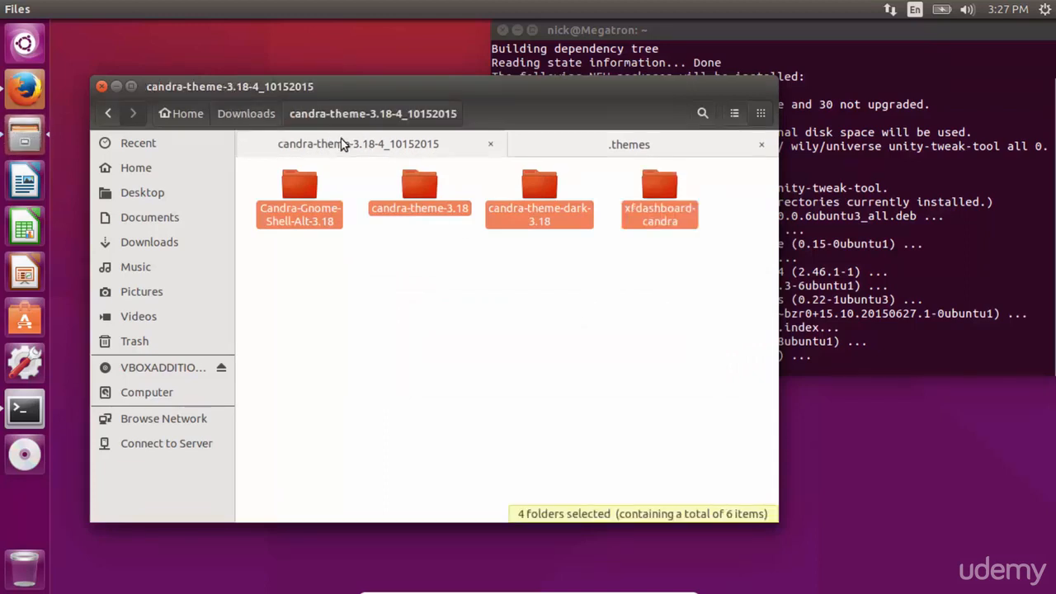
{"action": "left_click", "coordinate": [251, 111]}
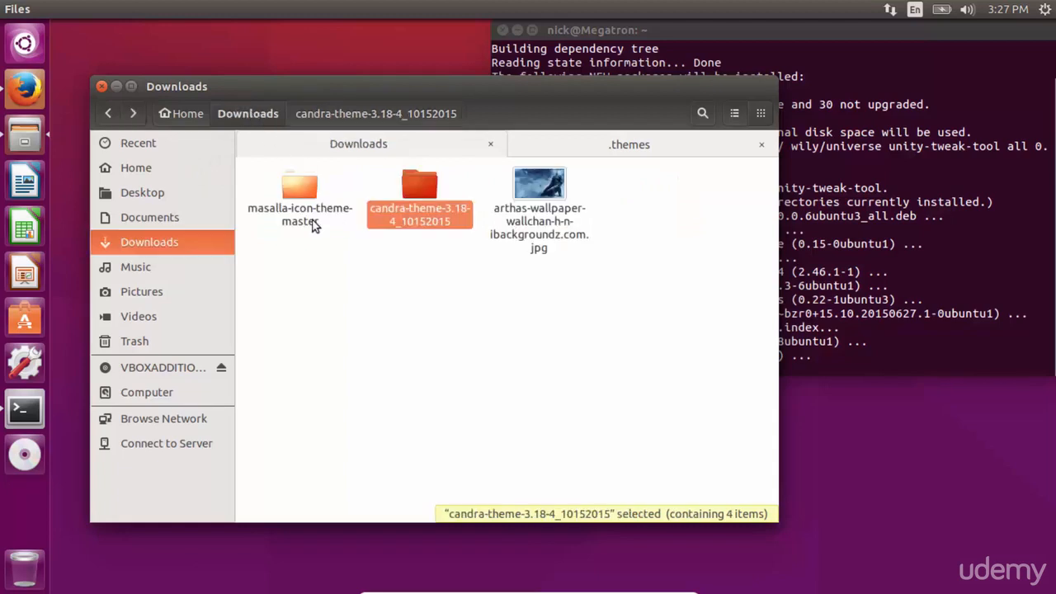
{"action": "double_click", "coordinate": [313, 225]}
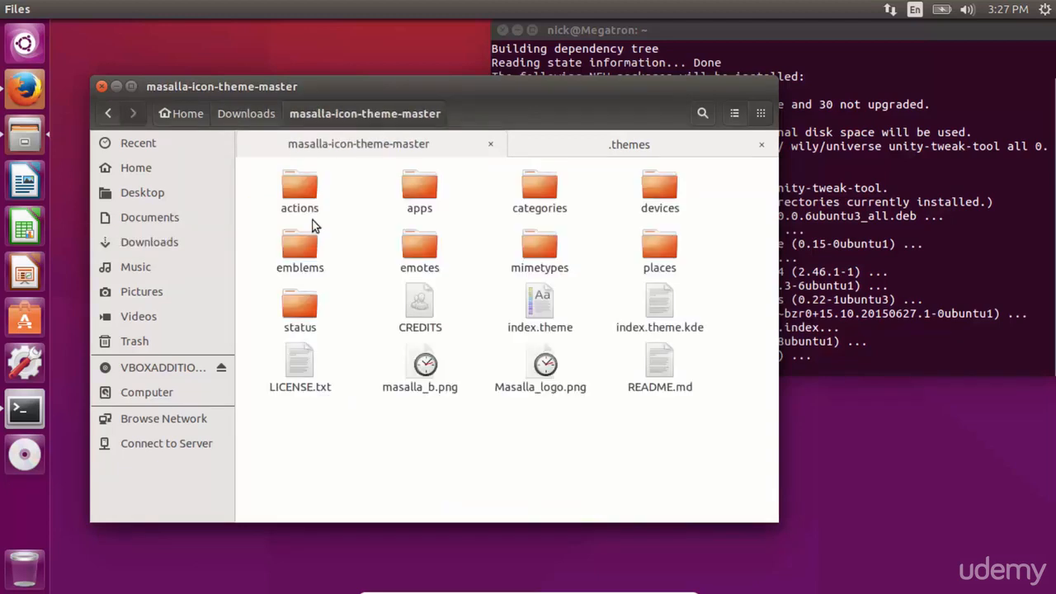
{"action": "left_click", "coordinate": [260, 114]}
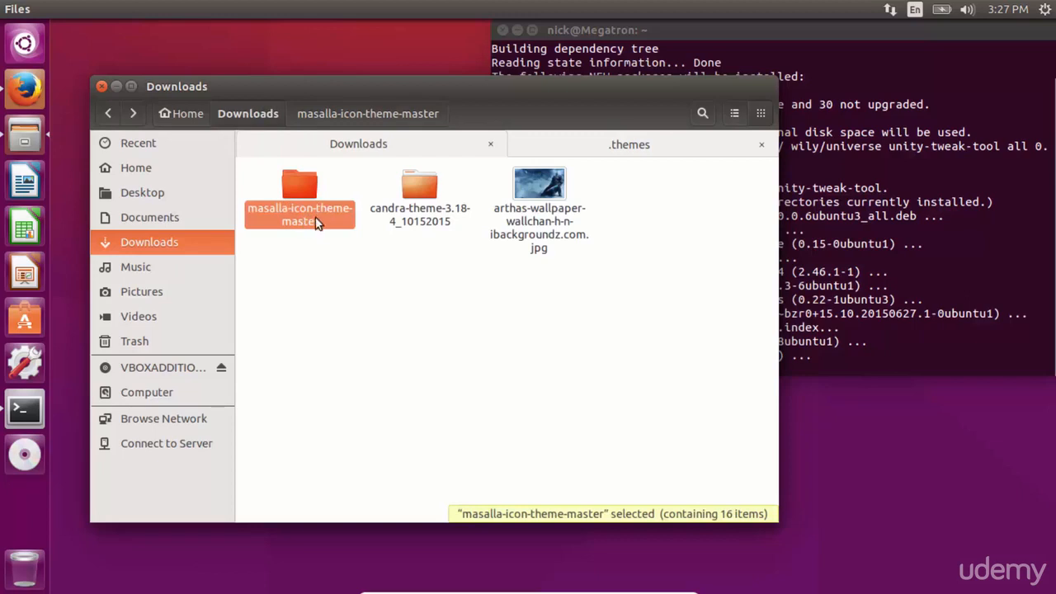
{"action": "left_click", "coordinate": [580, 146]}
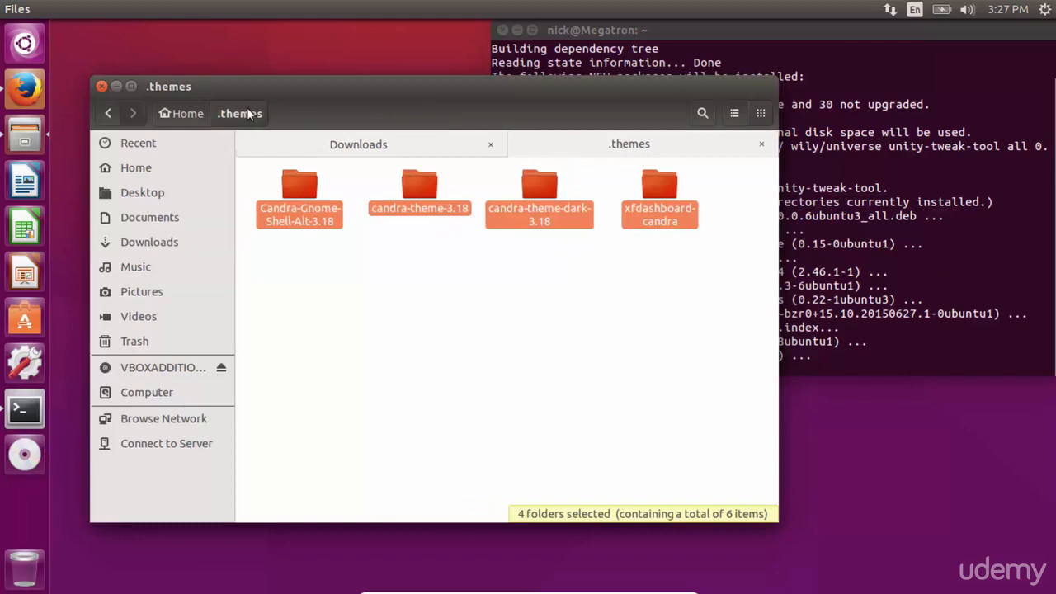
Step: Create a new folder named .icons in the Home folder
{"action": "left_click", "coordinate": [178, 116]}
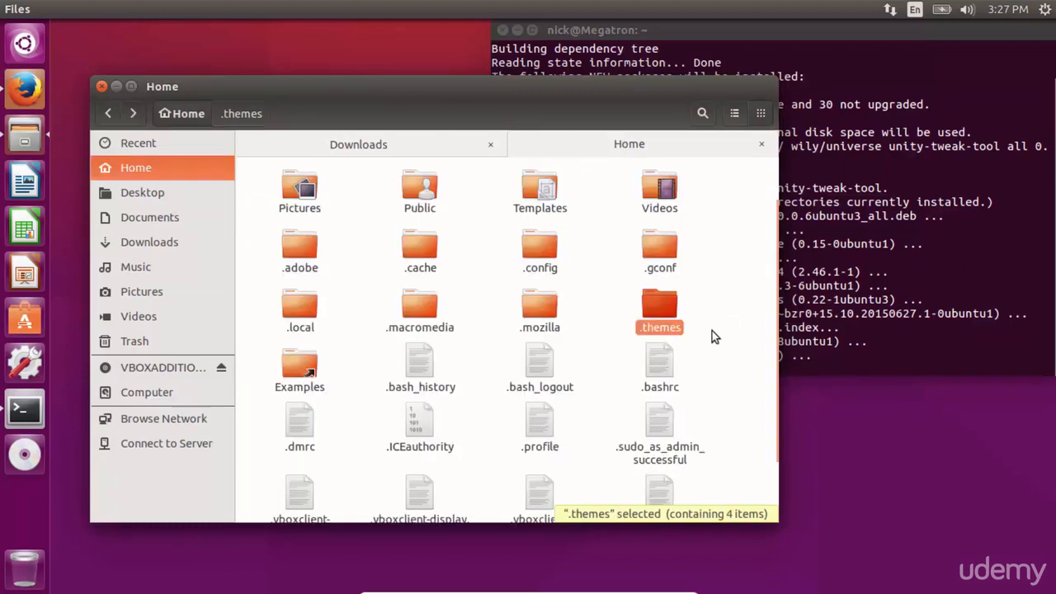
{"action": "right_click", "coordinate": [713, 333]}
{"action": "left_click", "coordinate": [726, 338]}
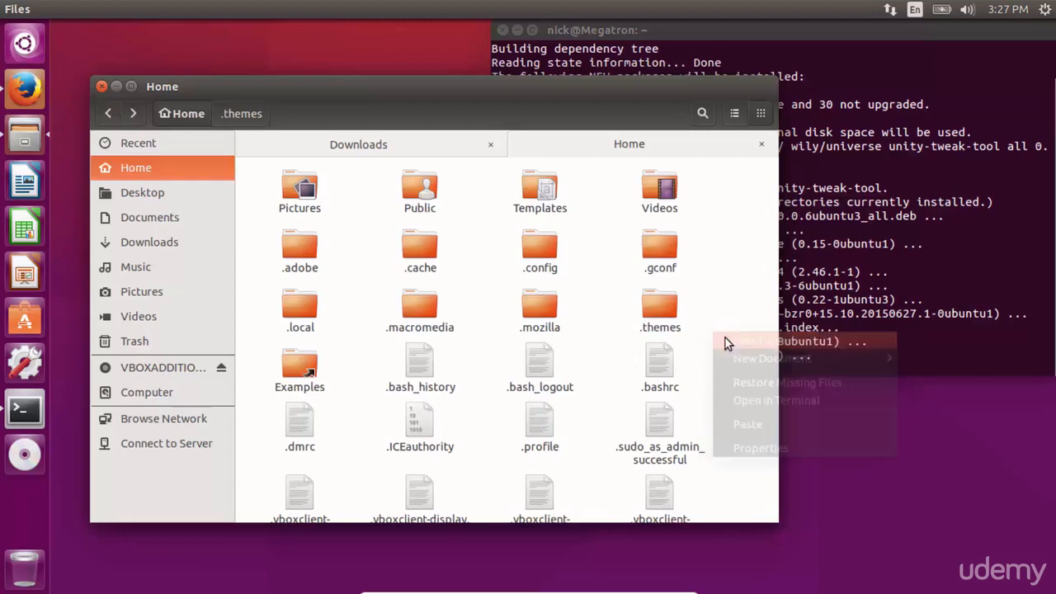
{"action": "key", "text": "ctrl+shift+n"}
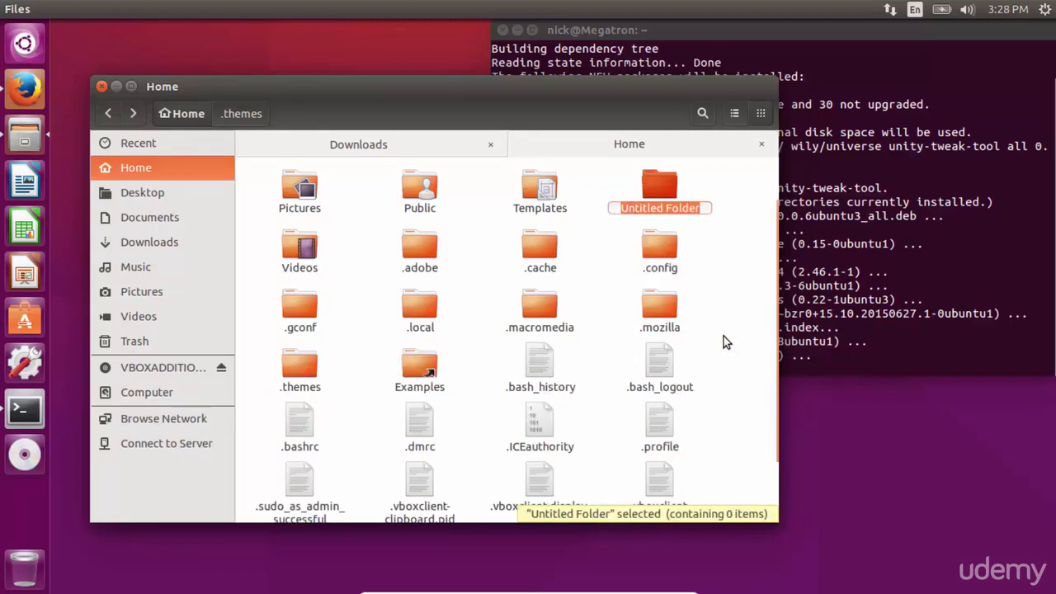
{"action": "type", "text": ".icons"}
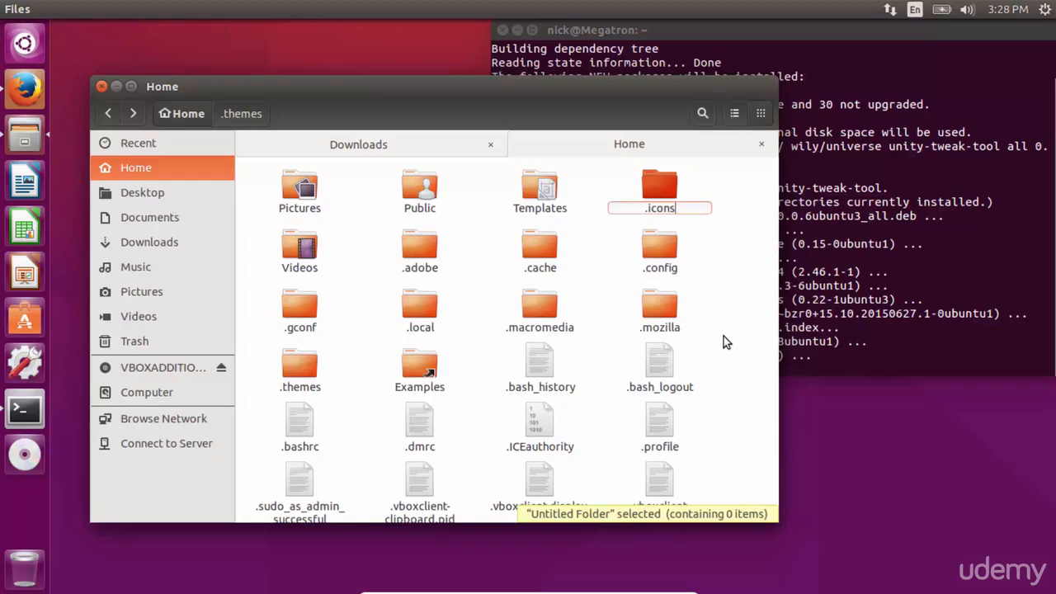
{"action": "key", "text": "Escape"}
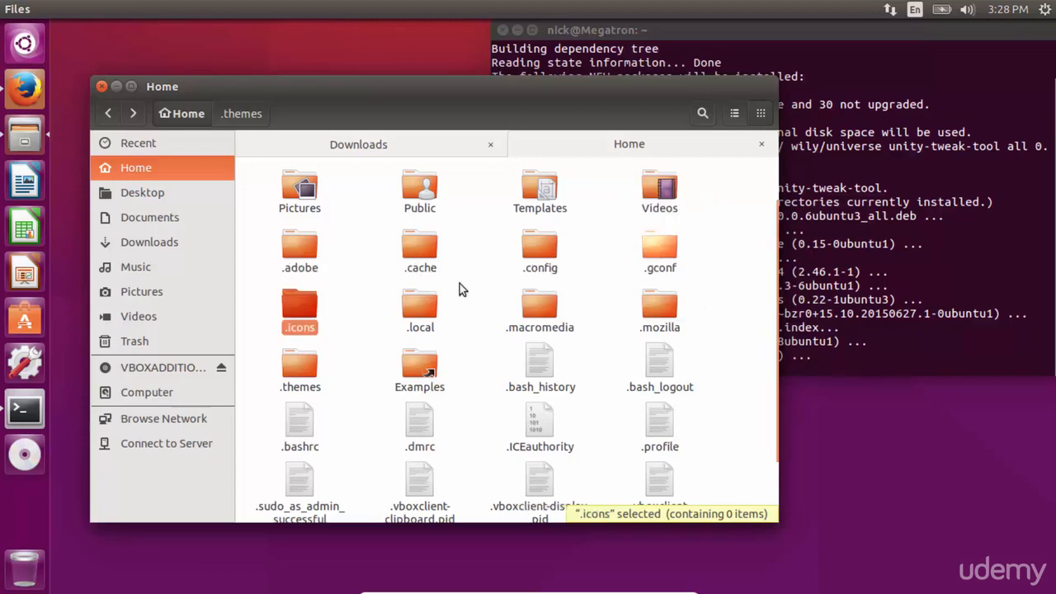
Step: Open the .icons folder and paste the copied masalla-icon-theme-master folder into it
{"action": "double_click", "coordinate": [306, 310]}
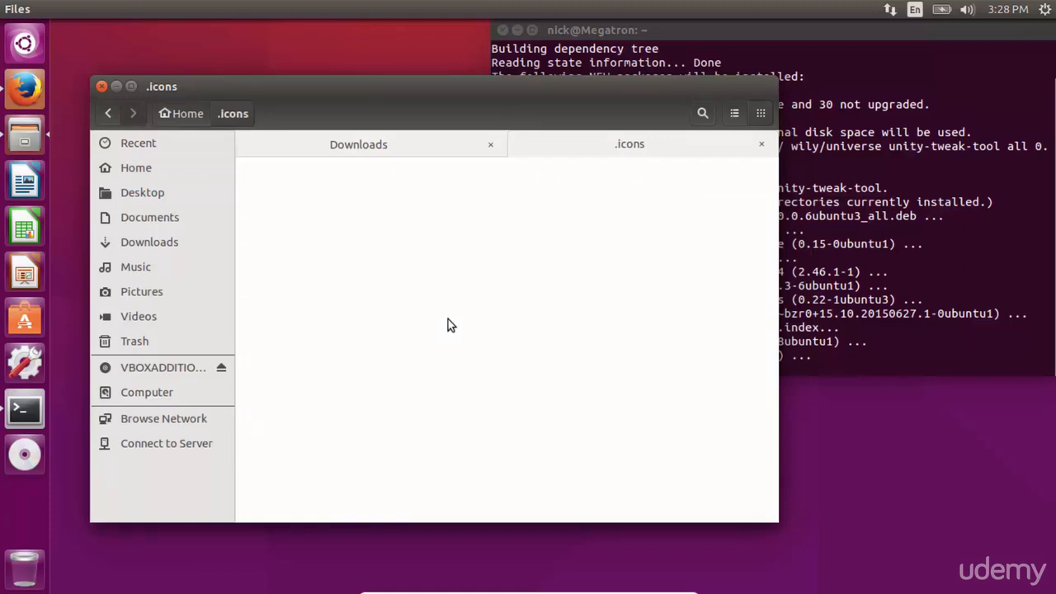
{"action": "key", "text": "ctrl+v"}
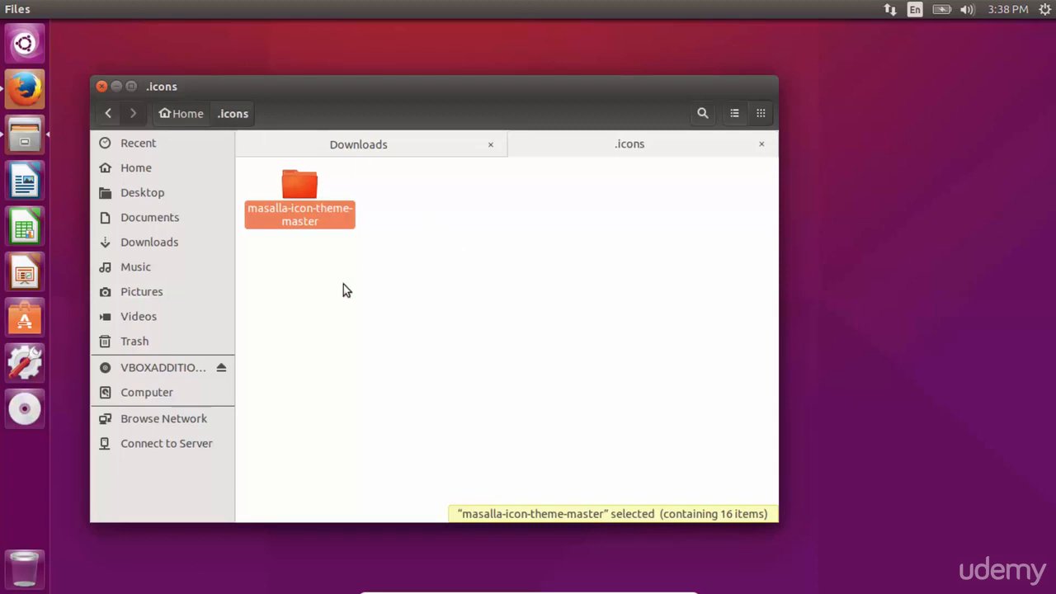
Step: Search the Dash and its installed applications list for the Unity Tweak Tool
{"action": "key", "text": "super"}
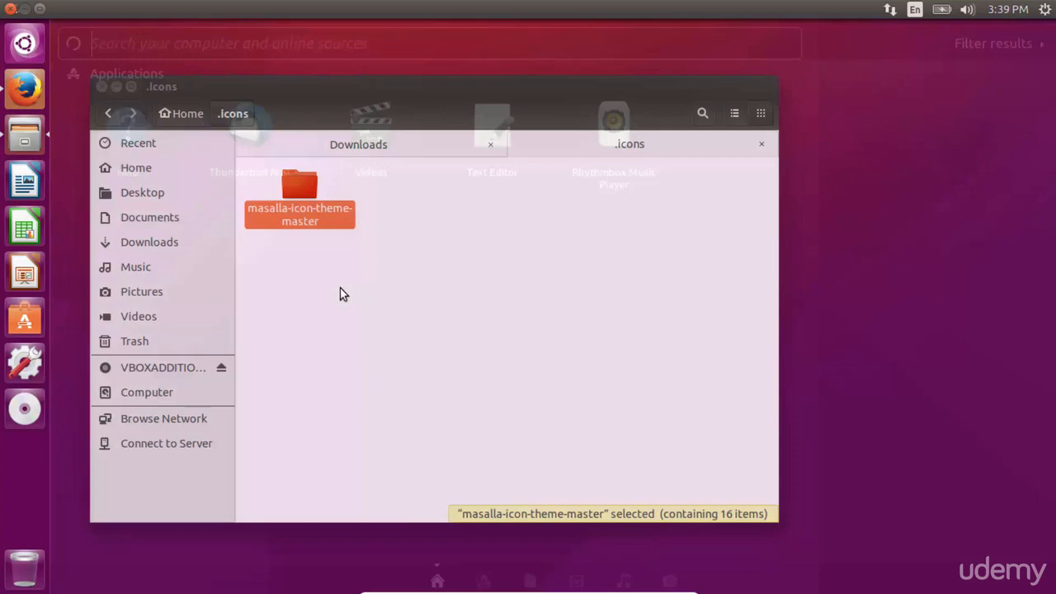
{"action": "type", "text": "tw"}
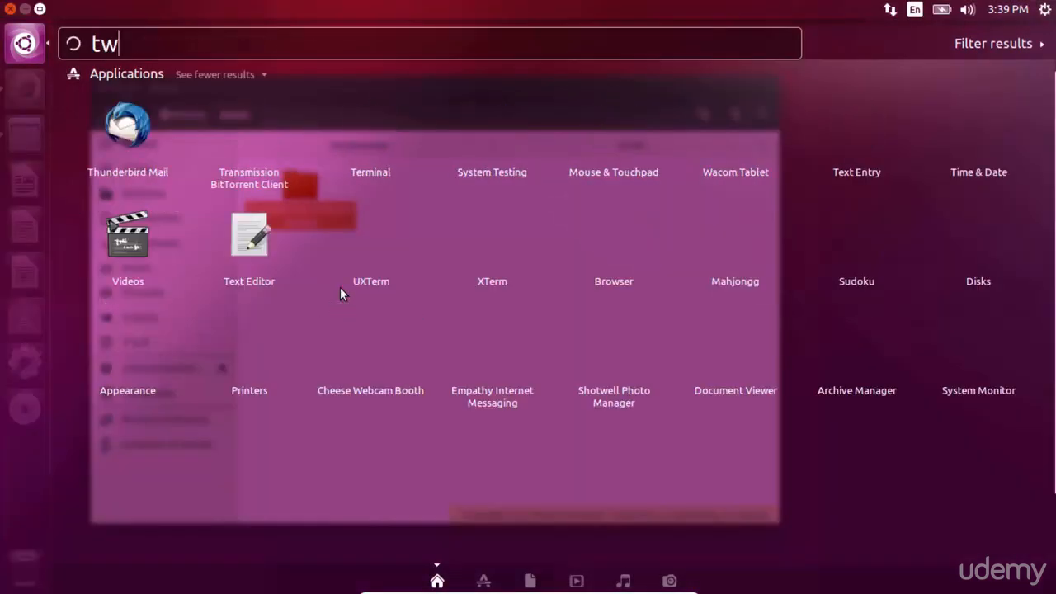
{"action": "type", "text": "eak"}
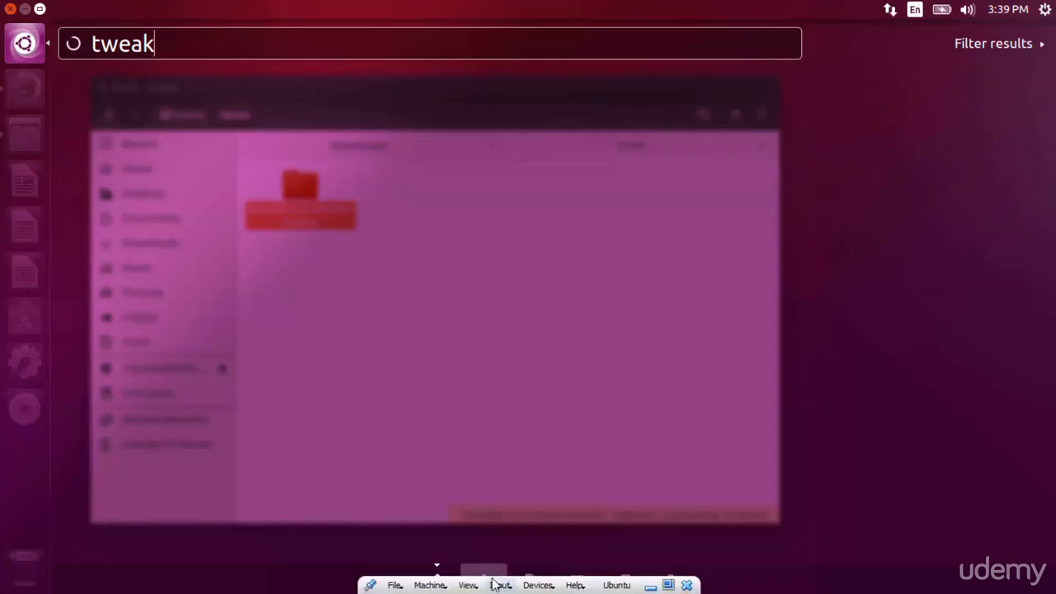
{"action": "left_click", "coordinate": [485, 575]}
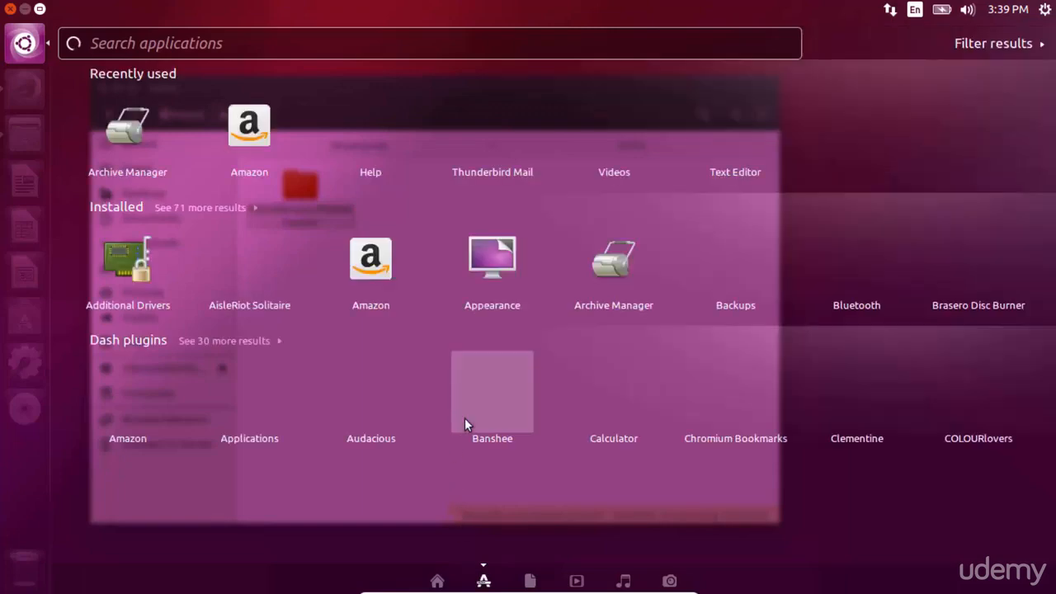
{"action": "left_click", "coordinate": [206, 209]}
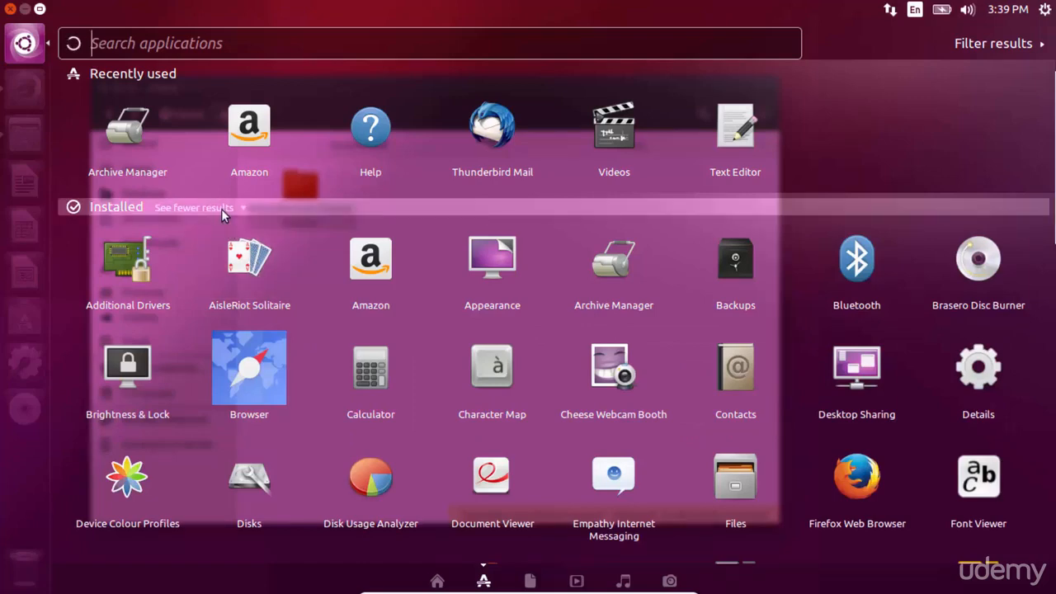
{"action": "left_click", "coordinate": [221, 209]}
{"action": "left_click", "coordinate": [221, 209]}
{"action": "scroll", "coordinate": [359, 314], "scroll_direction": "down", "scroll_amount": 2}
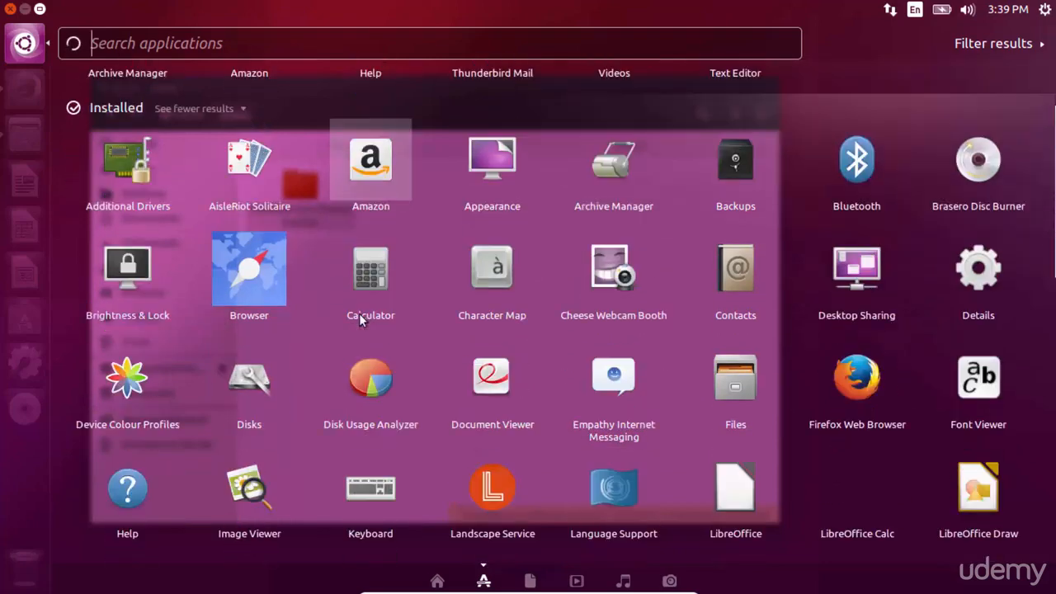
{"action": "scroll", "coordinate": [359, 320], "scroll_direction": "down", "scroll_amount": 5}
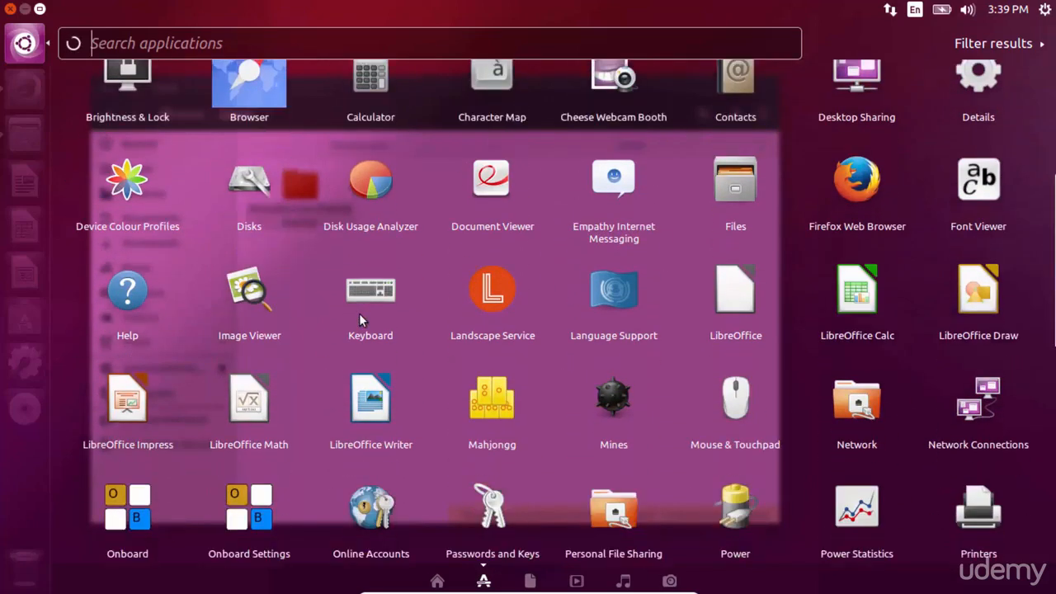
{"action": "scroll", "coordinate": [361, 320], "scroll_direction": "down", "scroll_amount": 3}
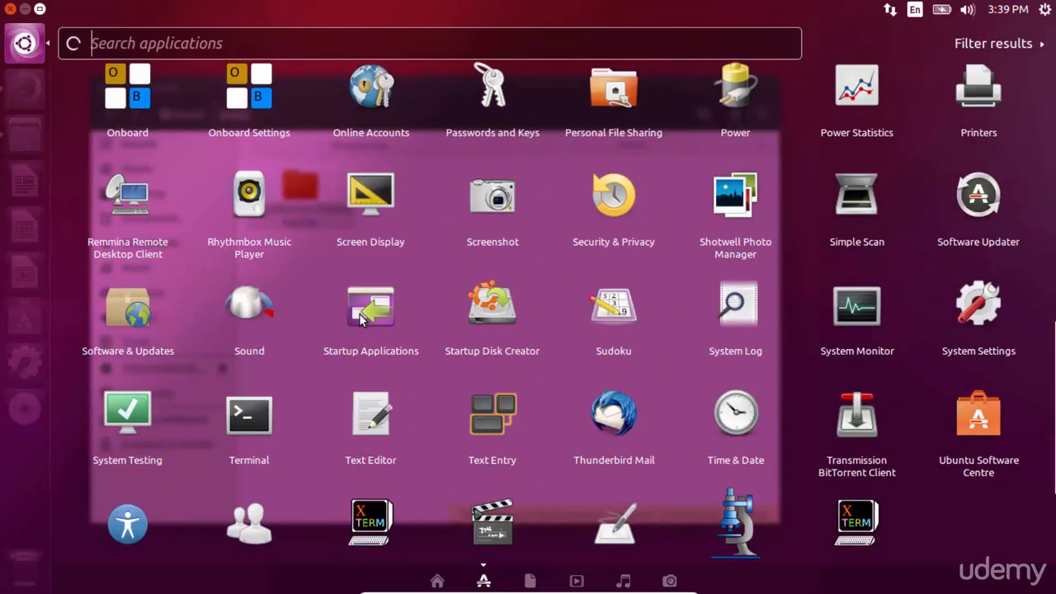
{"action": "scroll", "coordinate": [360, 320], "scroll_direction": "down", "scroll_amount": 1}
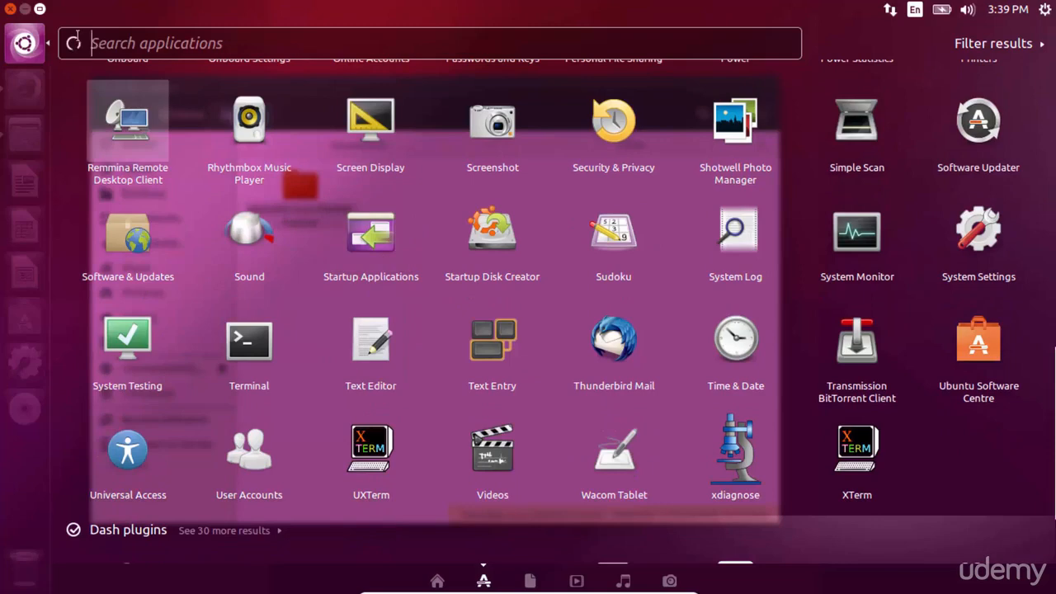
{"action": "left_click", "coordinate": [8, 50]}
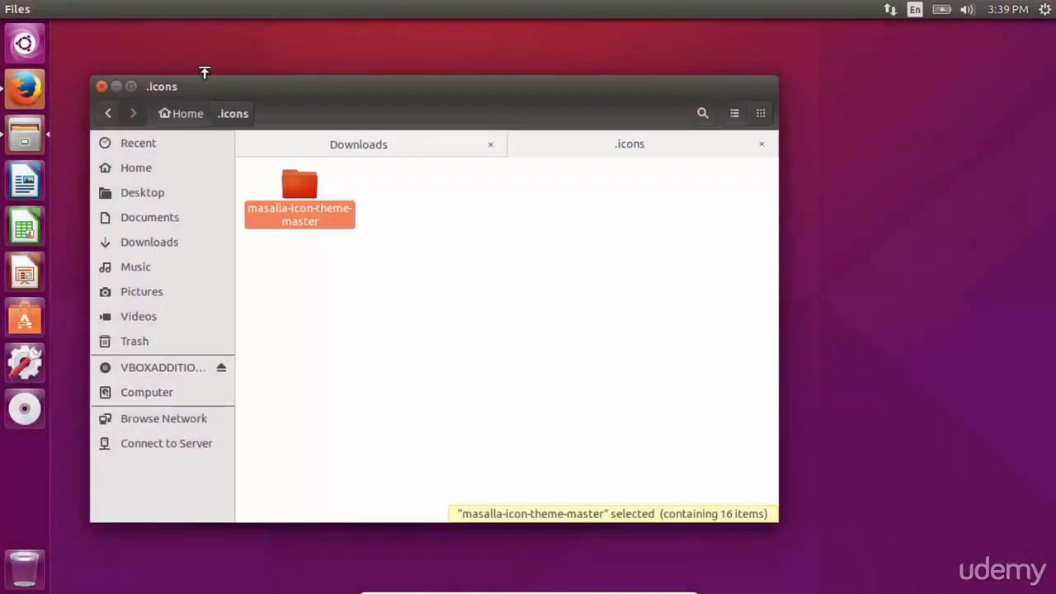
Step: Navigate through Computer to the /usr/share/applications folder
{"action": "left_click_drag", "start_coordinate": [239, 82], "coordinate": [342, 73]}
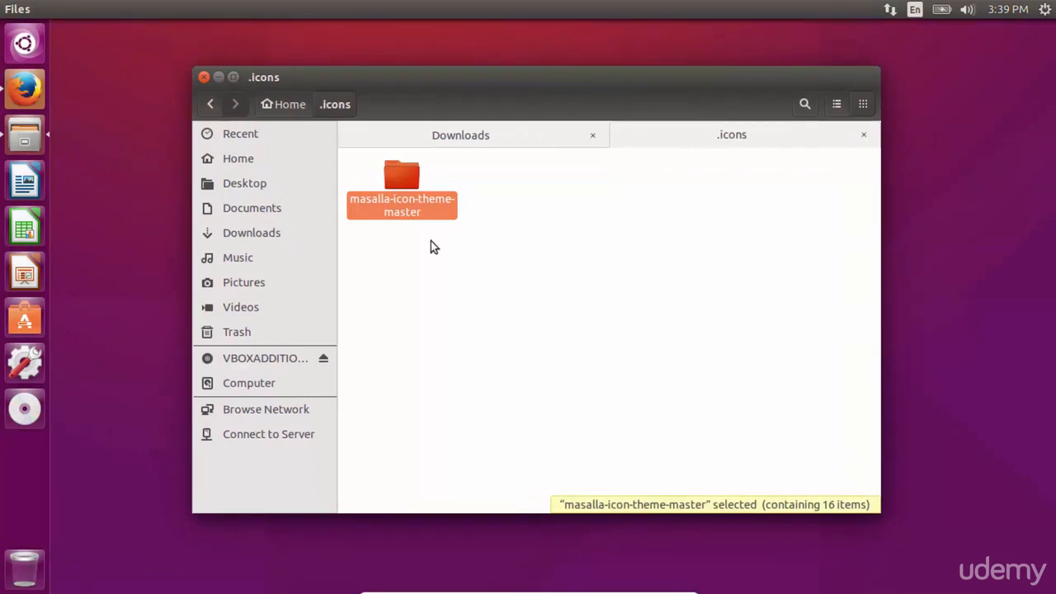
{"action": "left_click", "coordinate": [247, 384]}
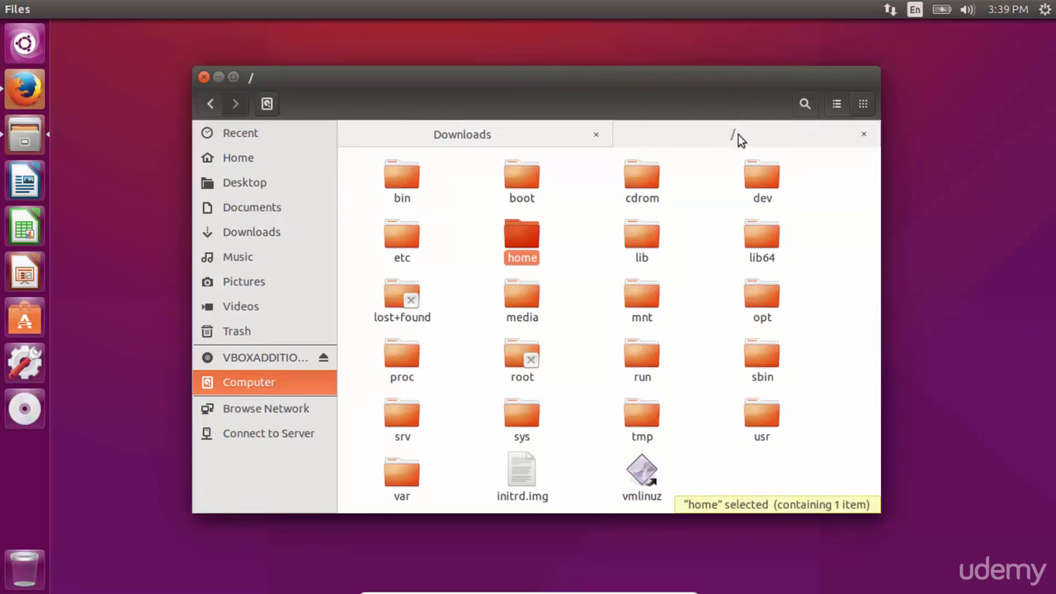
{"action": "left_click", "coordinate": [704, 258]}
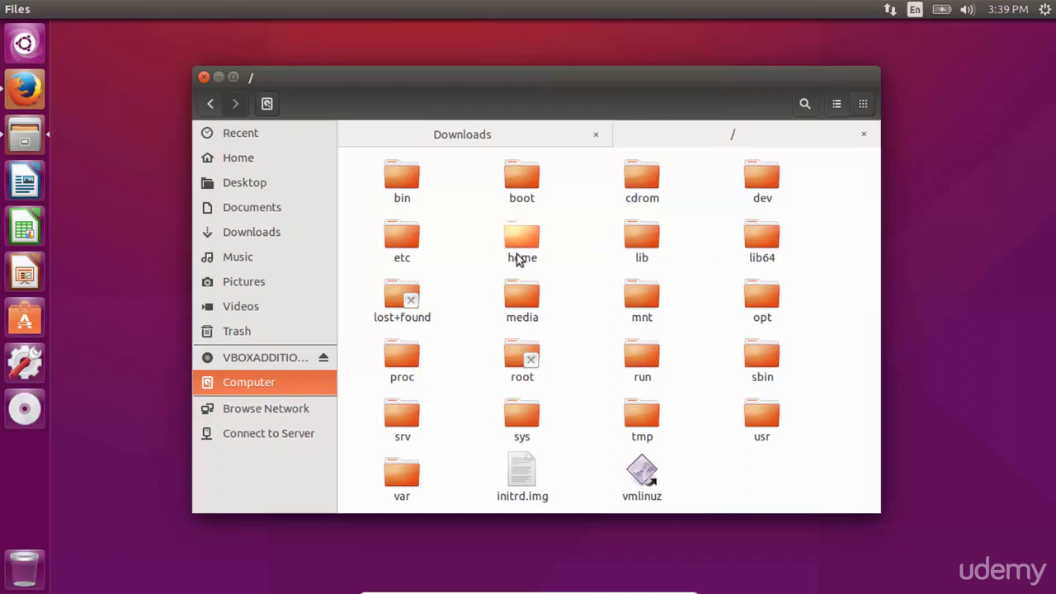
{"action": "left_click", "coordinate": [525, 261]}
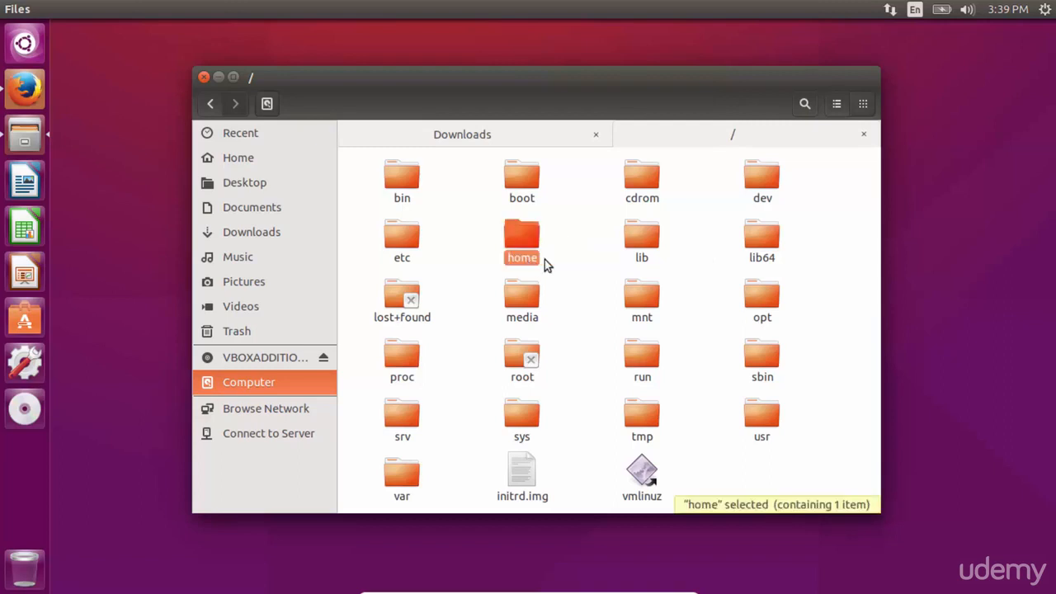
{"action": "left_click", "coordinate": [584, 264]}
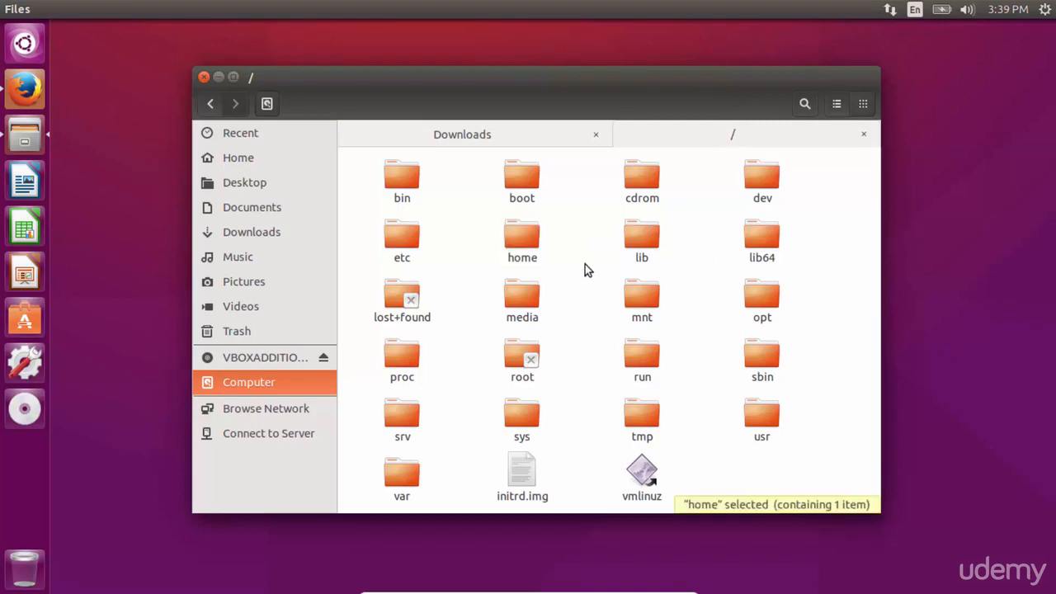
{"action": "double_click", "coordinate": [770, 422]}
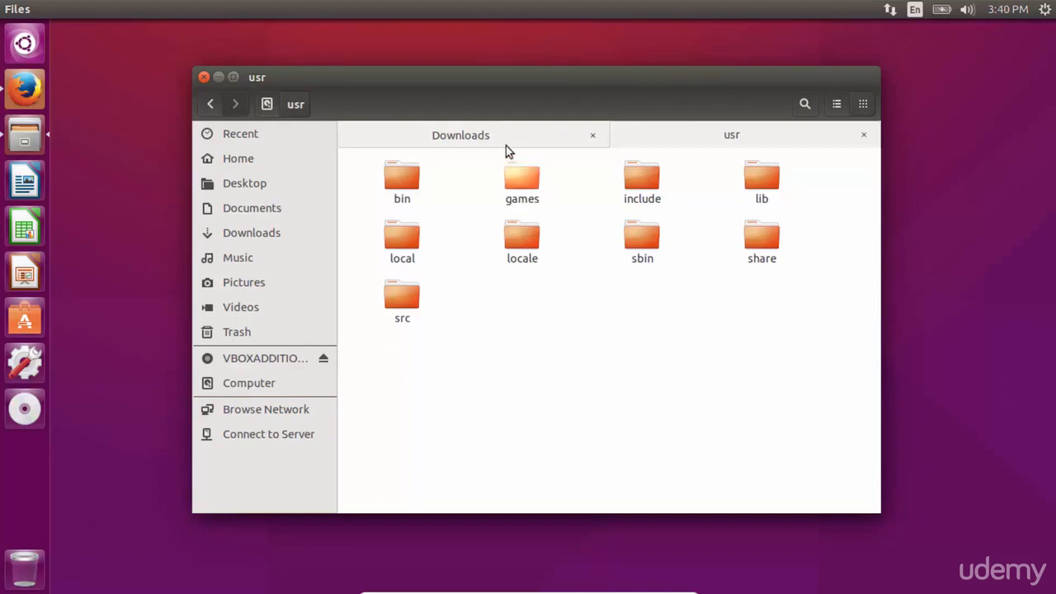
{"action": "double_click", "coordinate": [404, 201]}
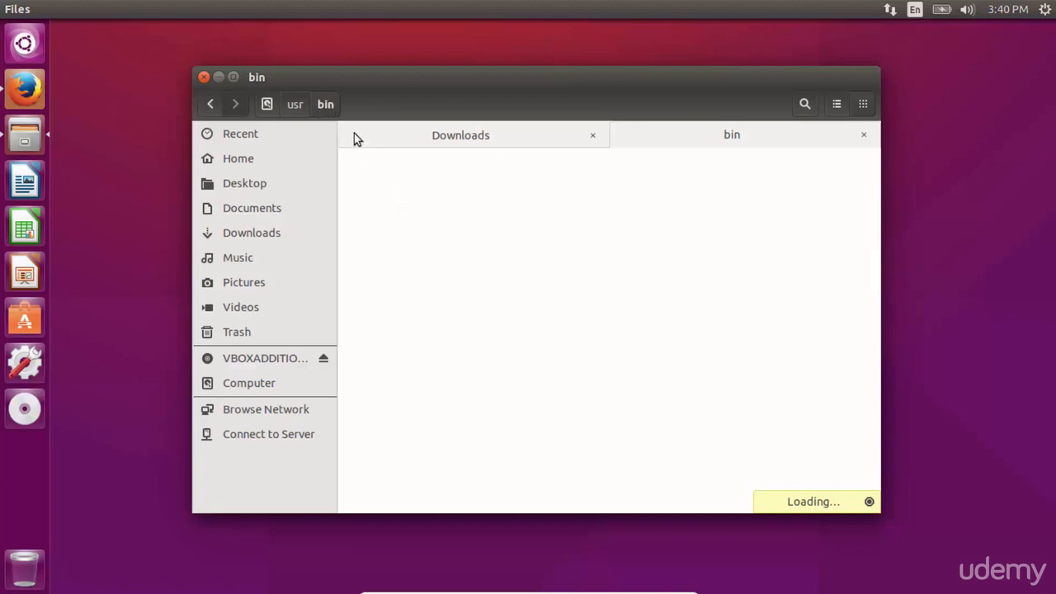
{"action": "left_click", "coordinate": [296, 104]}
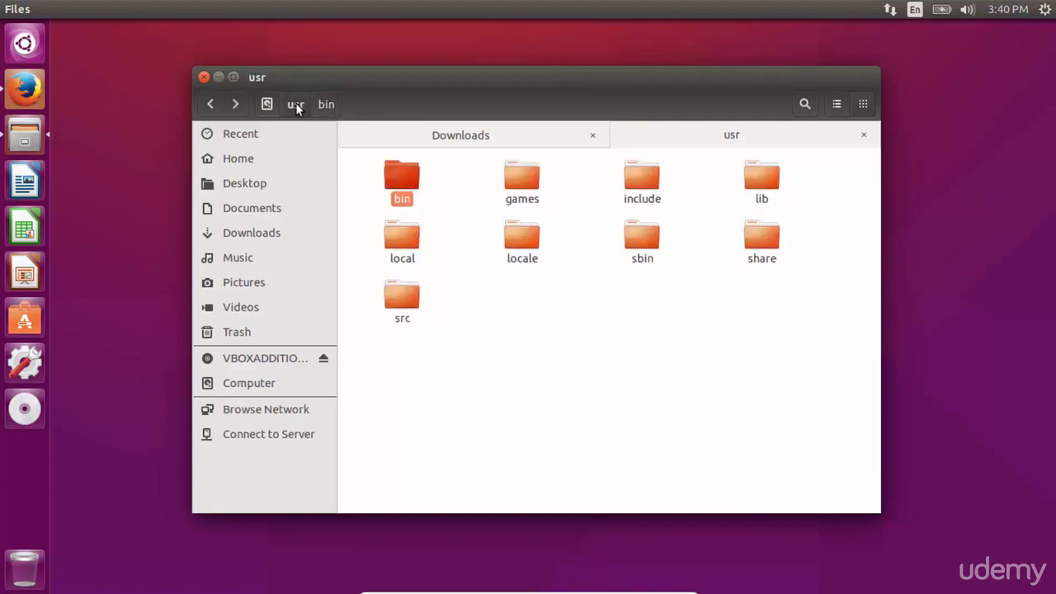
{"action": "double_click", "coordinate": [769, 262]}
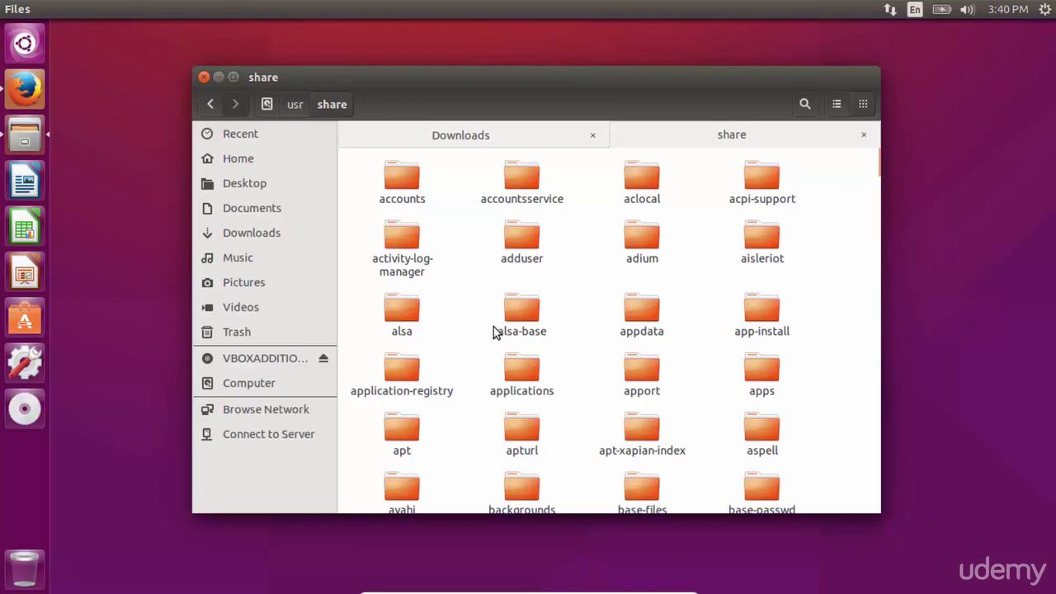
{"action": "left_click", "coordinate": [540, 397]}
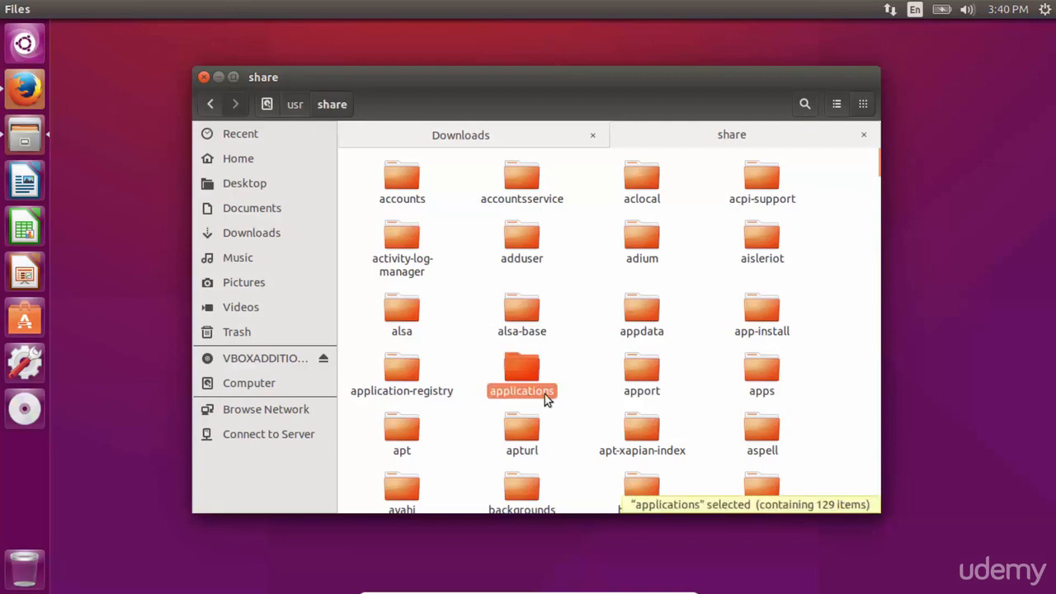
{"action": "double_click", "coordinate": [532, 400]}
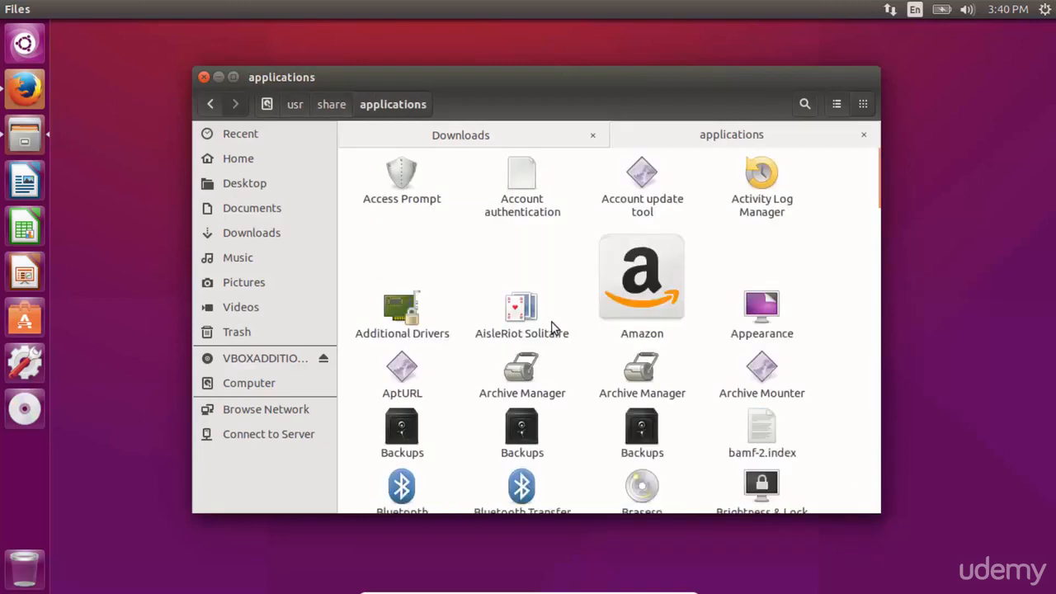
Step: Scroll through the applications folder and launch the Unity Tweak Tool from it
{"action": "scroll", "coordinate": [819, 272], "scroll_direction": "down", "scroll_amount": 2}
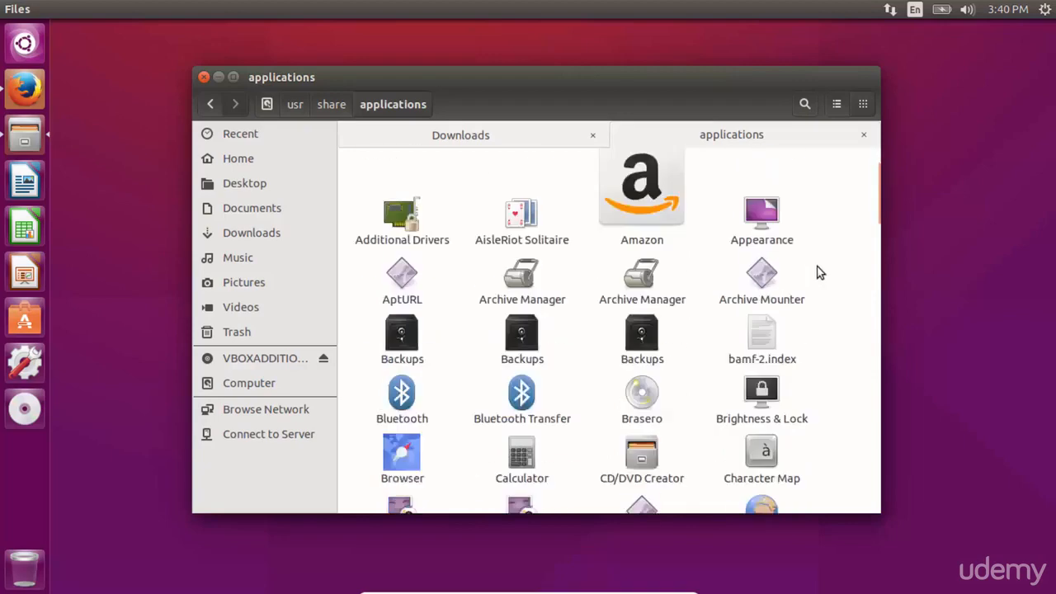
{"action": "scroll", "coordinate": [819, 272], "scroll_direction": "down", "scroll_amount": 3}
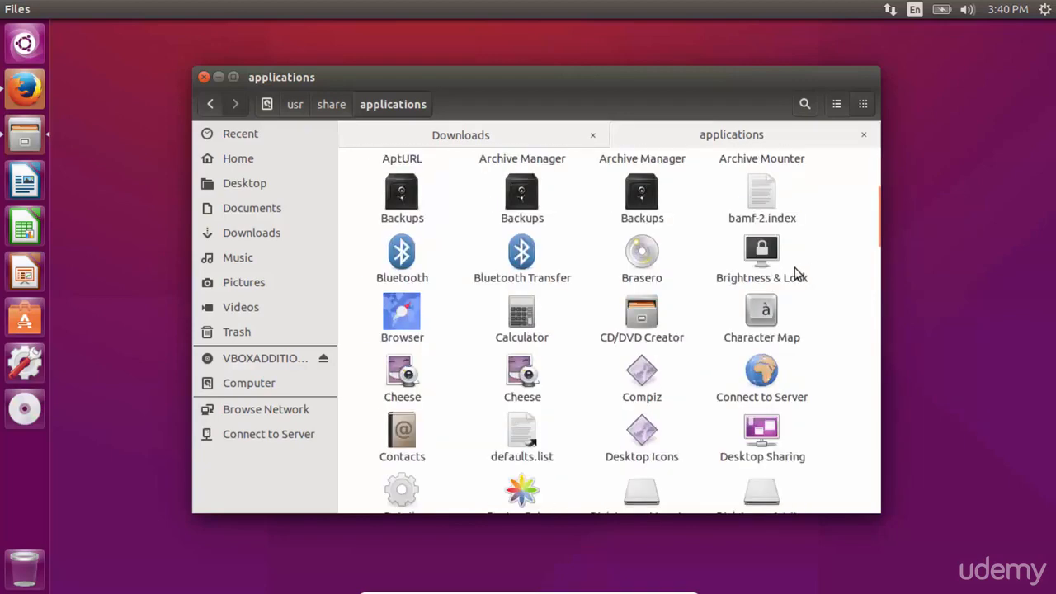
{"action": "left_click", "coordinate": [774, 272]}
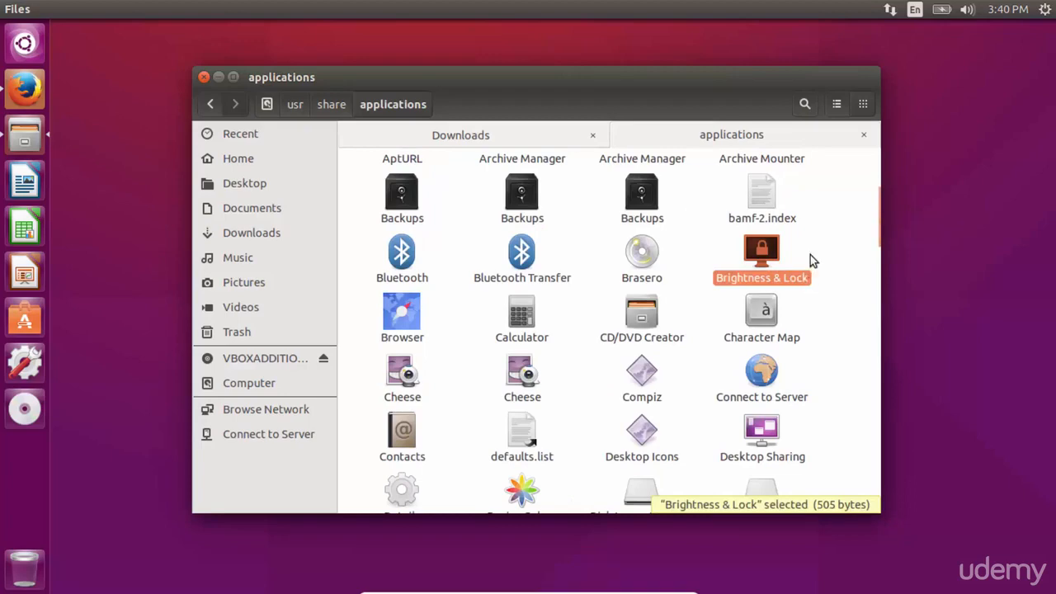
{"action": "scroll", "coordinate": [810, 260], "scroll_direction": "down", "scroll_amount": 3}
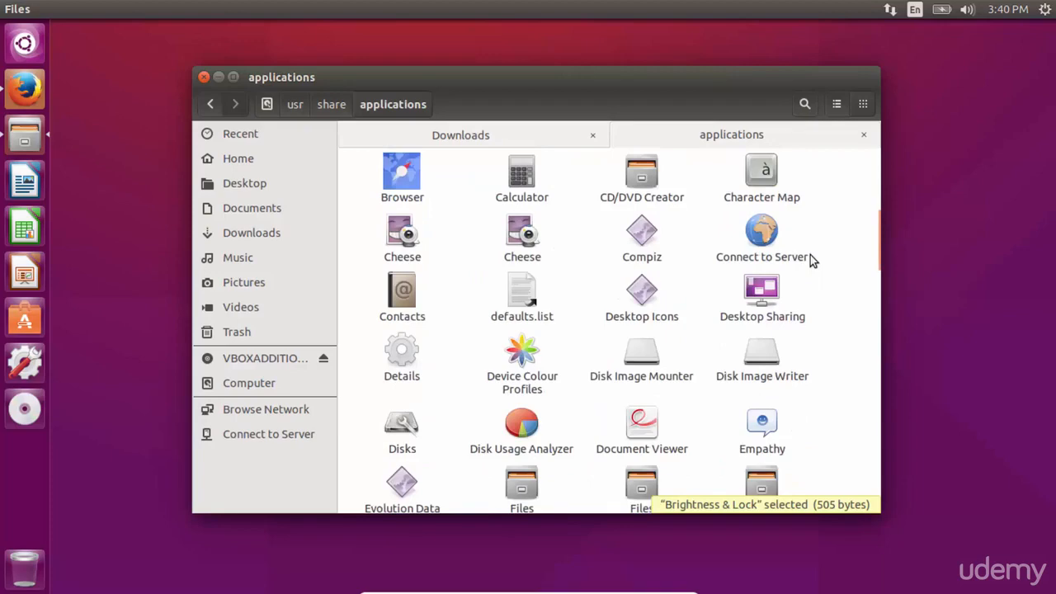
{"action": "scroll", "coordinate": [810, 255], "scroll_direction": "down", "scroll_amount": 2}
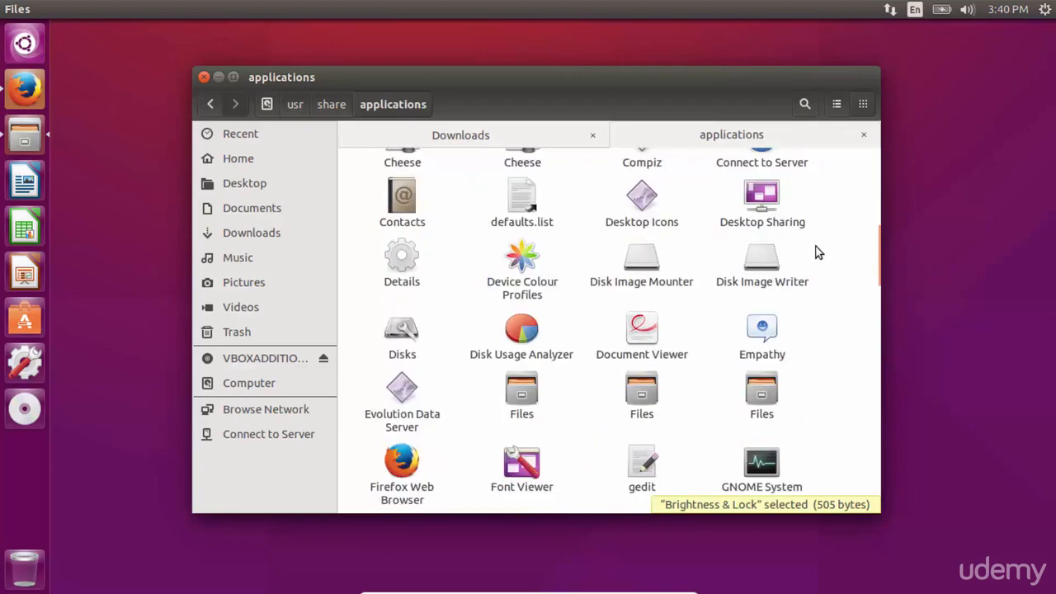
{"action": "scroll", "coordinate": [817, 251], "scroll_direction": "down", "scroll_amount": 2}
{"action": "scroll", "coordinate": [817, 252], "scroll_direction": "down", "scroll_amount": 2}
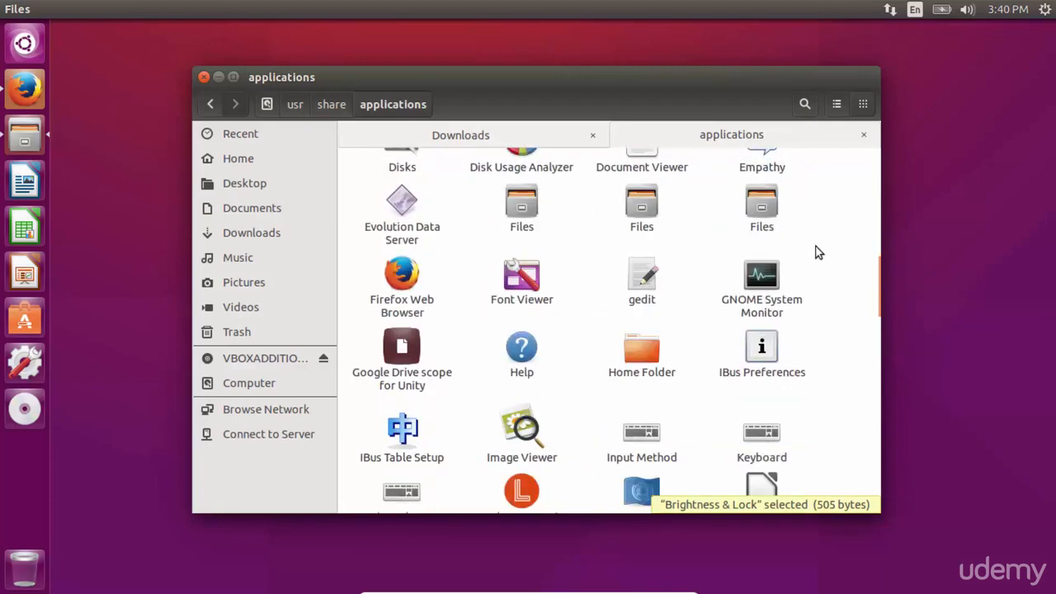
{"action": "scroll", "coordinate": [816, 252], "scroll_direction": "down", "scroll_amount": 11}
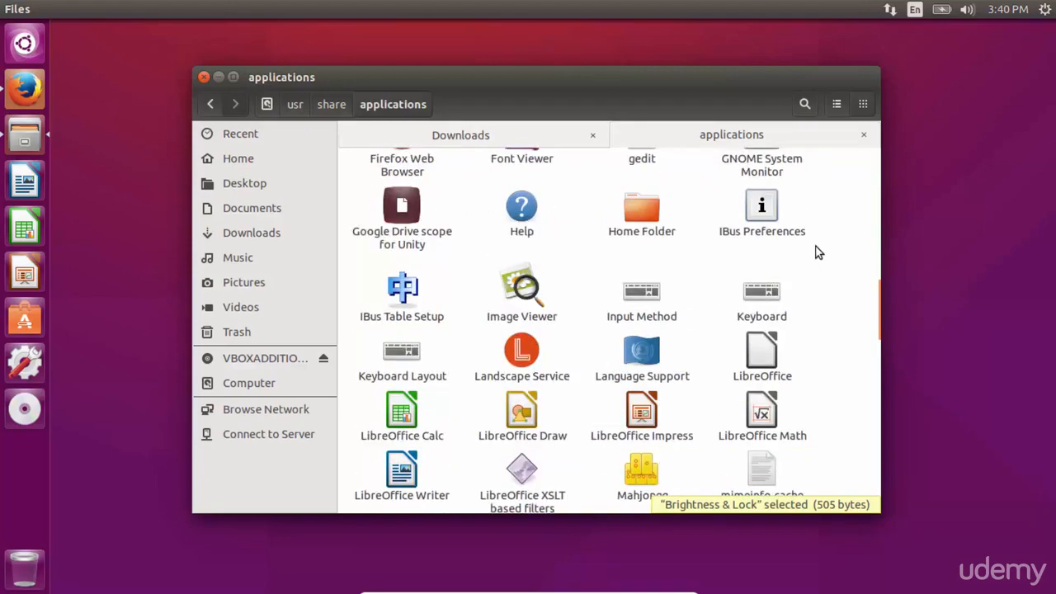
{"action": "scroll", "coordinate": [816, 252], "scroll_direction": "down", "scroll_amount": 14}
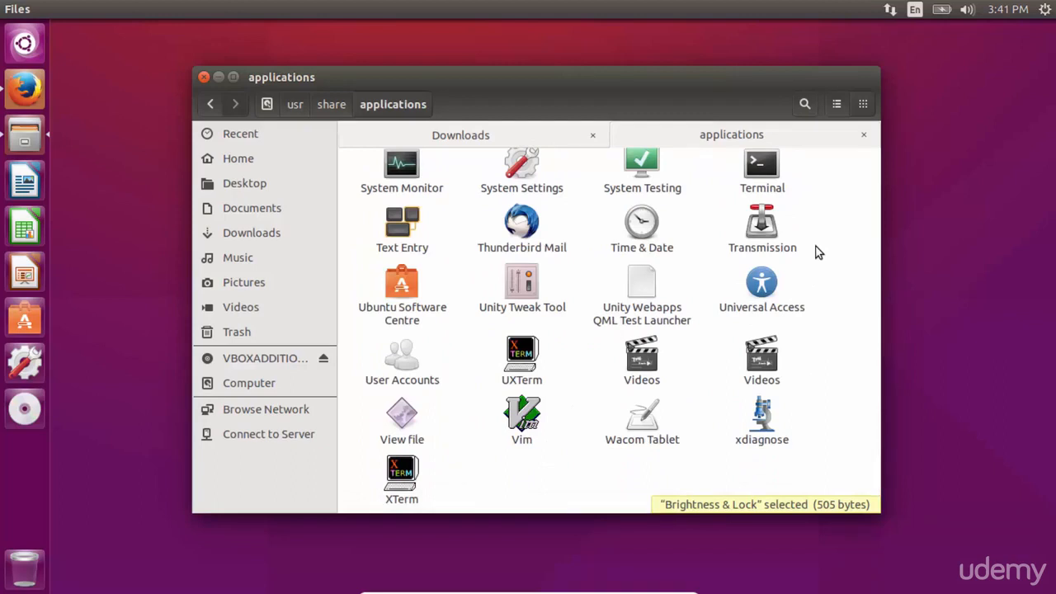
{"action": "left_click", "coordinate": [521, 297]}
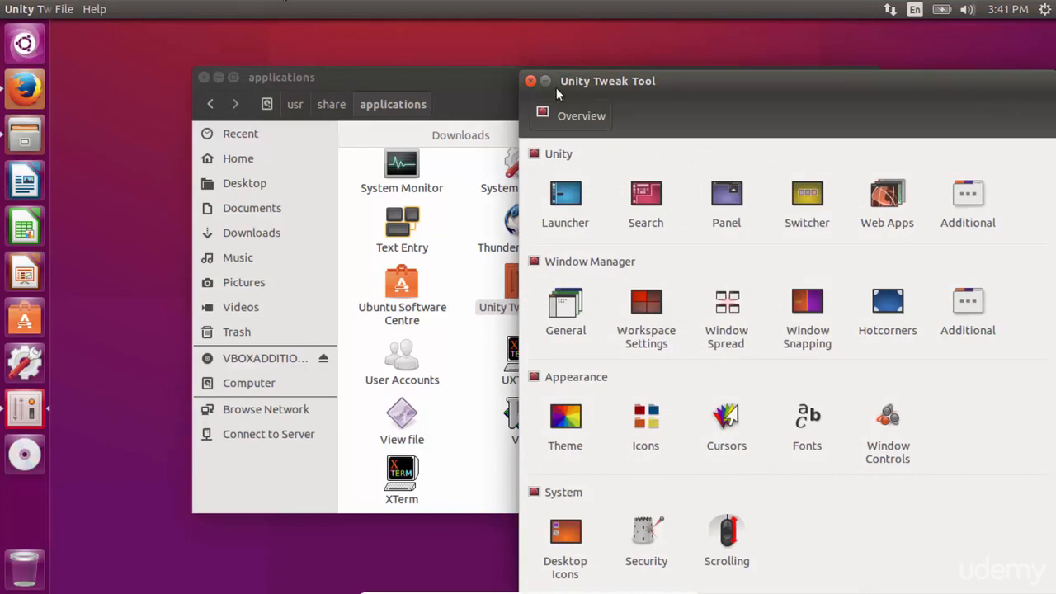
Step: Set the arthas-wallpaper-wallchan-h-n-ibackgroundz.com.jpg image from Downloads as the desktop wallpaper
{"action": "left_click_drag", "start_coordinate": [690, 78], "coordinate": [494, 46]}
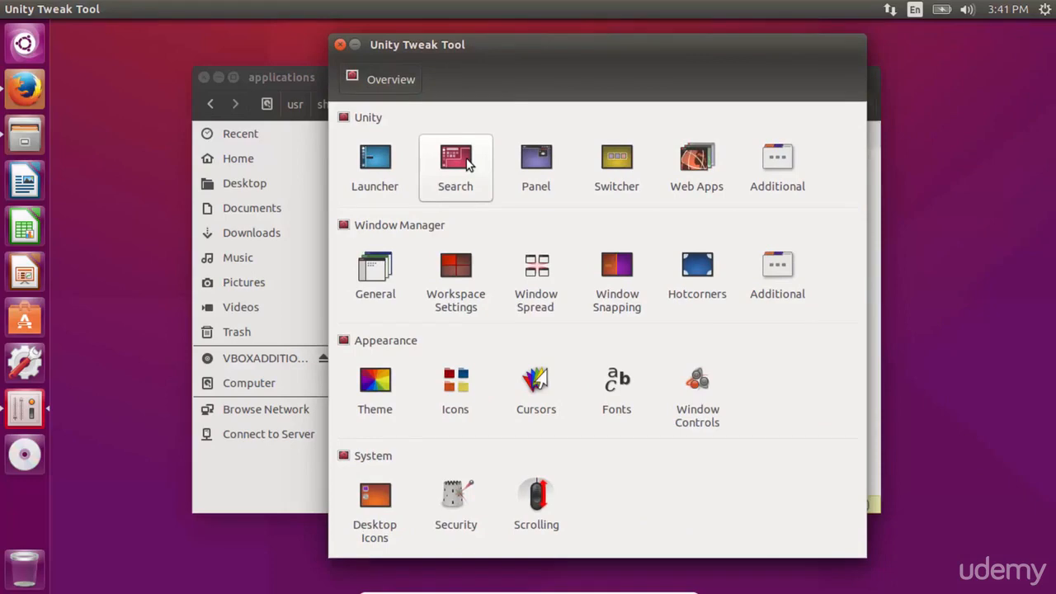
{"action": "left_click", "coordinate": [30, 136]}
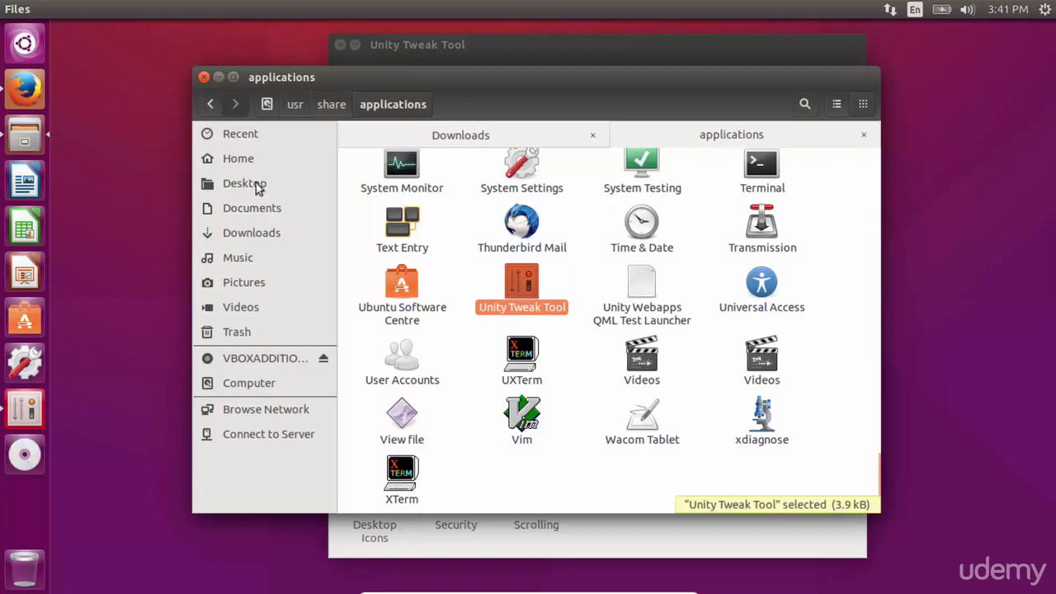
{"action": "left_click", "coordinate": [242, 234]}
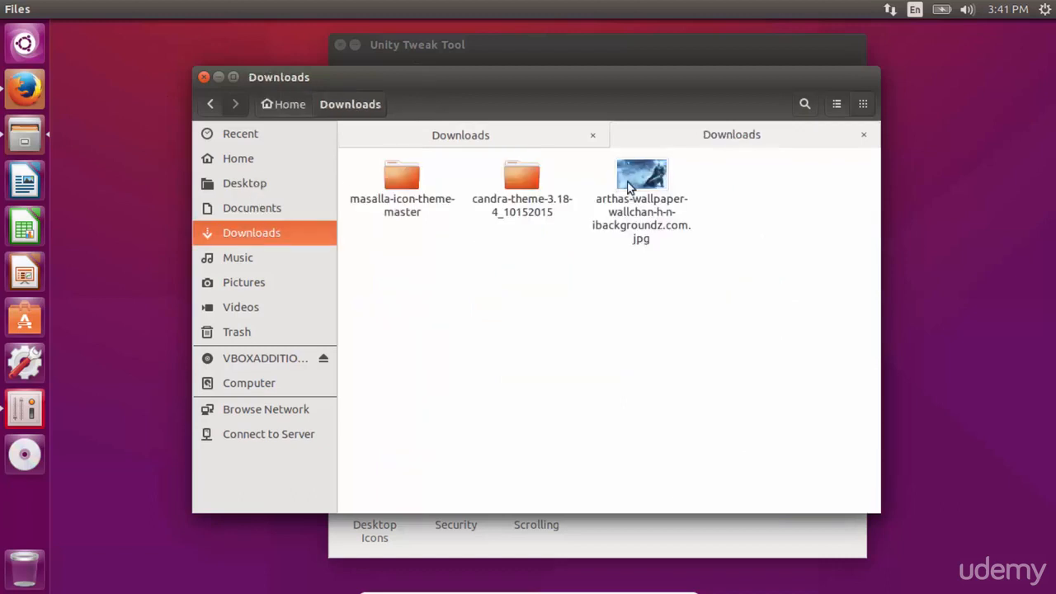
{"action": "left_click", "coordinate": [666, 208]}
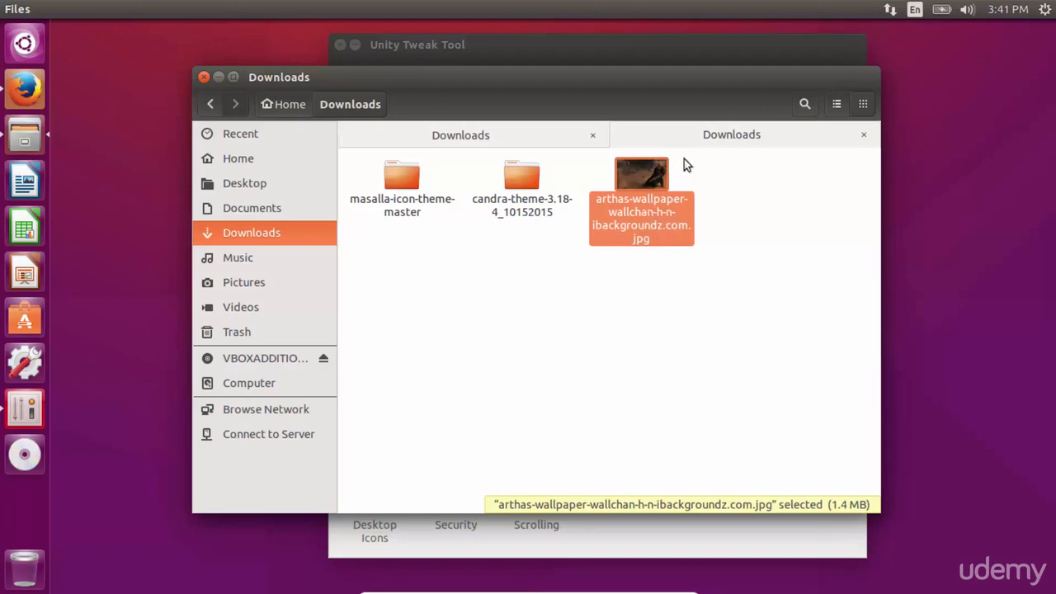
{"action": "left_click", "coordinate": [592, 134]}
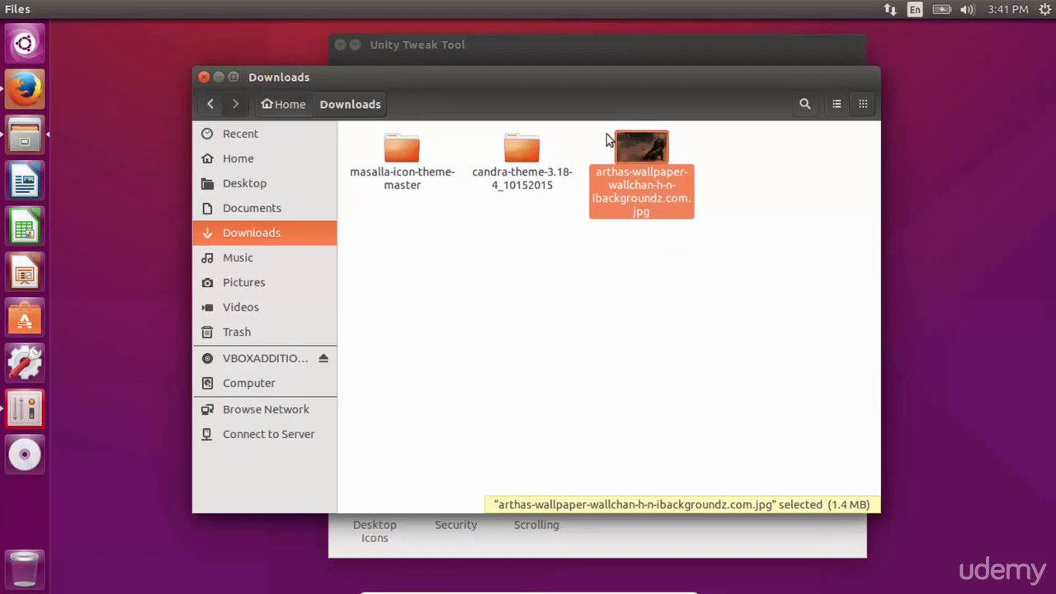
{"action": "right_click", "coordinate": [634, 149]}
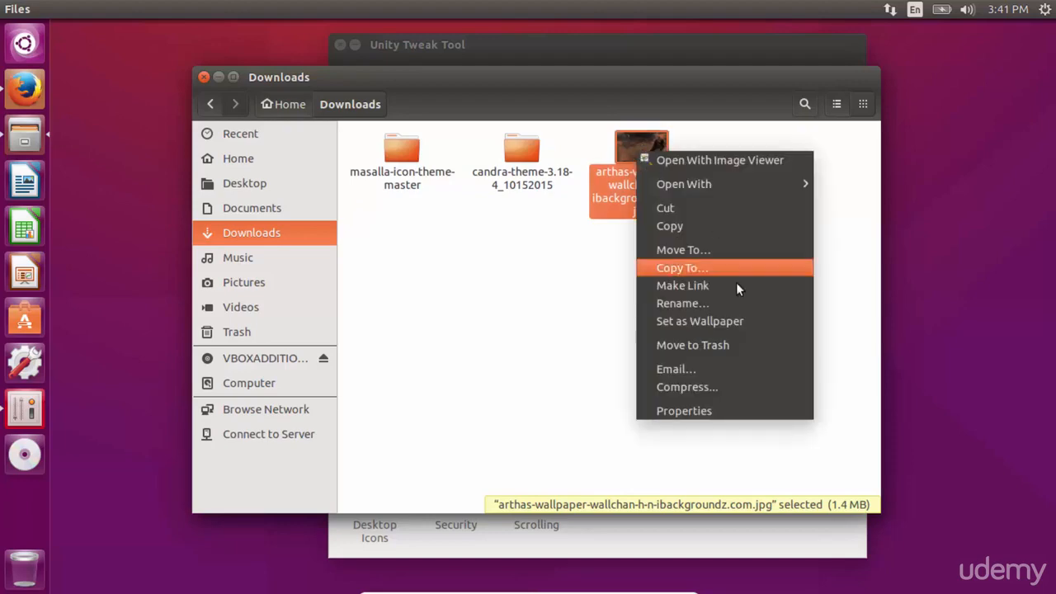
{"action": "left_click", "coordinate": [732, 322]}
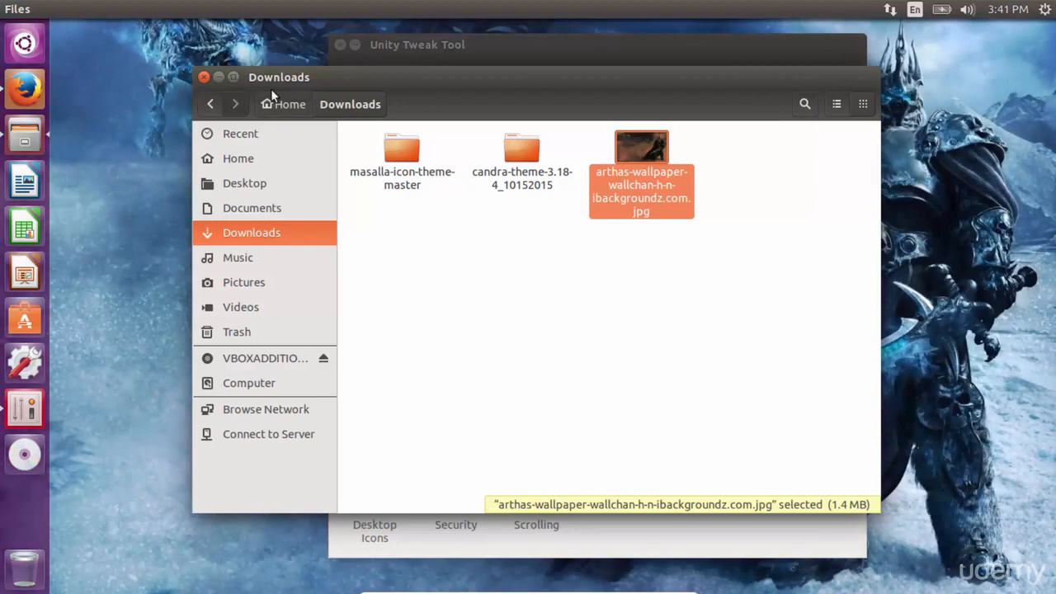
Step: Open the Launcher settings in Unity Tweak Tool and reduce the launcher icon size to 38
{"action": "left_click", "coordinate": [461, 45]}
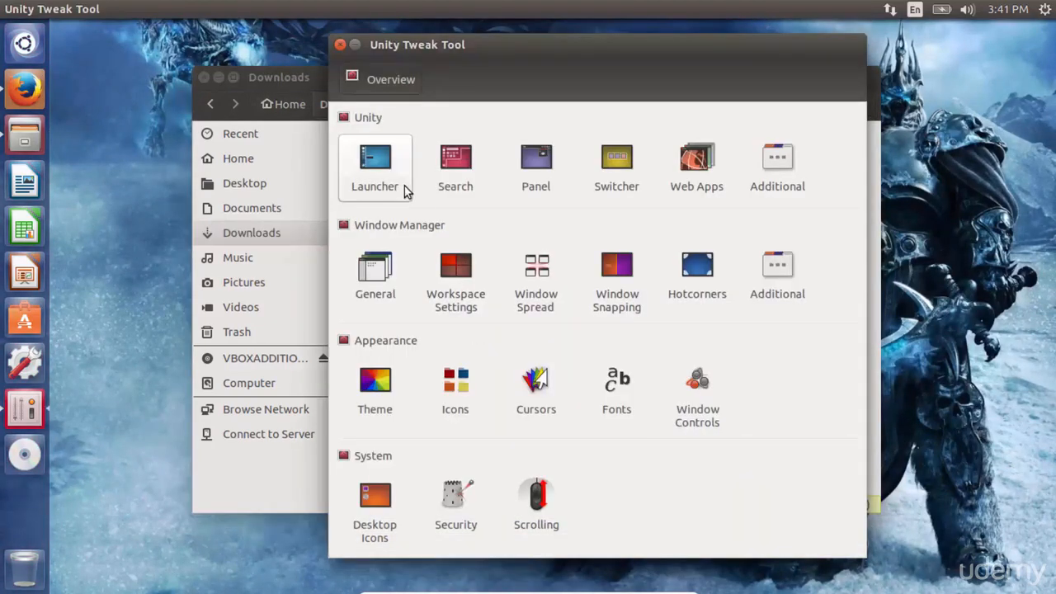
{"action": "left_click", "coordinate": [367, 169]}
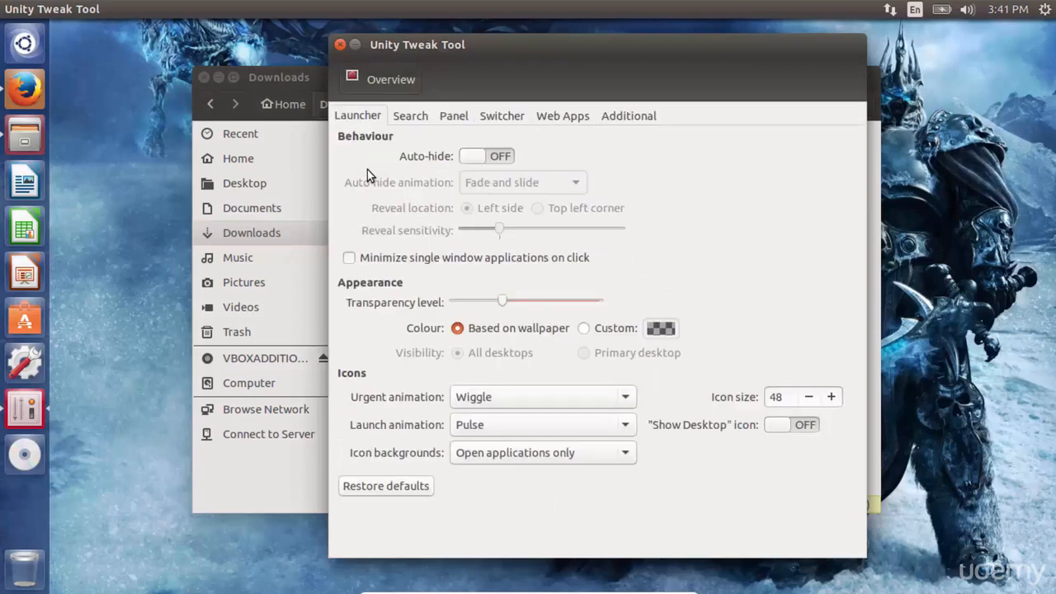
{"action": "left_click", "coordinate": [479, 158]}
{"action": "left_click", "coordinate": [493, 156]}
{"action": "left_click", "coordinate": [805, 398]}
{"action": "left_click", "coordinate": [805, 398]}
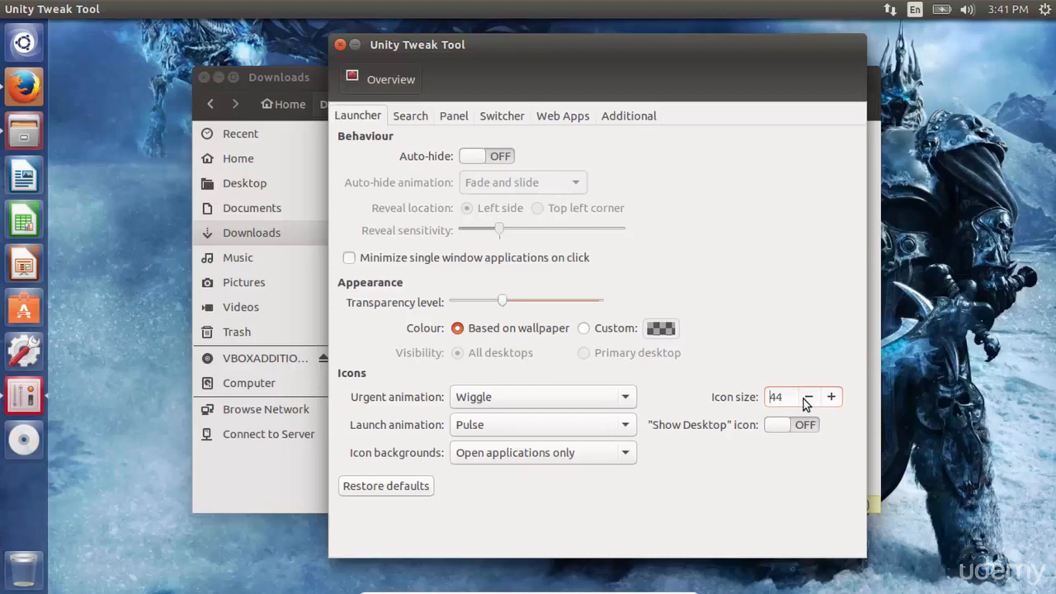
{"action": "left_click", "coordinate": [805, 398]}
{"action": "left_click", "coordinate": [805, 397]}
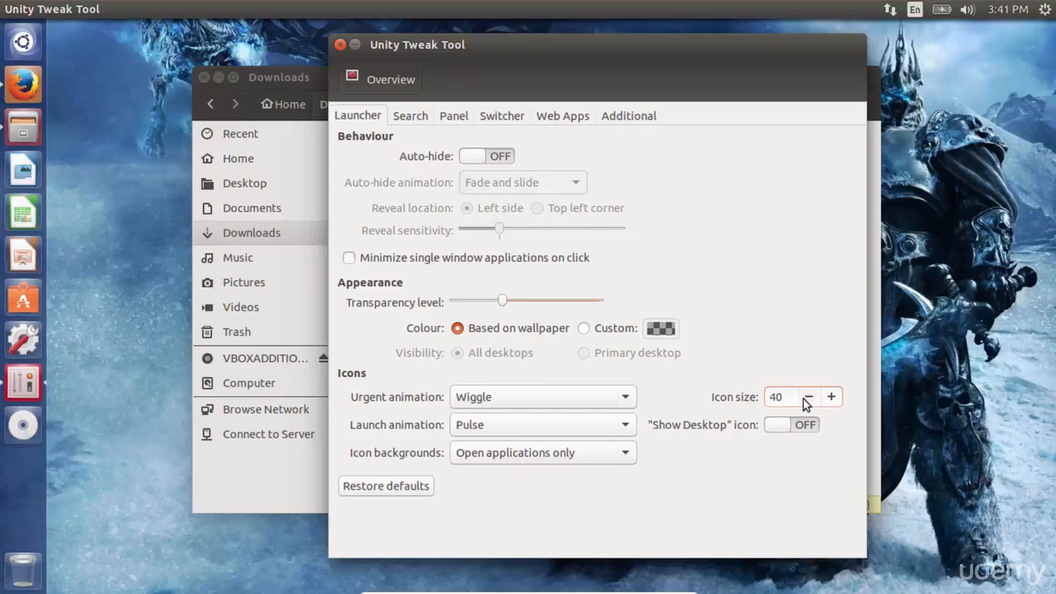
{"action": "left_click", "coordinate": [806, 397]}
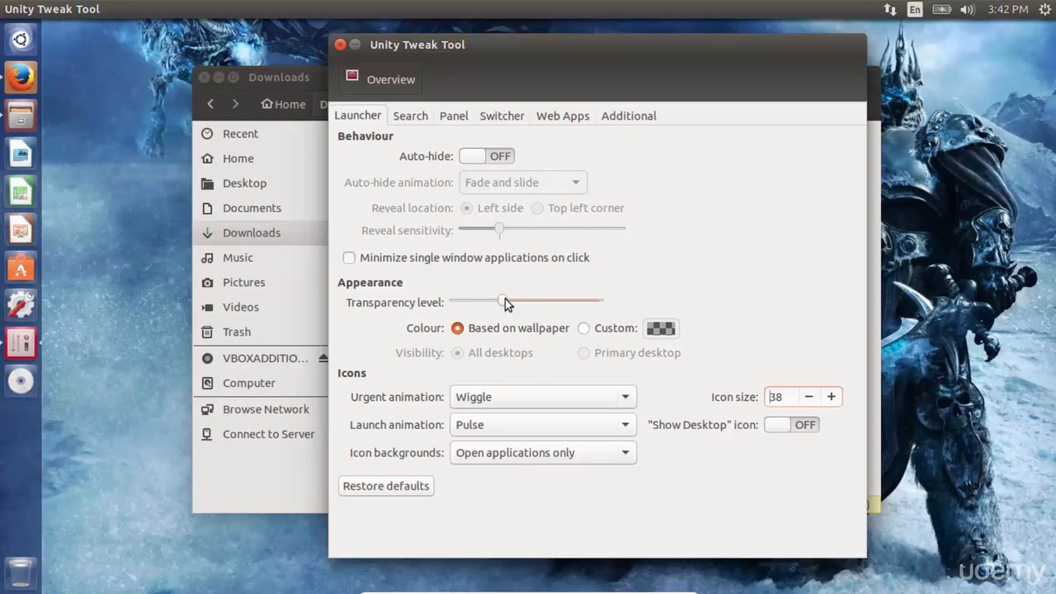
Step: Raise the launcher transparency level to about the slider's middle, briefly trying the Custom colour option before returning to Based on wallpaper
{"action": "left_click_drag", "start_coordinate": [525, 304], "coordinate": [543, 303]}
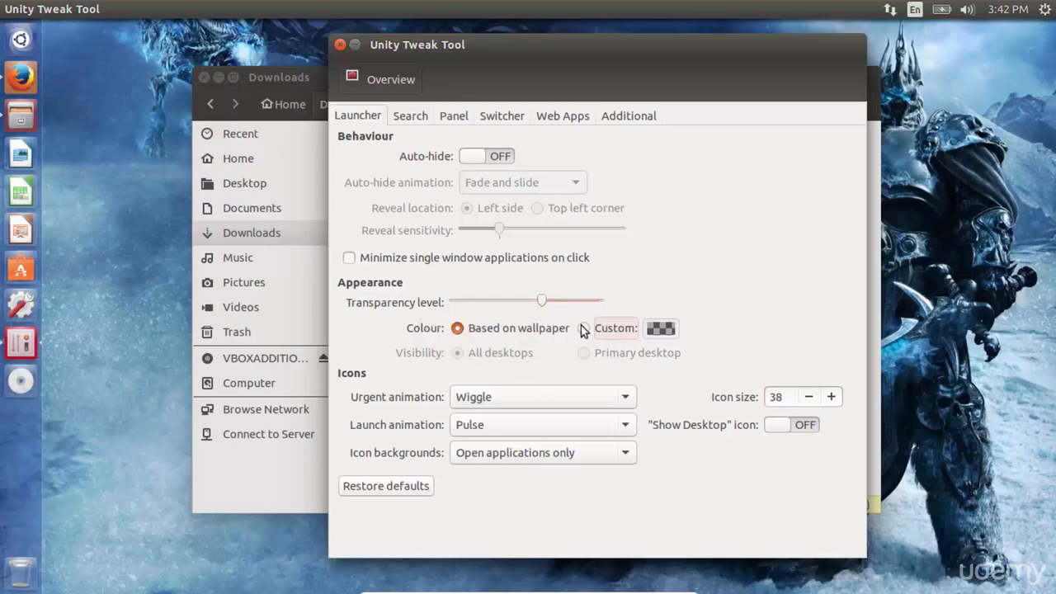
{"action": "left_click", "coordinate": [588, 328]}
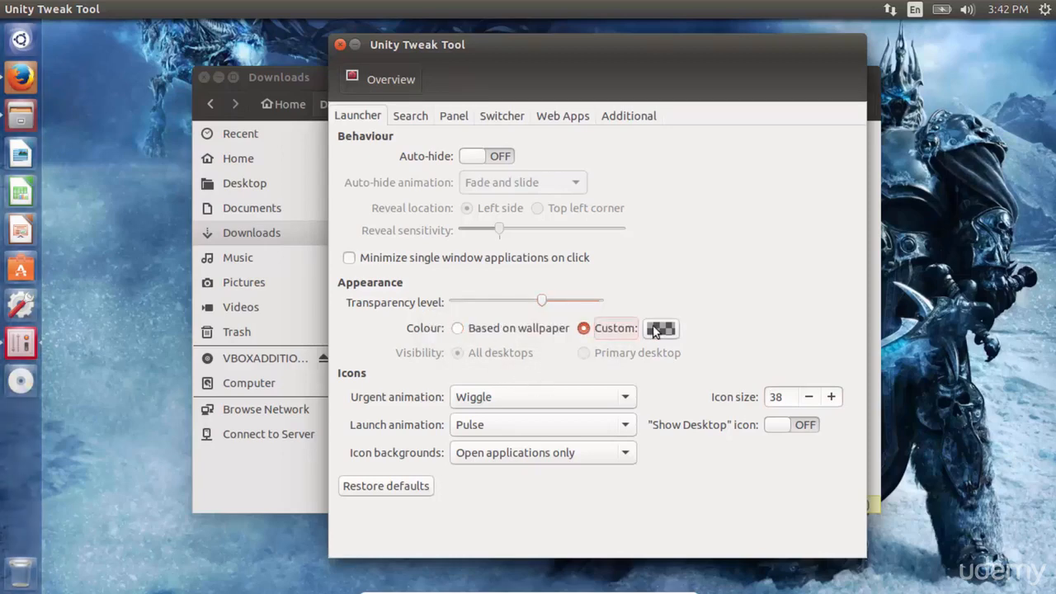
{"action": "left_click", "coordinate": [458, 328]}
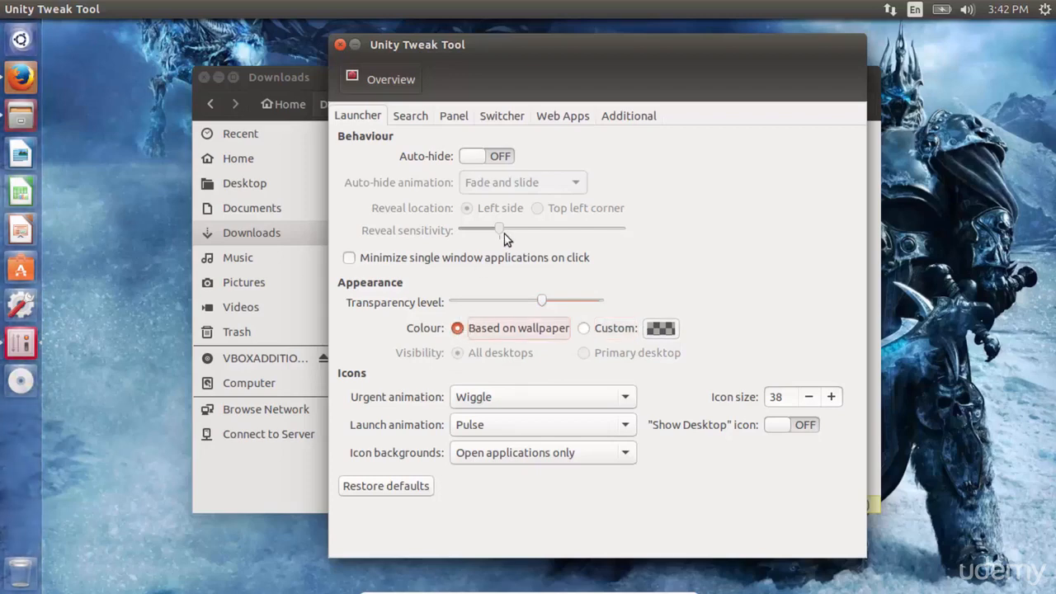
{"action": "left_click_drag", "start_coordinate": [541, 302], "coordinate": [437, 304]}
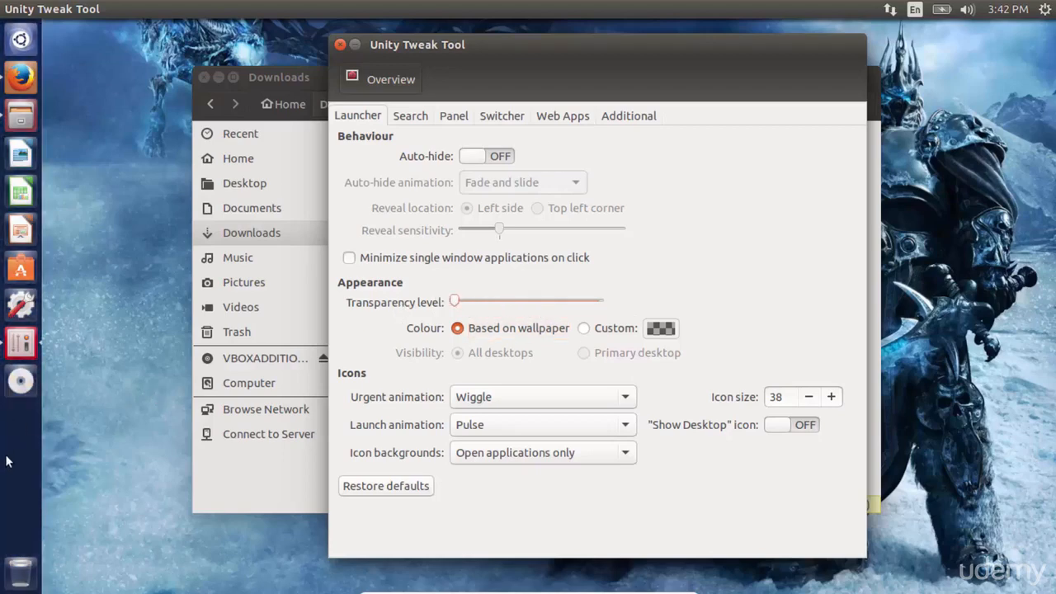
{"action": "left_click_drag", "start_coordinate": [454, 301], "coordinate": [542, 302]}
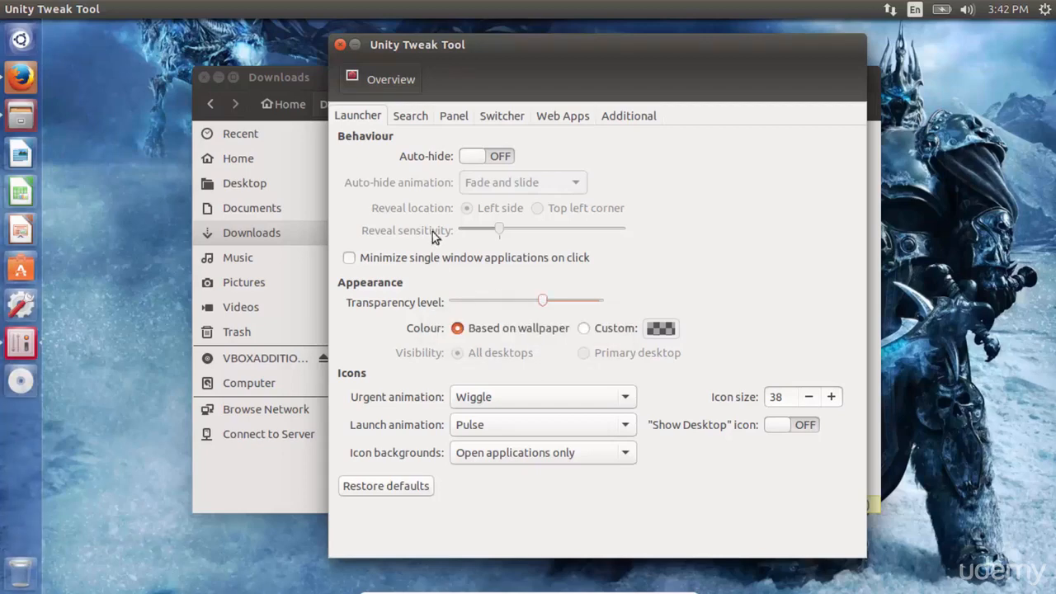
Step: Open the Panel settings, test the panel transparency slider, and switch the clock to 12-hour time
{"action": "left_click", "coordinate": [410, 120]}
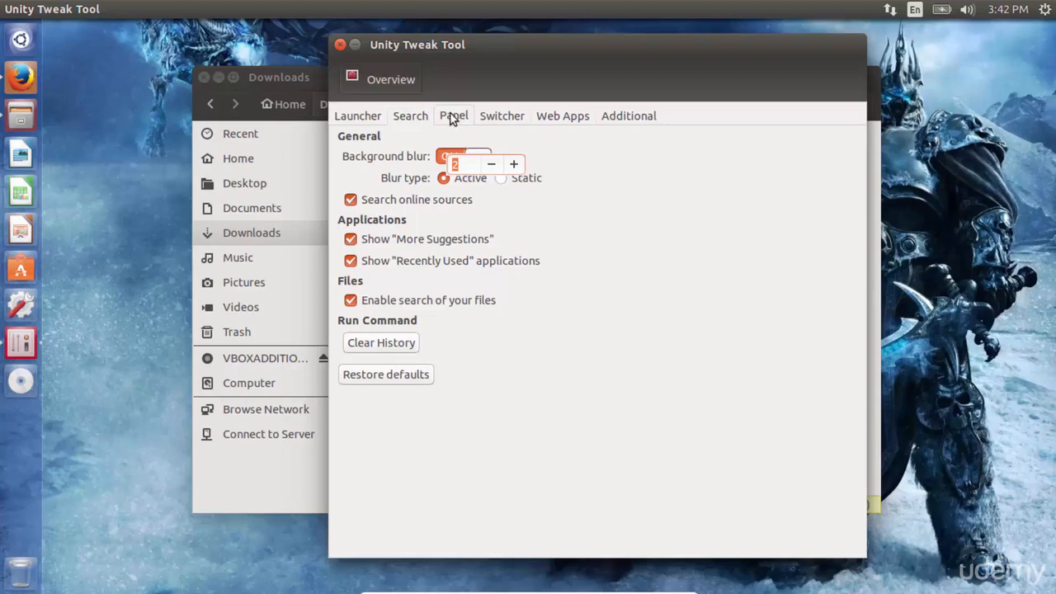
{"action": "left_click", "coordinate": [453, 118]}
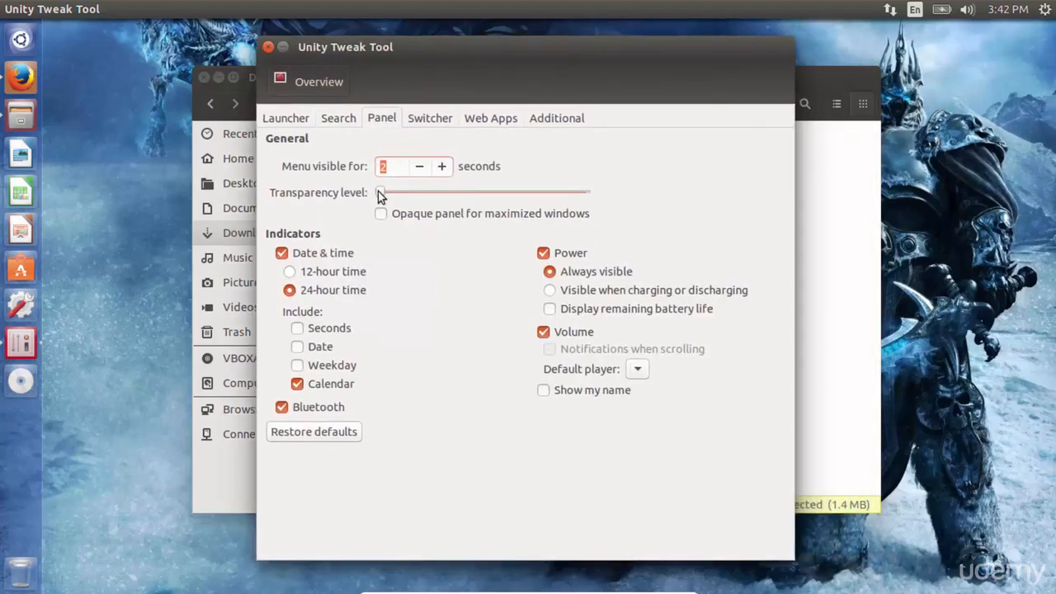
{"action": "left_click_drag", "start_coordinate": [379, 193], "coordinate": [569, 189]}
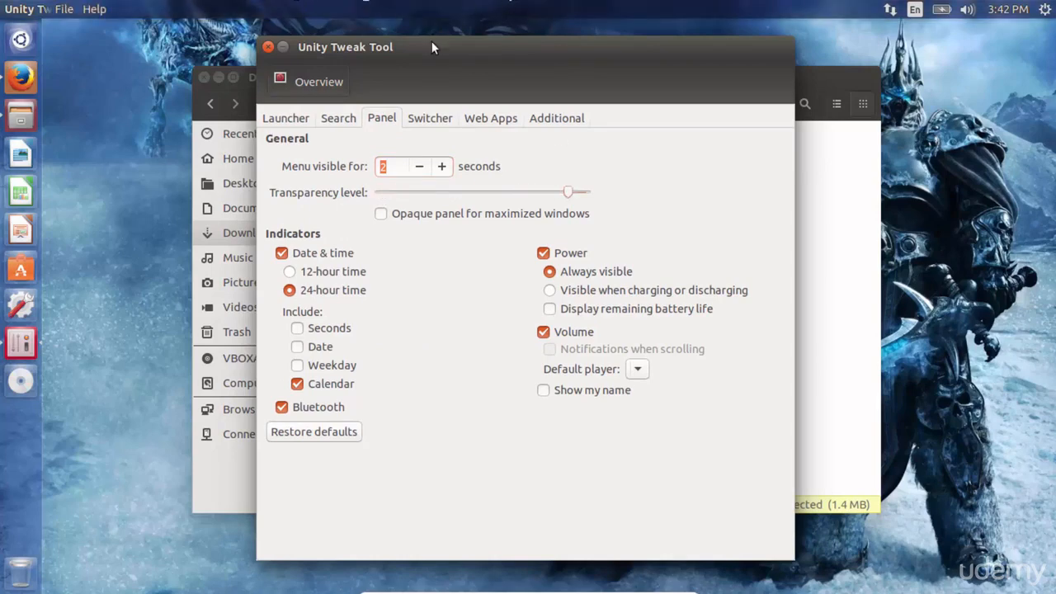
{"action": "left_click_drag", "start_coordinate": [569, 192], "coordinate": [449, 191]}
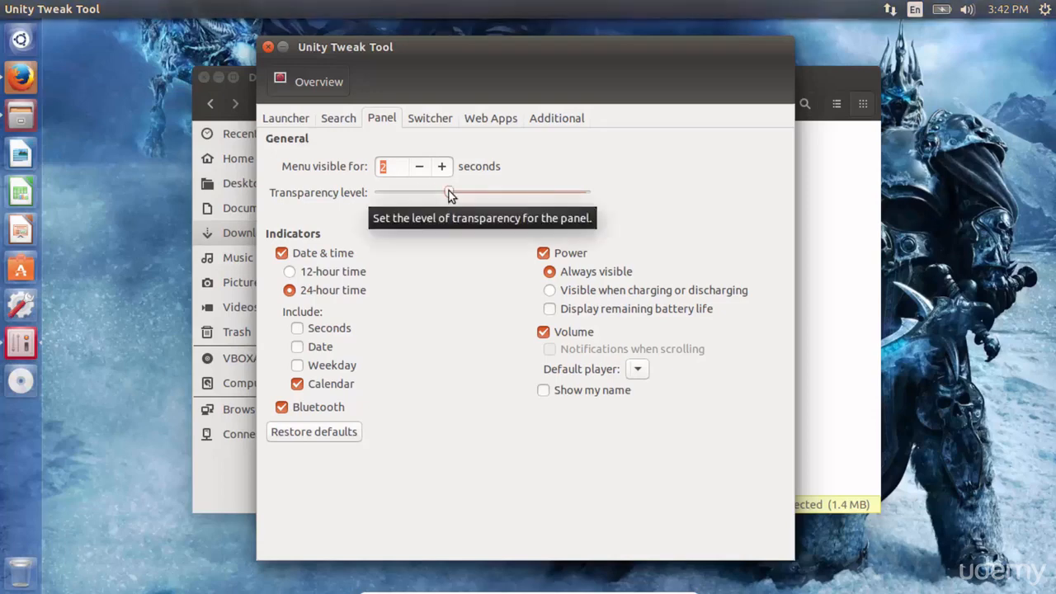
{"action": "left_click_drag", "start_coordinate": [449, 192], "coordinate": [381, 193]}
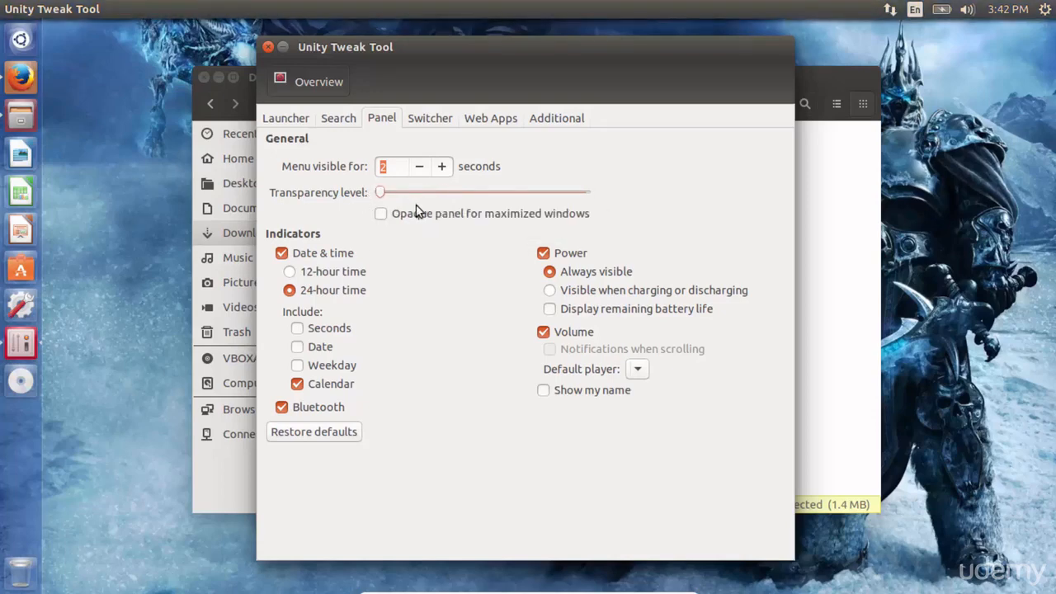
{"action": "left_click", "coordinate": [290, 271]}
Step: Review the Switcher and Additional settings, return to the overview, and open the Theme settings
{"action": "left_click", "coordinate": [431, 119]}
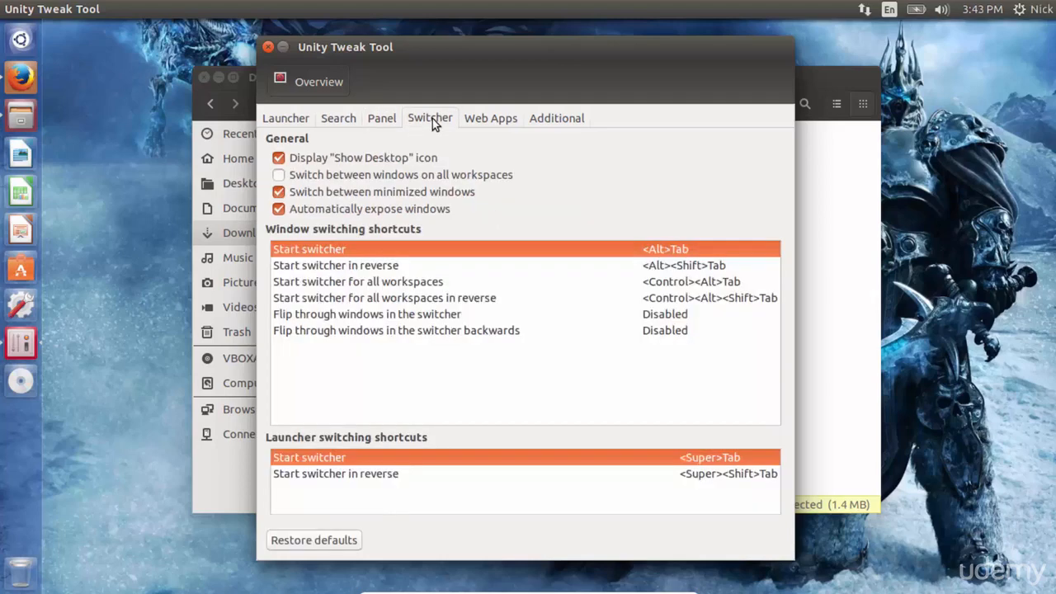
{"action": "left_click", "coordinate": [552, 120]}
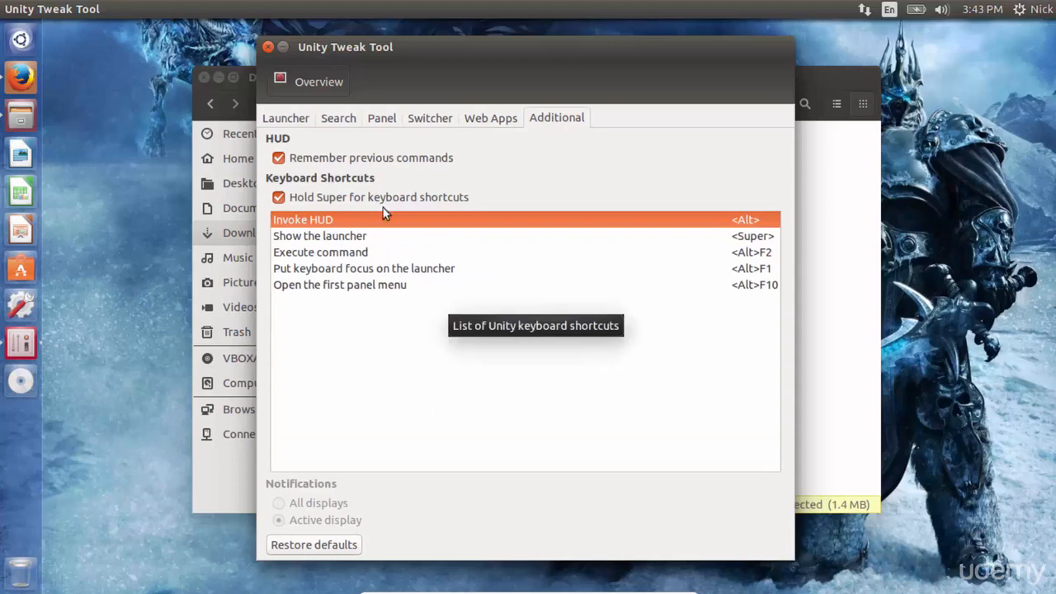
{"action": "left_click", "coordinate": [305, 85]}
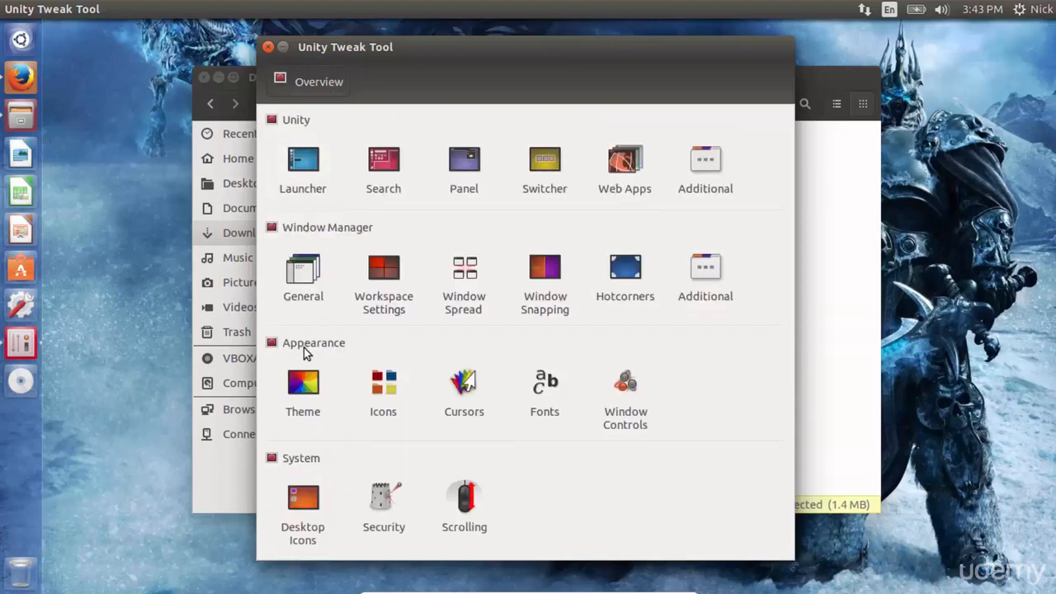
{"action": "left_click", "coordinate": [305, 388]}
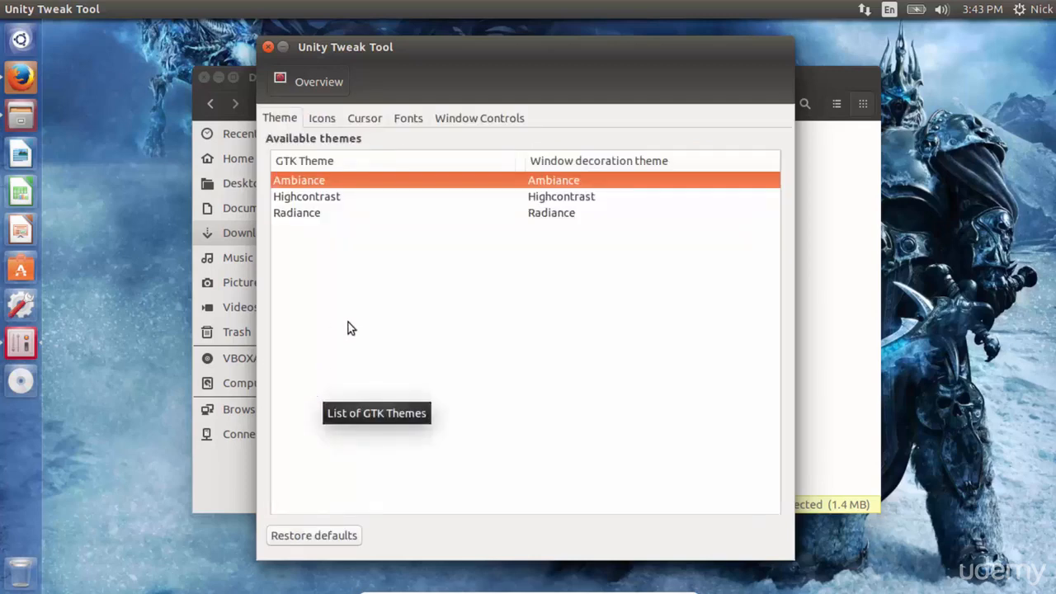
Step: Move the Unity Tweak Tool window aside and review the available icon and GTK theme lists
{"action": "left_click_drag", "start_coordinate": [372, 49], "coordinate": [522, 48]}
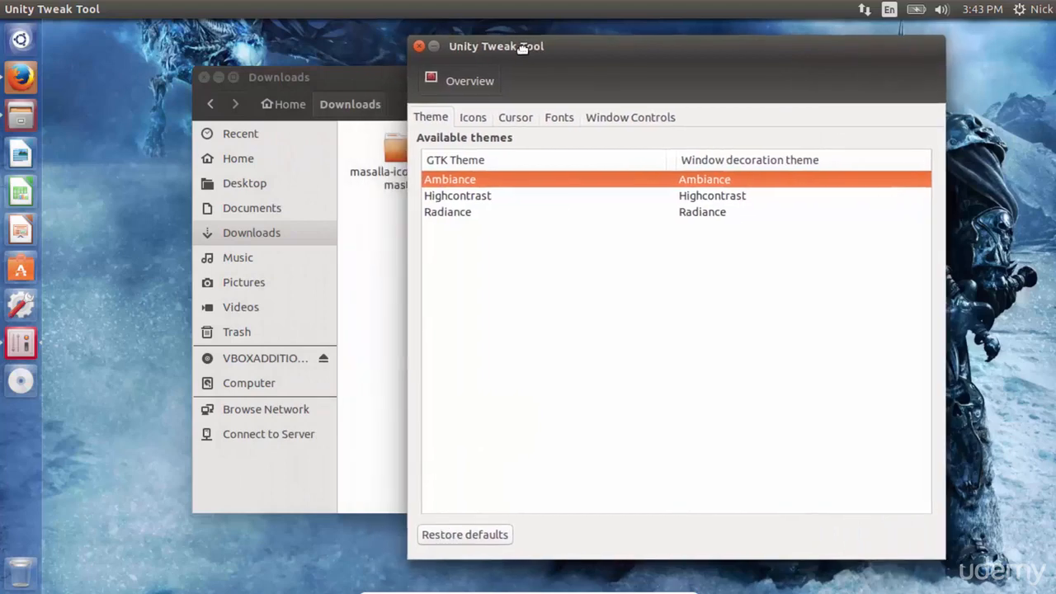
{"action": "left_click", "coordinate": [469, 121]}
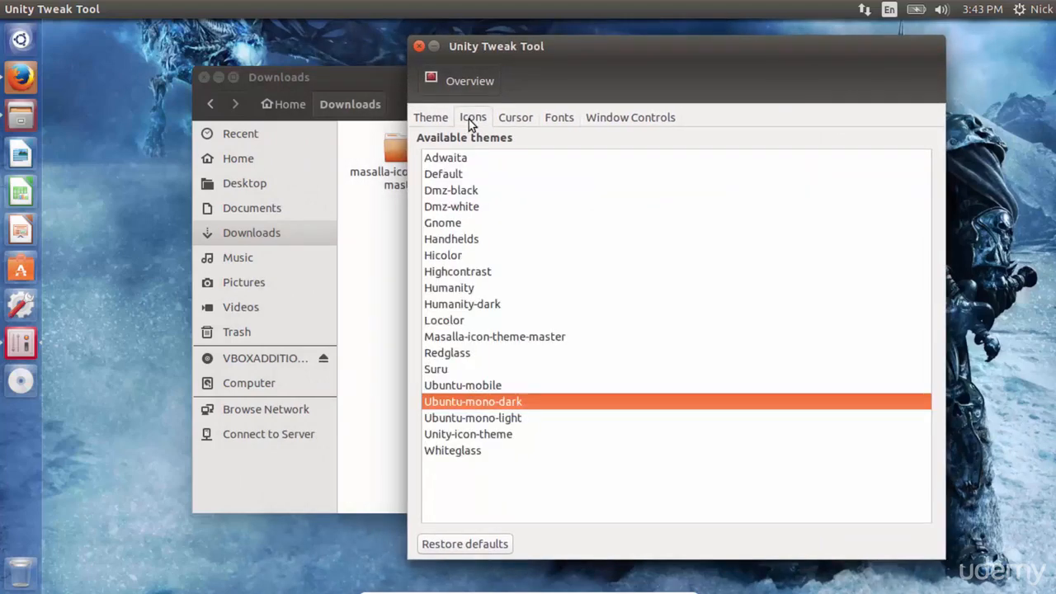
{"action": "left_click", "coordinate": [433, 118]}
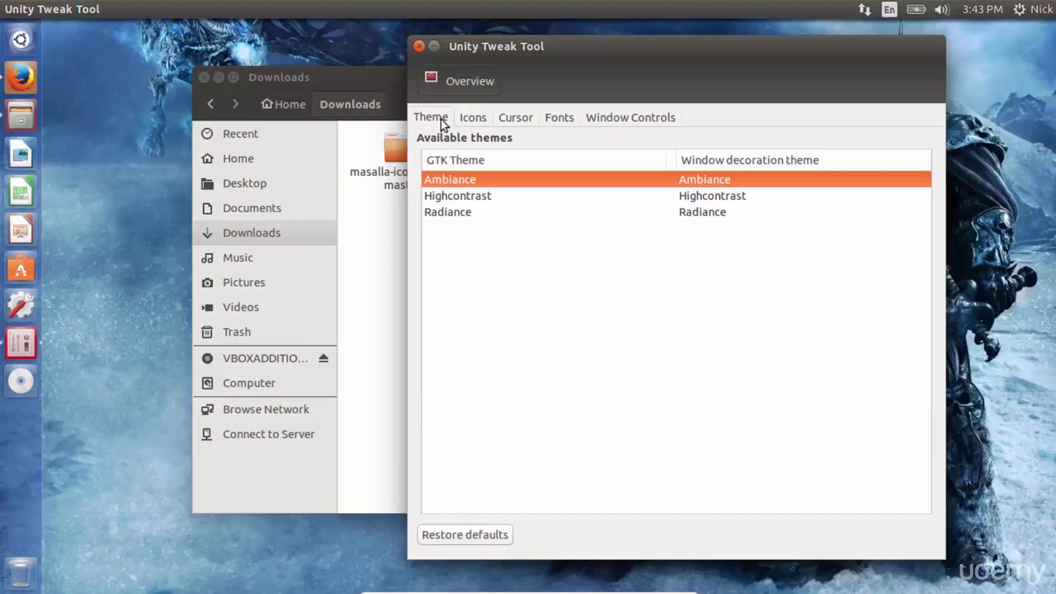
Step: Browse the Home folder's .themes directory and inspect the nested folders inside candra-theme-3.18
{"action": "left_click", "coordinate": [356, 80]}
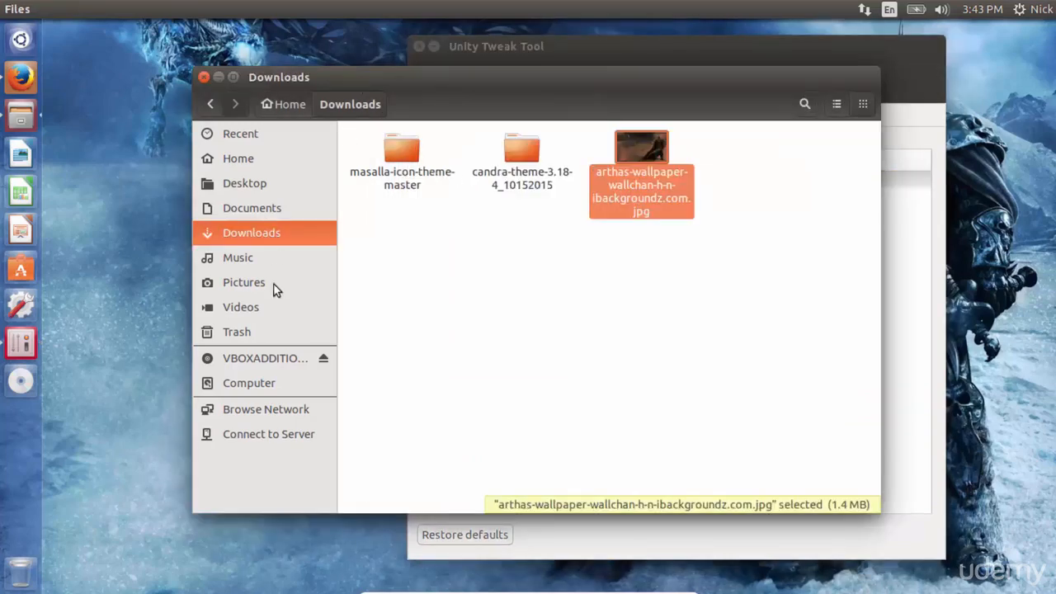
{"action": "left_click", "coordinate": [242, 163]}
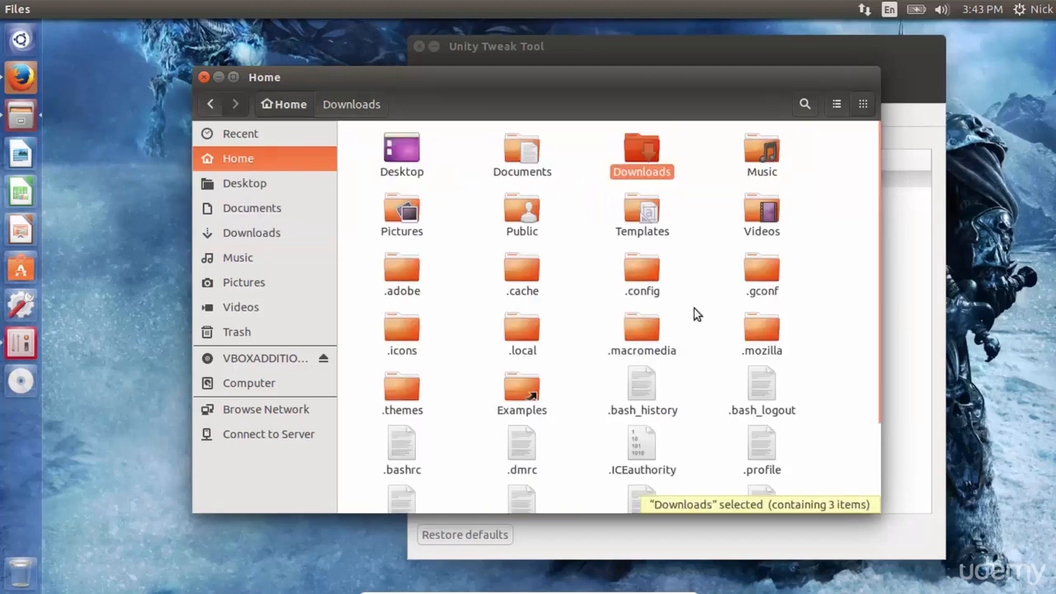
{"action": "double_click", "coordinate": [399, 396]}
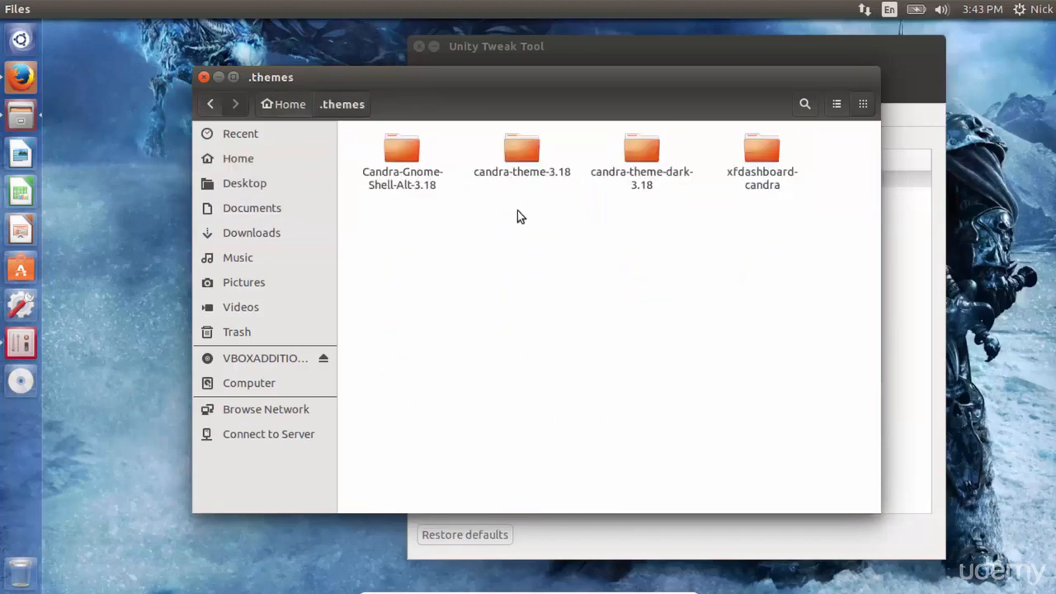
{"action": "double_click", "coordinate": [522, 165]}
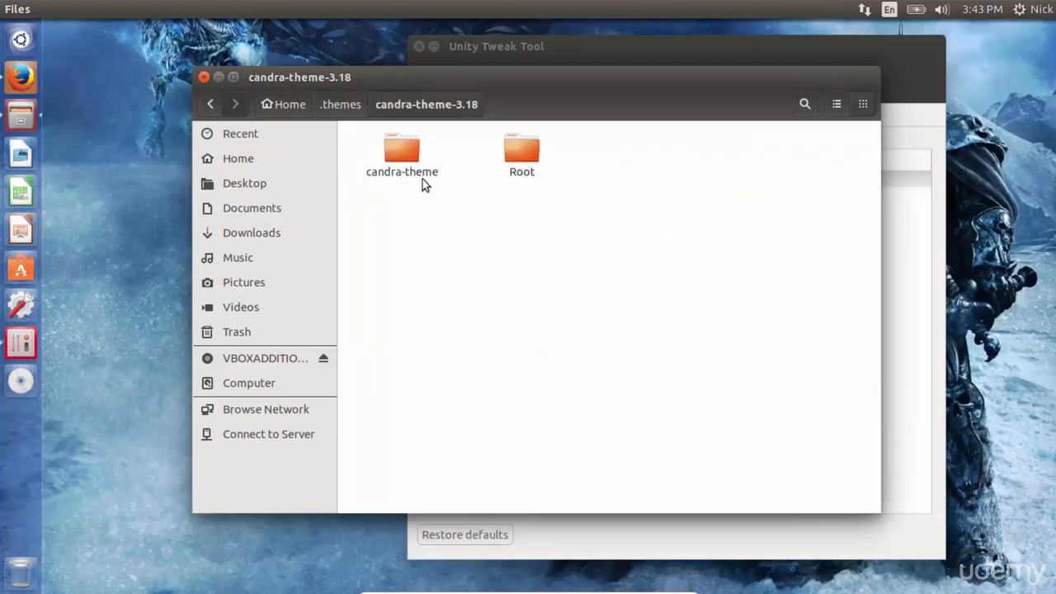
{"action": "double_click", "coordinate": [405, 157]}
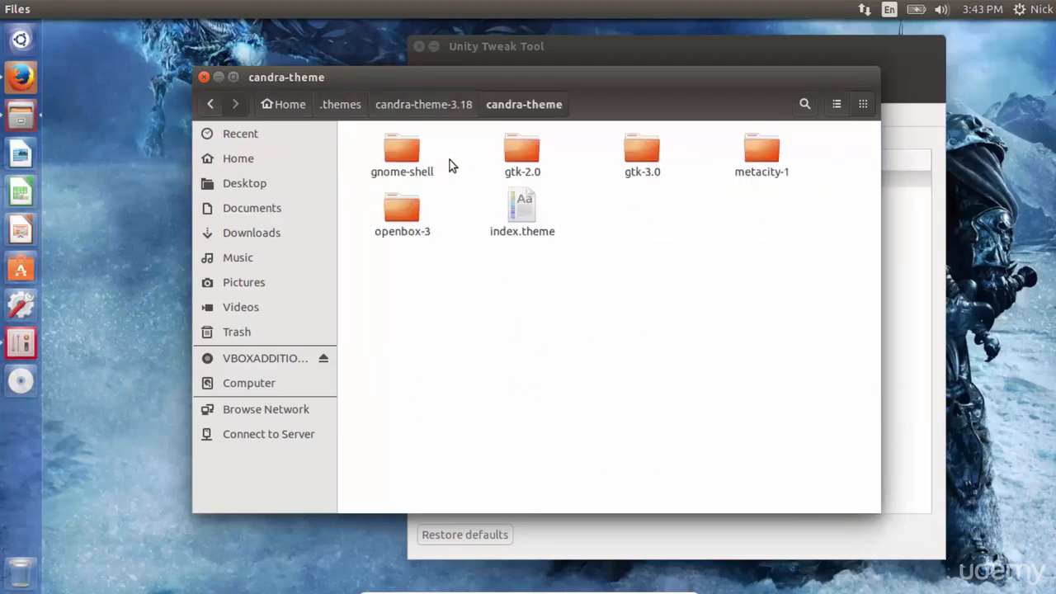
{"action": "left_click", "coordinate": [337, 107]}
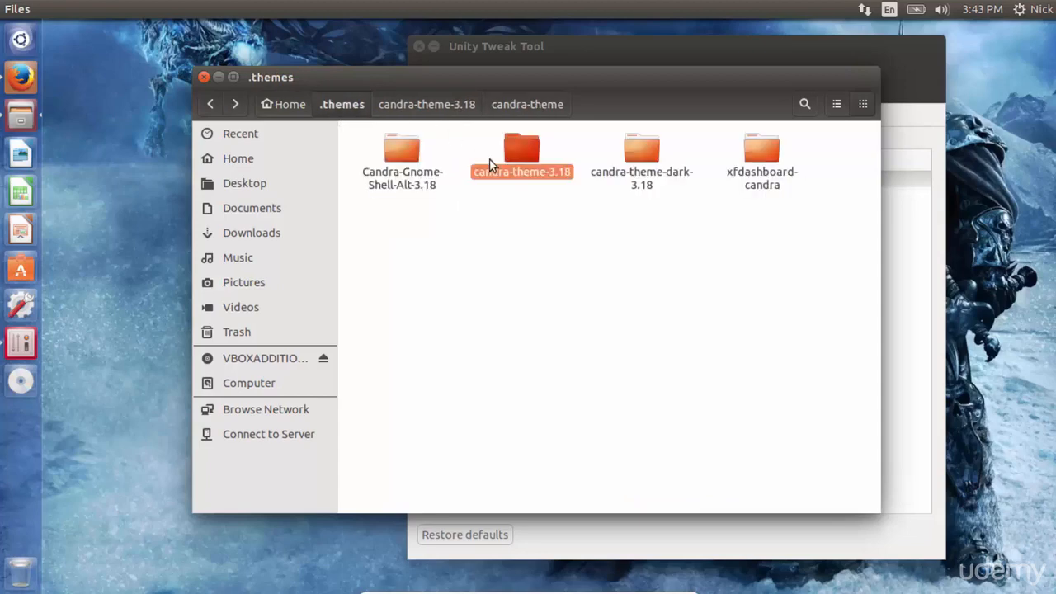
Step: Try to move the candra-theme folder from candra-theme-3.18 up into the .themes folder
{"action": "double_click", "coordinate": [518, 168]}
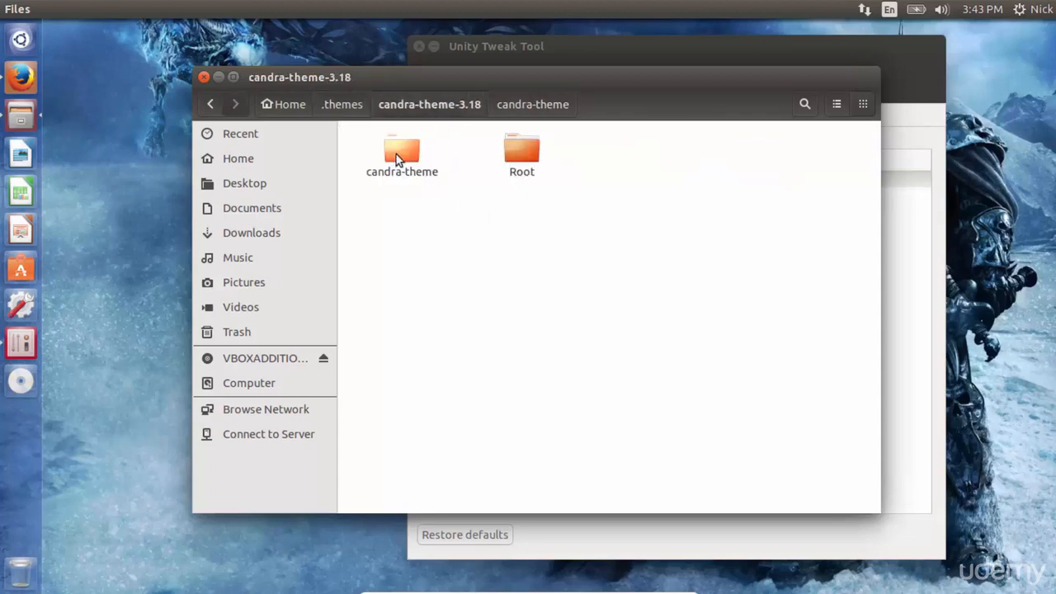
{"action": "left_click", "coordinate": [396, 155]}
{"action": "left_click_drag", "start_coordinate": [399, 152], "coordinate": [343, 104]}
{"action": "left_click", "coordinate": [342, 104]}
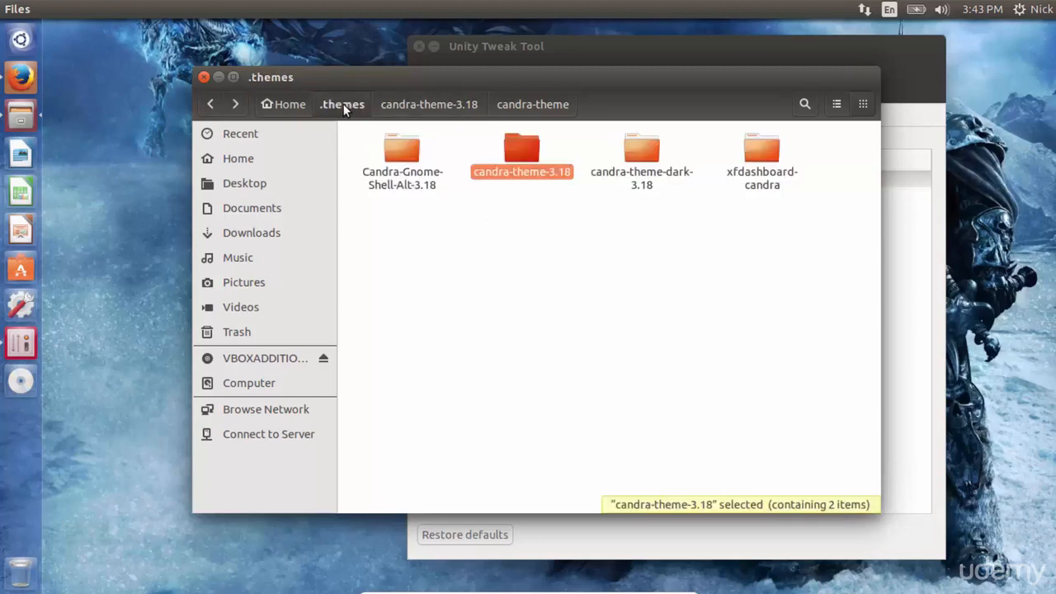
Step: Move the candra-theme-dark folder out of candra-theme-dark-3.18 directly into the .themes folder
{"action": "double_click", "coordinate": [654, 189]}
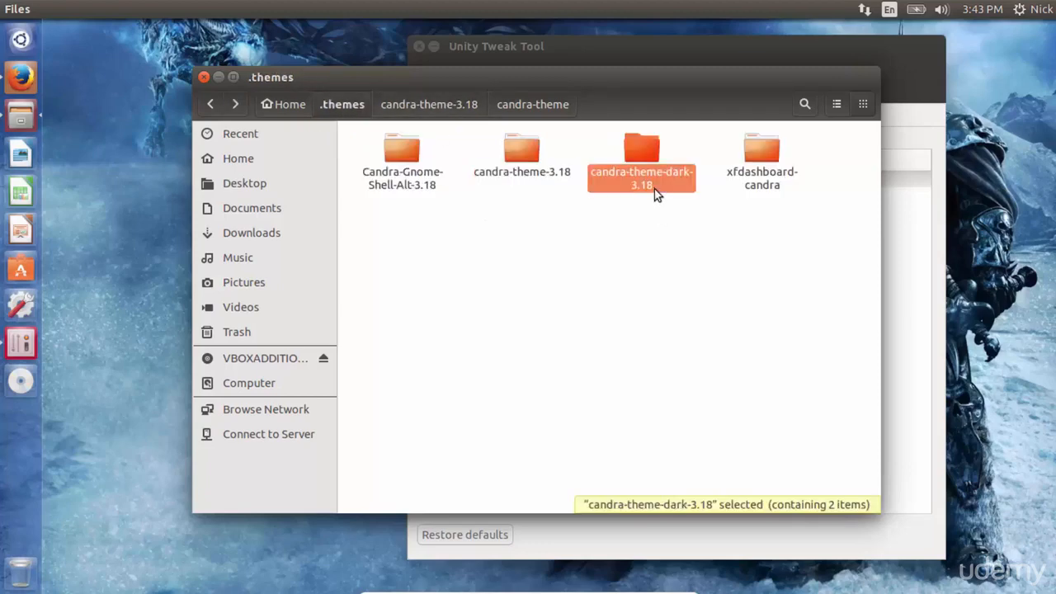
{"action": "left_click_drag", "start_coordinate": [415, 170], "coordinate": [345, 108]}
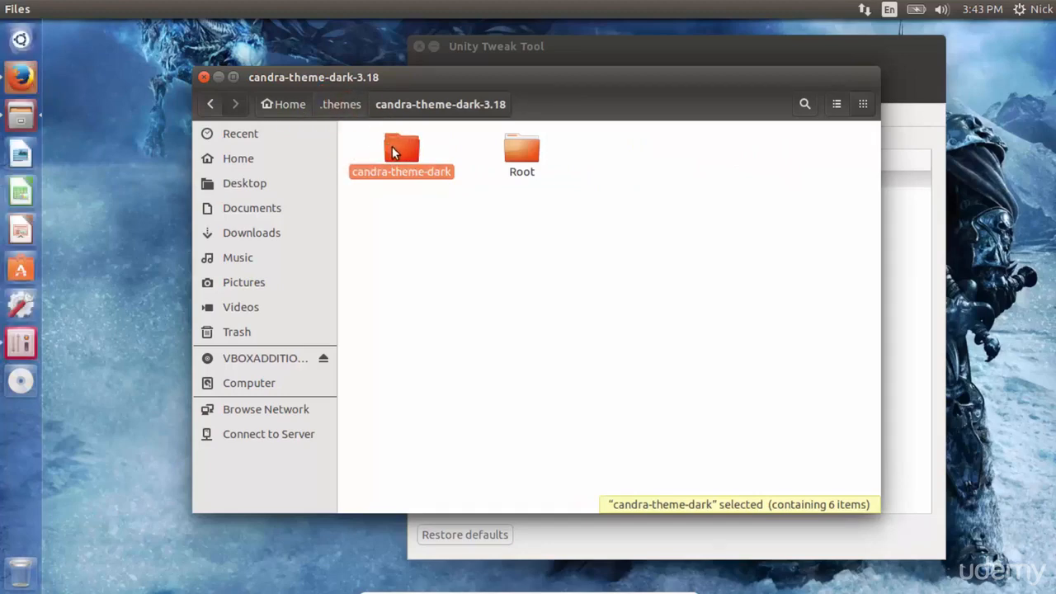
{"action": "left_click_drag", "start_coordinate": [392, 146], "coordinate": [338, 102]}
{"action": "left_click", "coordinate": [337, 103]}
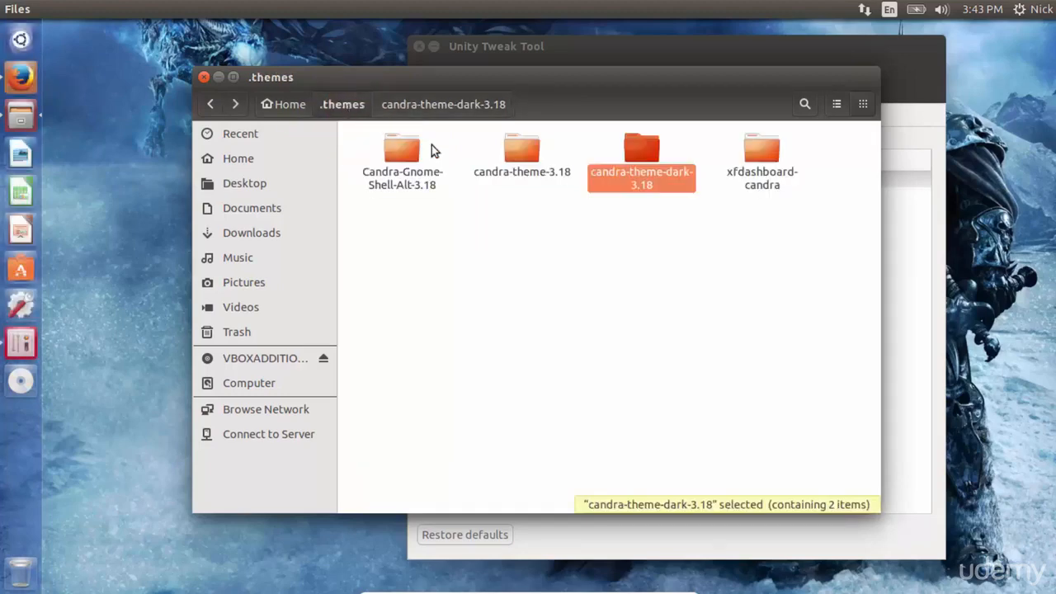
{"action": "double_click", "coordinate": [644, 183]}
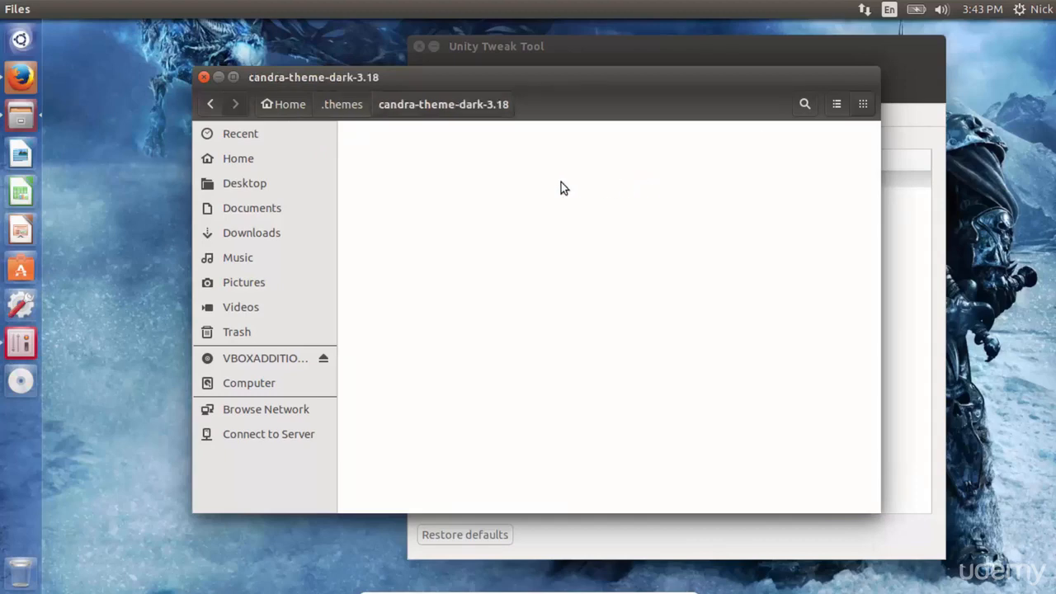
{"action": "left_click", "coordinate": [404, 156]}
{"action": "left_click_drag", "start_coordinate": [404, 152], "coordinate": [348, 104]}
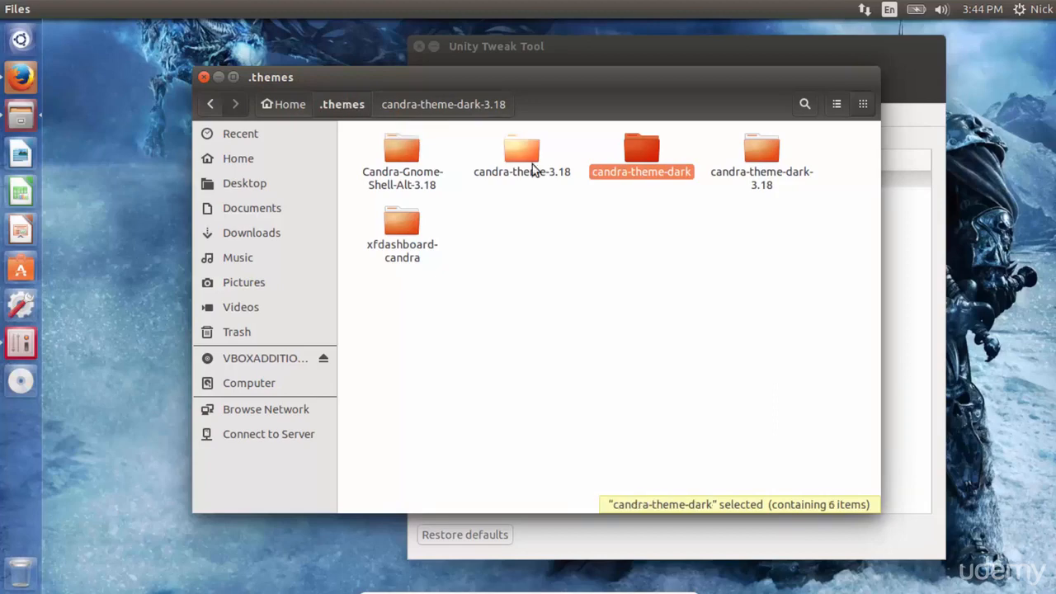
Step: Move the candra-theme folder out of candra-theme-3.18 directly into the .themes folder
{"action": "double_click", "coordinate": [533, 165]}
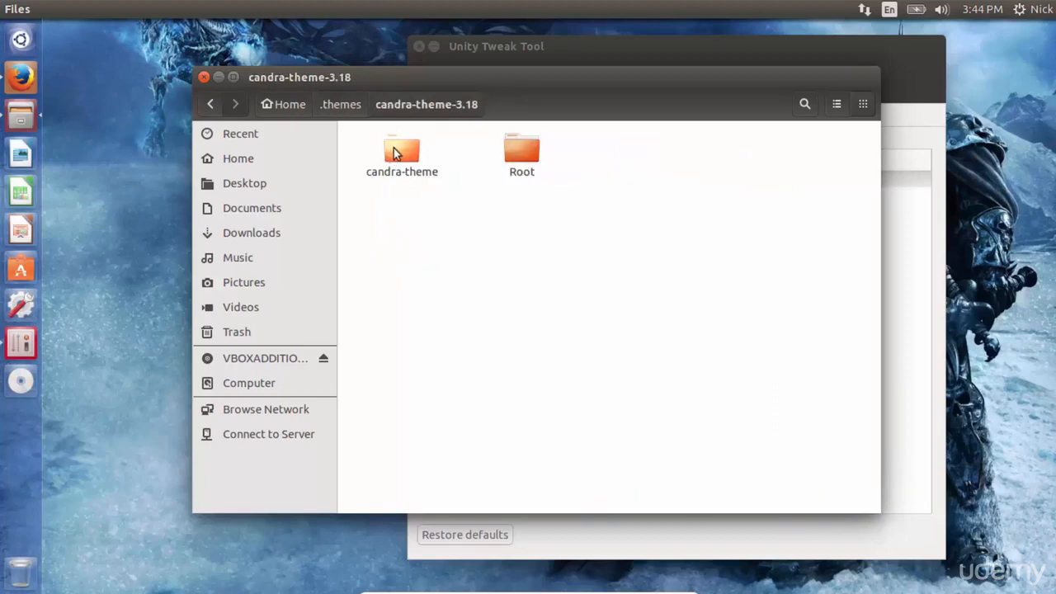
{"action": "left_click_drag", "start_coordinate": [393, 151], "coordinate": [354, 108]}
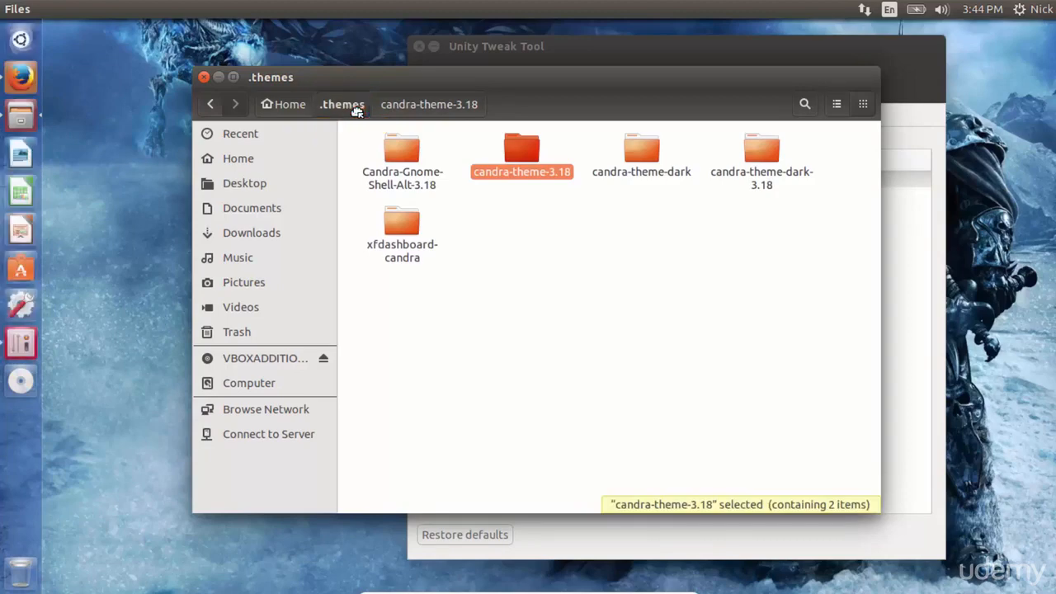
{"action": "left_click", "coordinate": [535, 295]}
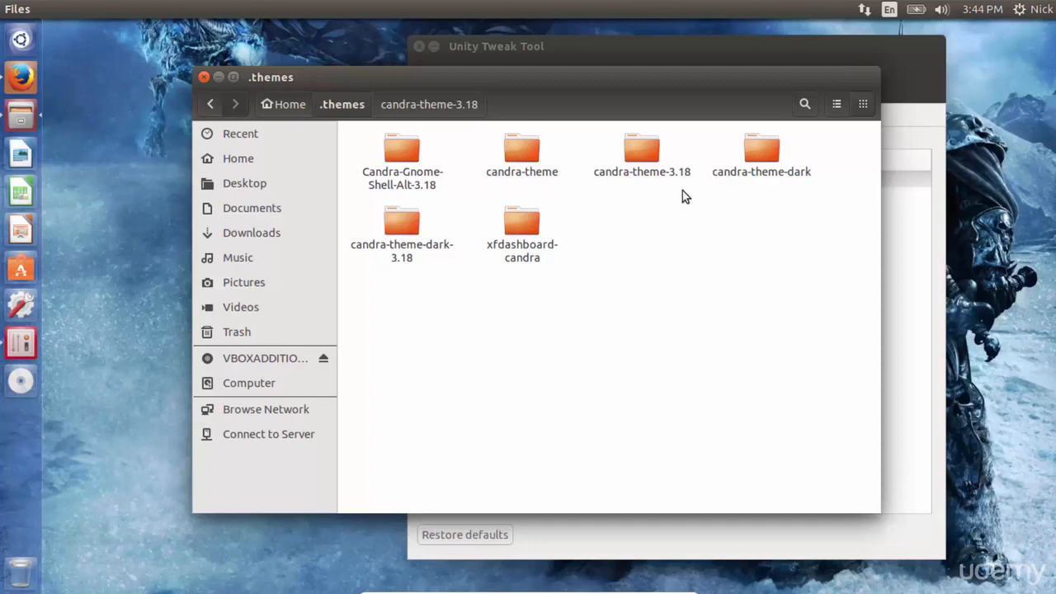
Step: Close Unity Tweak Tool and try to find it again by searching the dash for tweak
{"action": "left_click", "coordinate": [701, 52]}
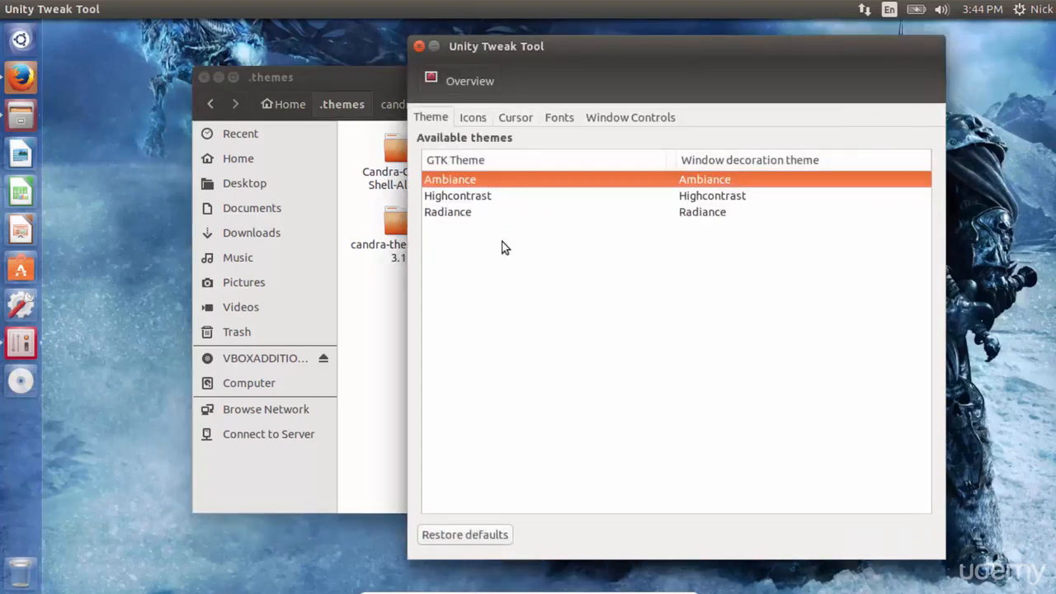
{"action": "left_click", "coordinate": [420, 47]}
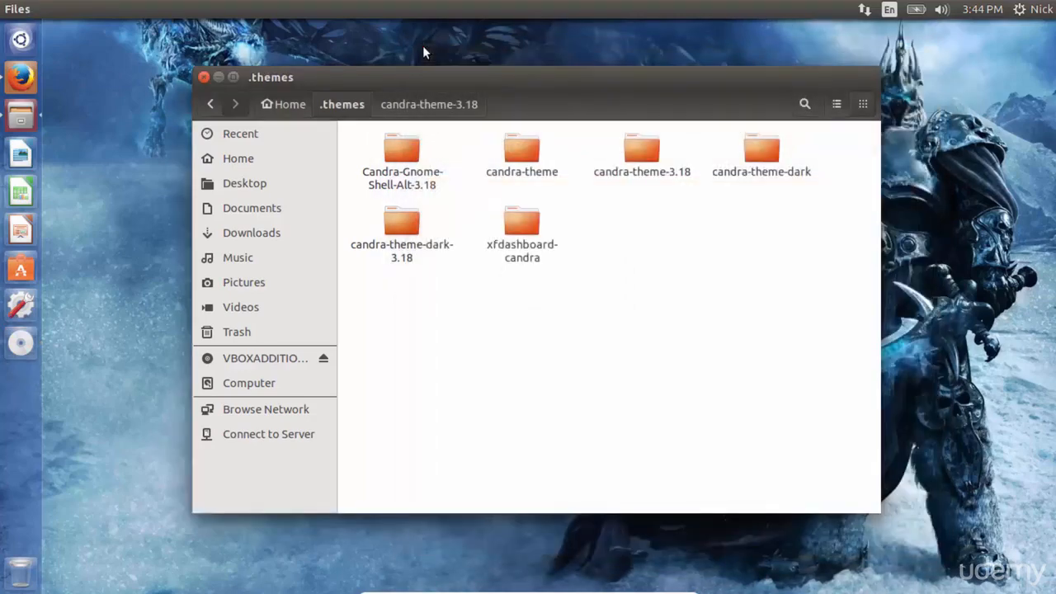
{"action": "key", "text": "super"}
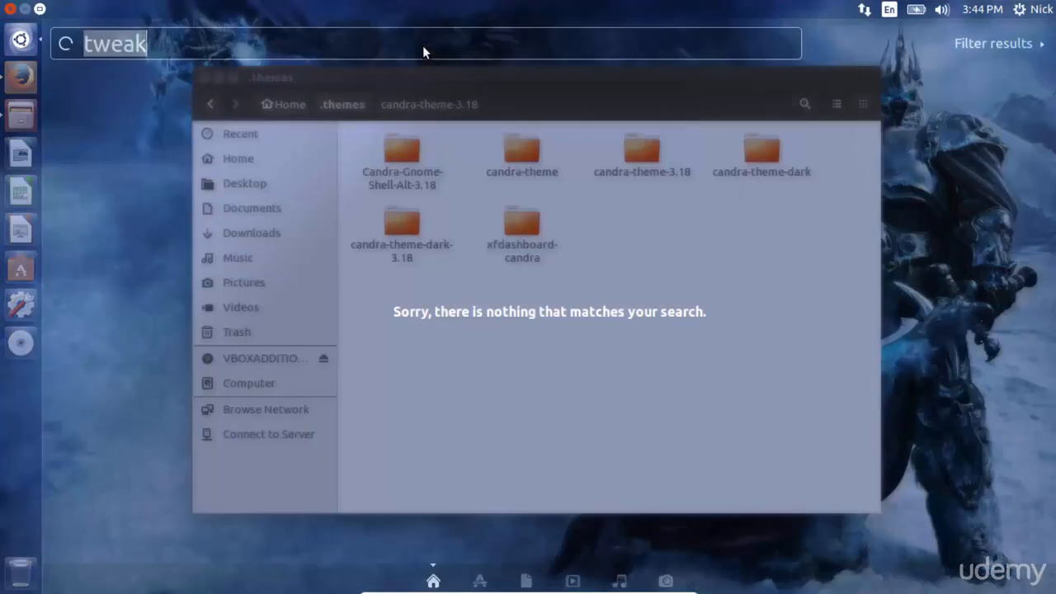
{"action": "type", "text": "tweak"}
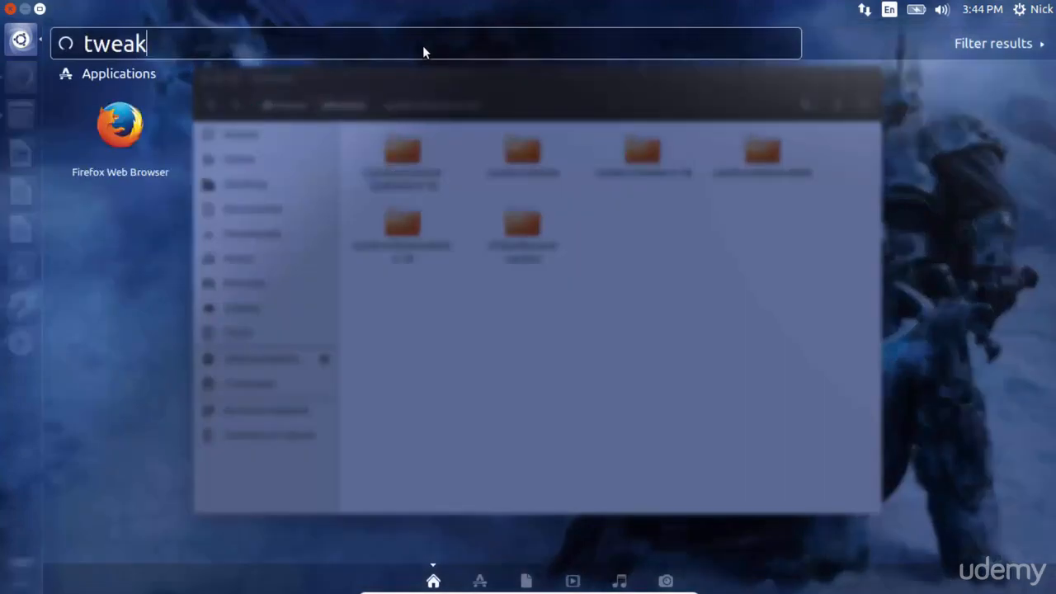
{"action": "key", "text": "Escape"}
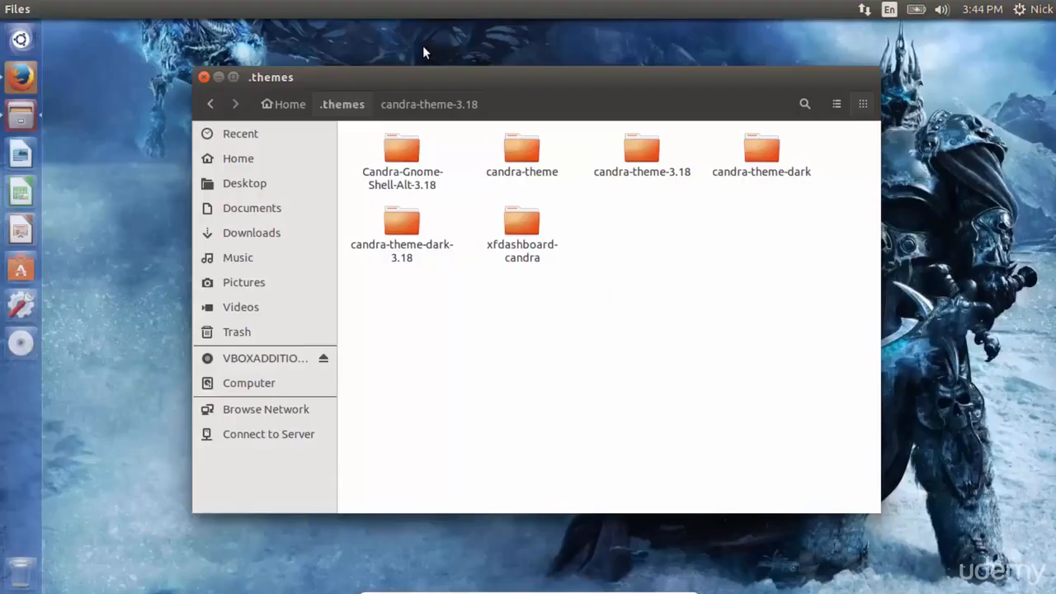
Step: Relaunch Unity Tweak Tool from the usr/share/applications folder on the Computer drive
{"action": "left_click", "coordinate": [252, 382]}
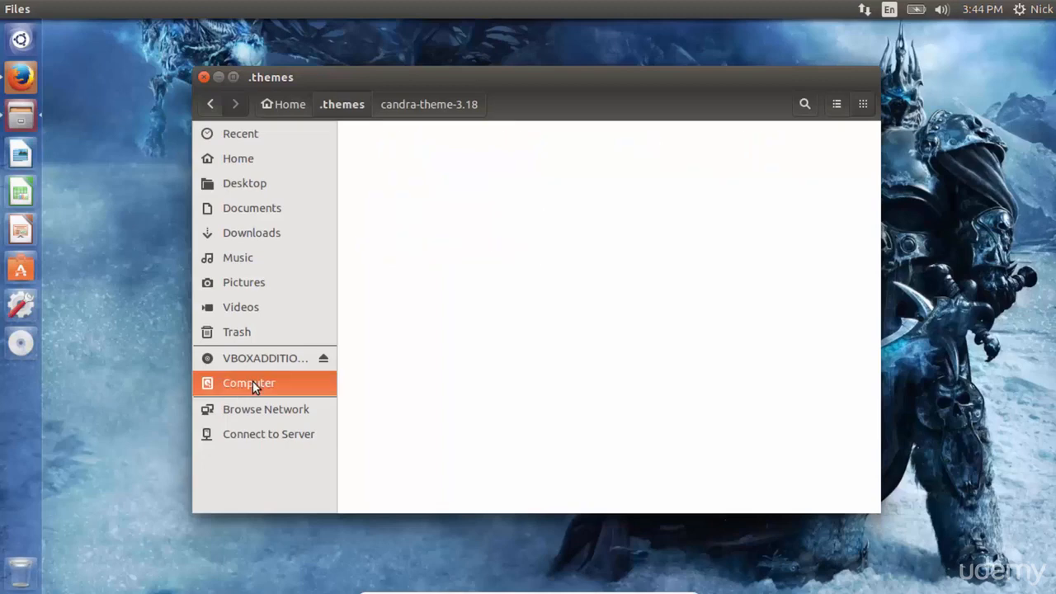
{"action": "double_click", "coordinate": [763, 394]}
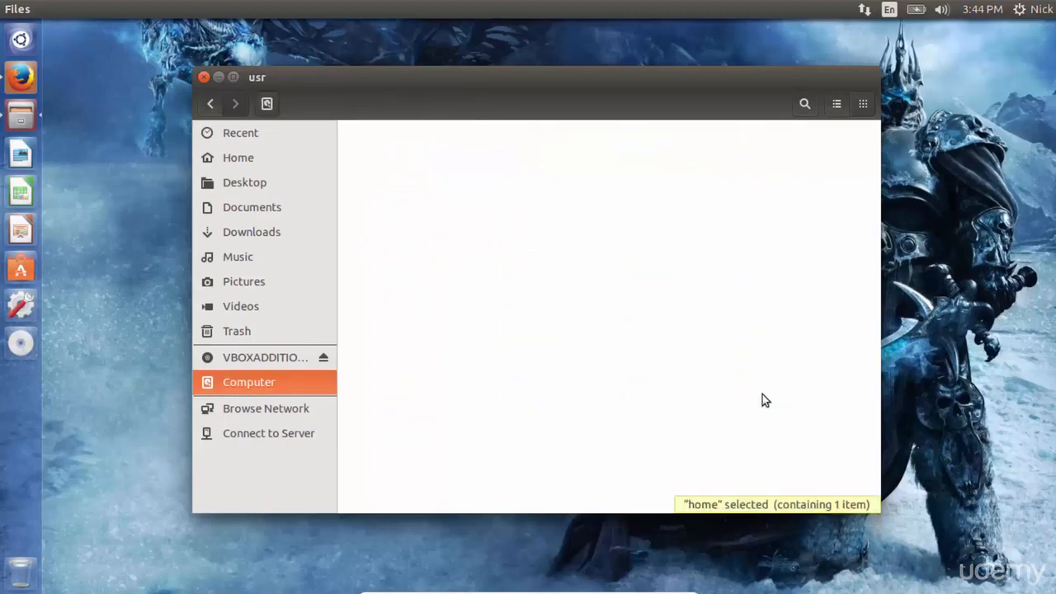
{"action": "double_click", "coordinate": [750, 232]}
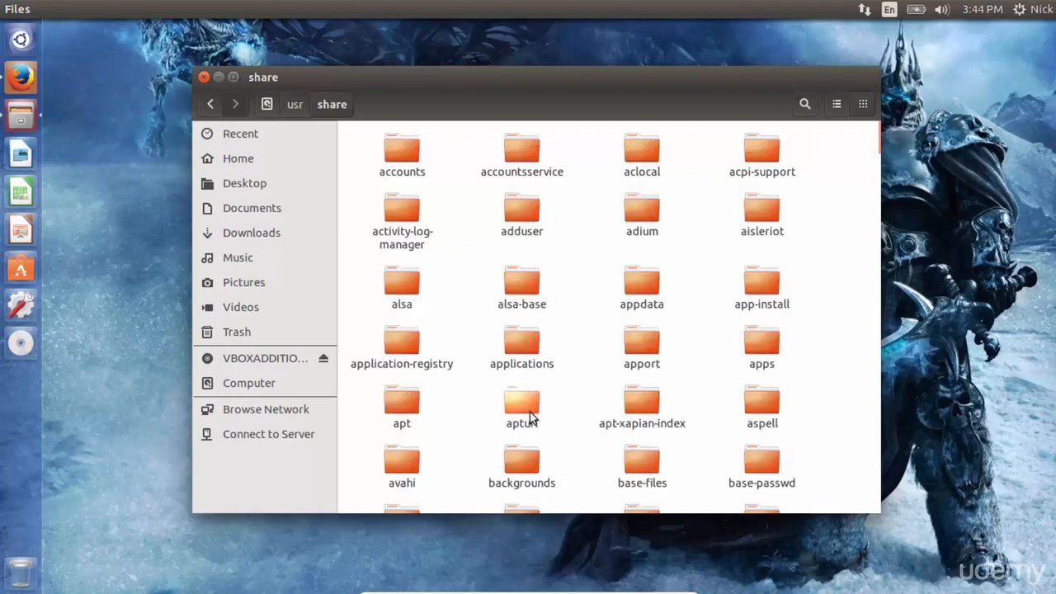
{"action": "double_click", "coordinate": [521, 363]}
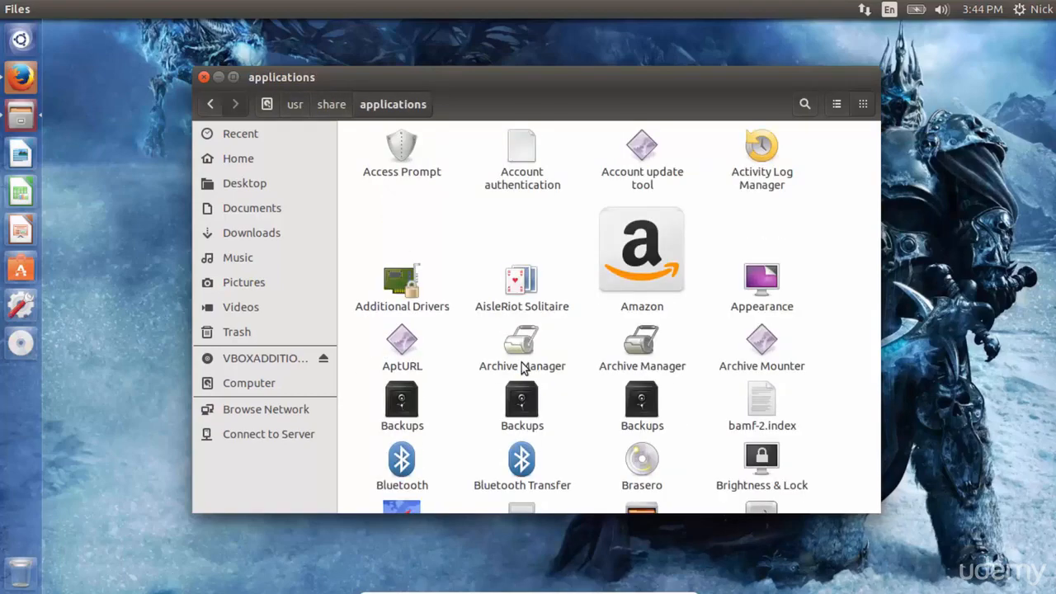
{"action": "scroll", "coordinate": [521, 368], "scroll_direction": "down", "scroll_amount": 15}
{"action": "left_click", "coordinate": [523, 289]}
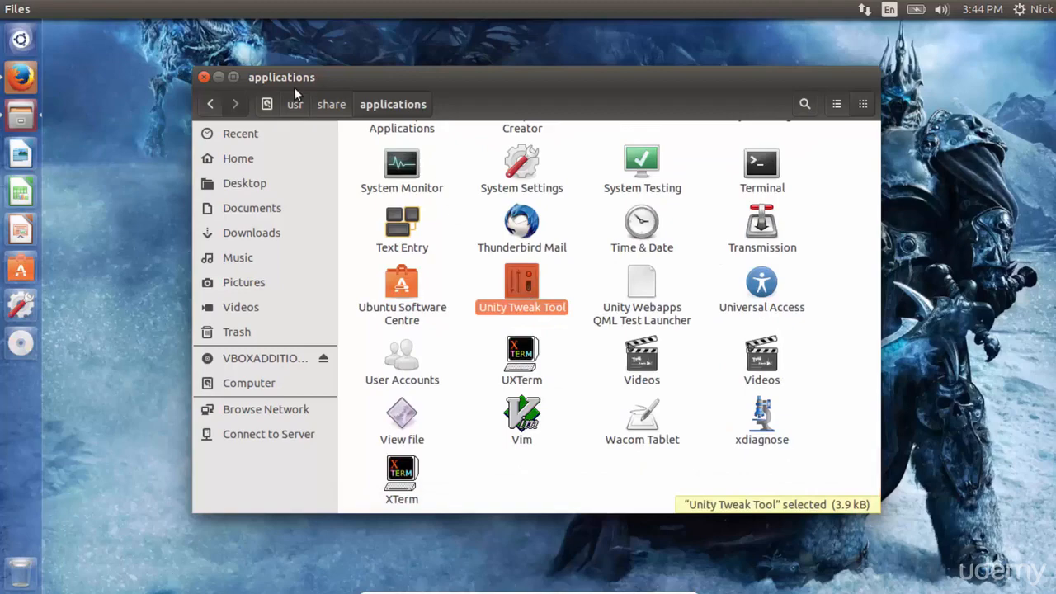
{"action": "key", "text": "Return"}
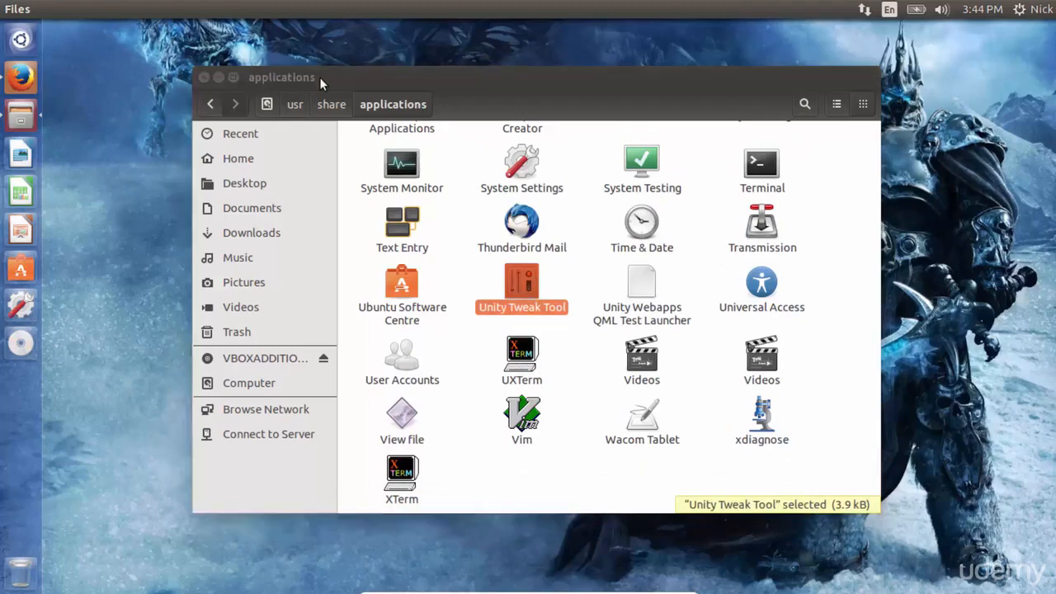
Step: Open the Theme settings, apply Candra-theme-dark after trying Candra-theme, and open the Icons list
{"action": "left_click", "coordinate": [571, 421]}
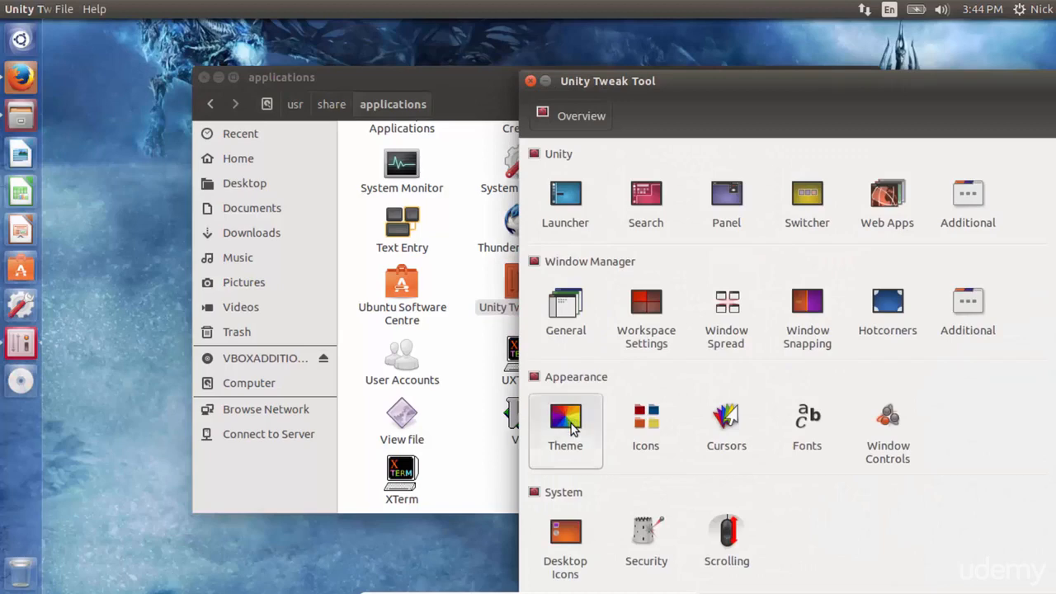
{"action": "left_click", "coordinate": [582, 236]}
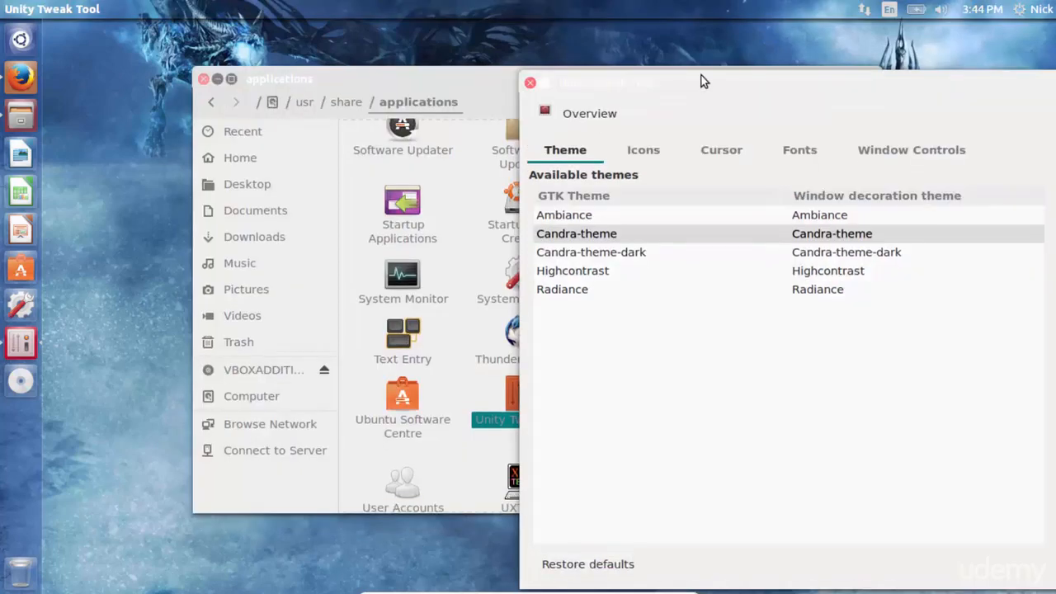
{"action": "left_click_drag", "start_coordinate": [715, 83], "coordinate": [644, 56]}
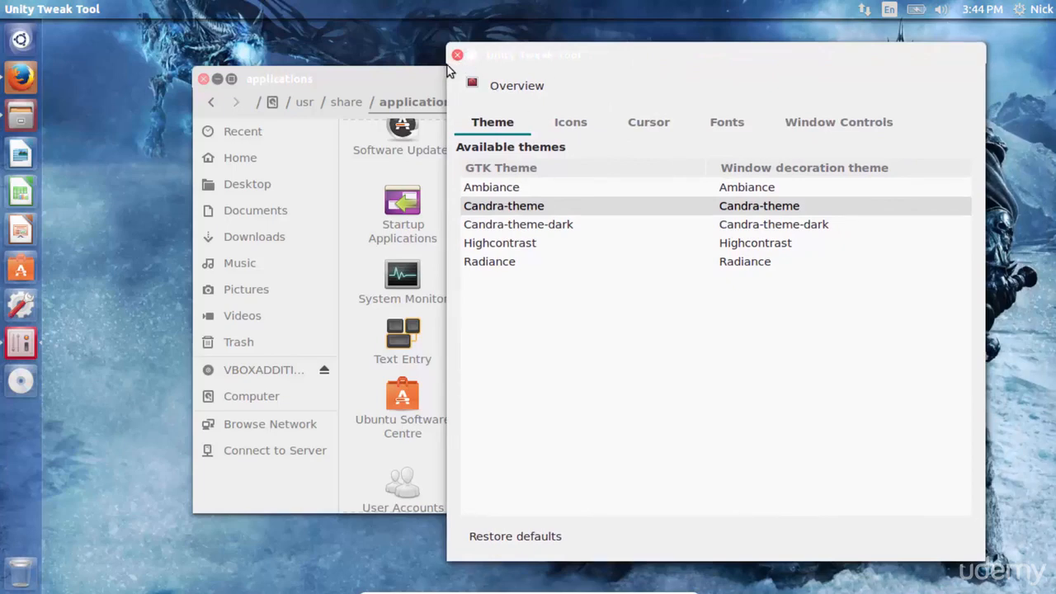
{"action": "left_click", "coordinate": [527, 227]}
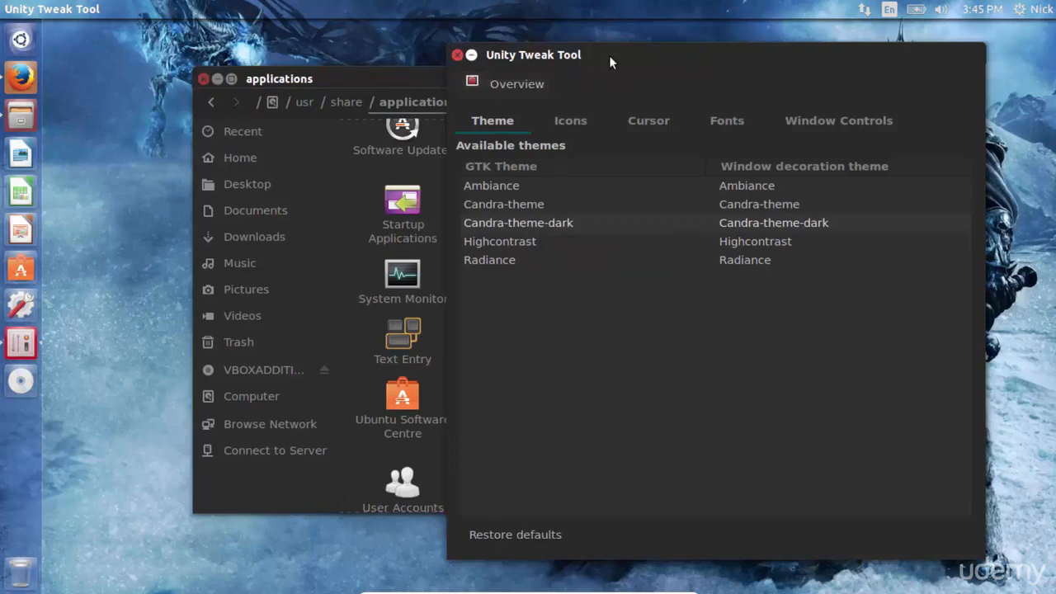
{"action": "left_click", "coordinate": [579, 127]}
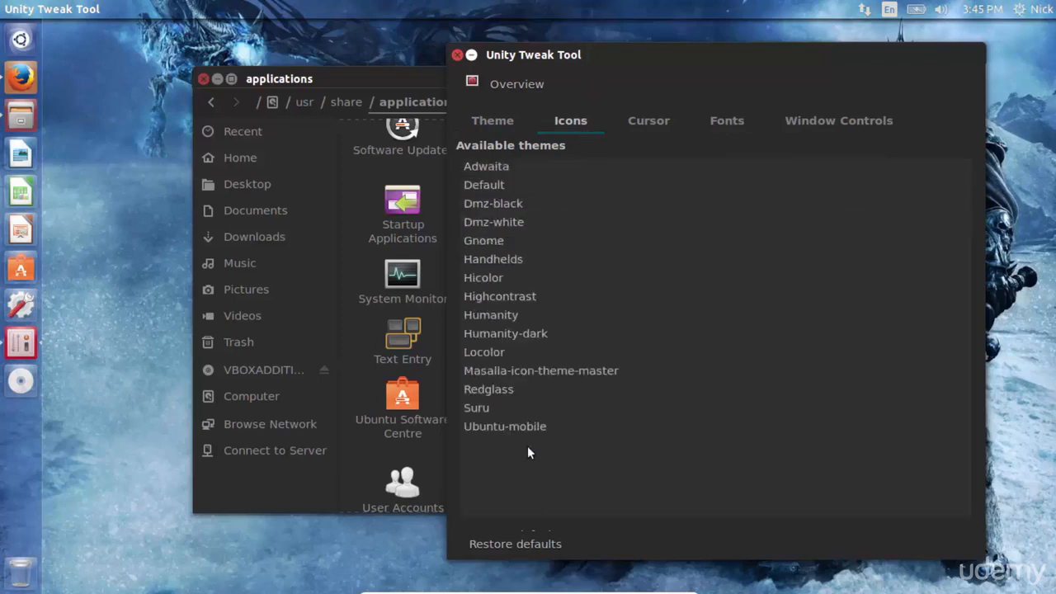
Step: Apply the Masalla-icon-theme-master icon theme and open the Cursor settings
{"action": "left_click", "coordinate": [520, 373]}
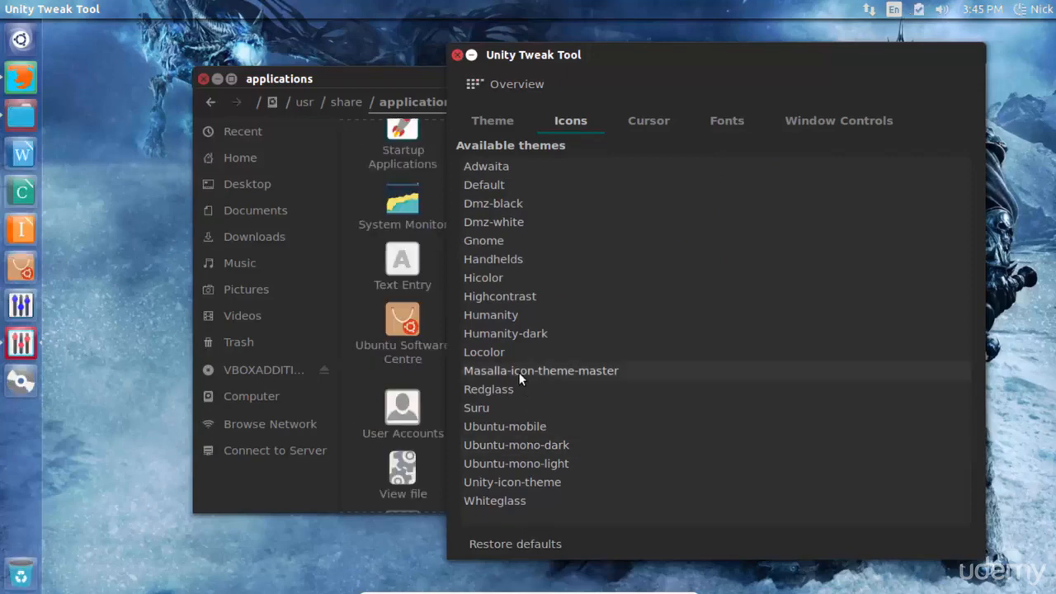
{"action": "left_click", "coordinate": [657, 129]}
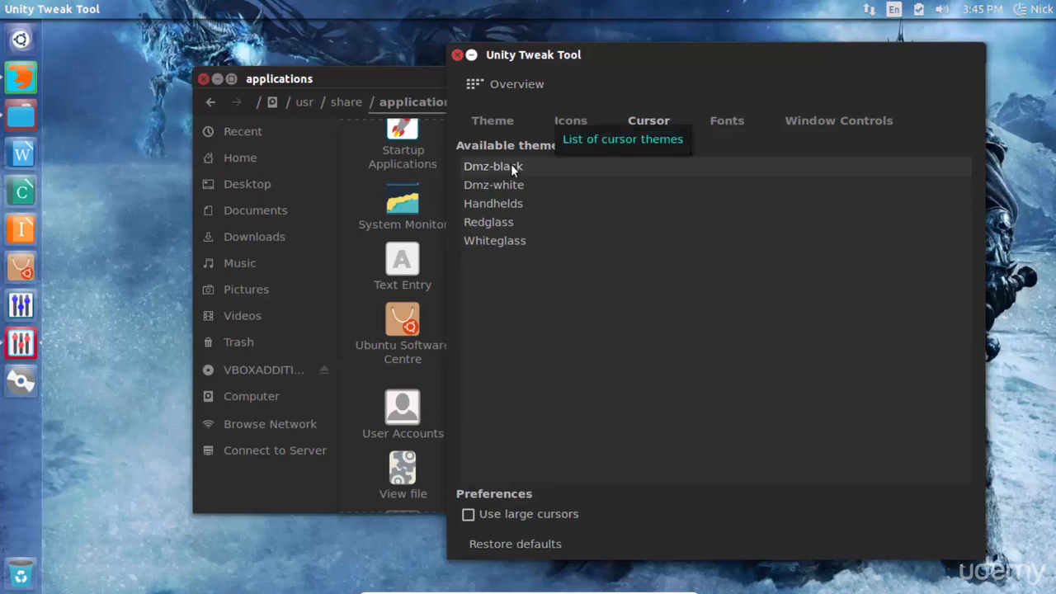
Step: Switch the window controls alignment to Right and back to Left
{"action": "left_click", "coordinate": [821, 124]}
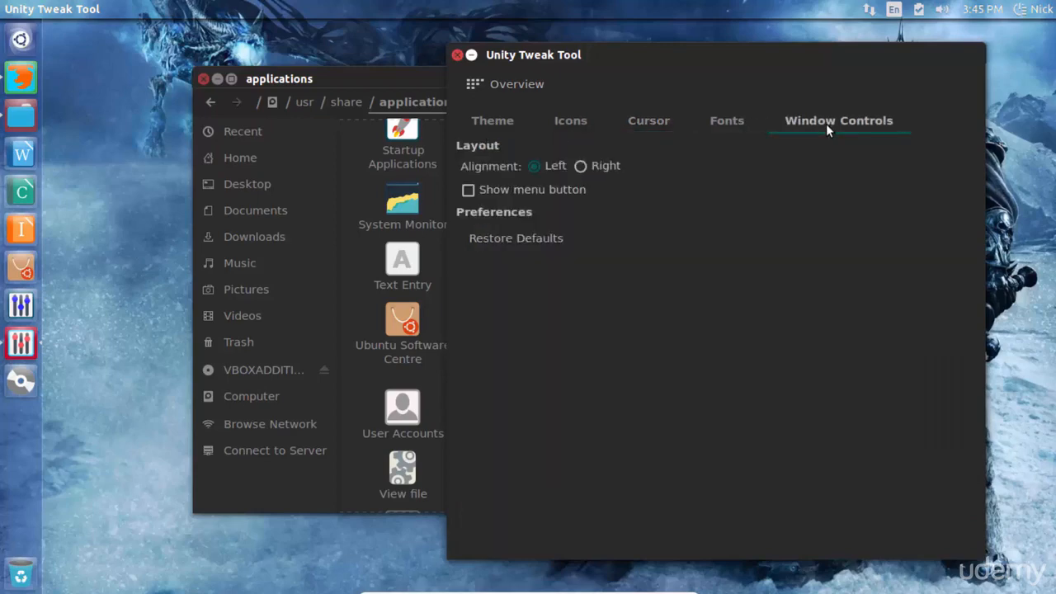
{"action": "left_click", "coordinate": [583, 167]}
{"action": "left_click", "coordinate": [534, 165]}
{"action": "left_click", "coordinate": [583, 166]}
{"action": "left_click", "coordinate": [538, 167]}
Step: Open the Panel settings and drag the panel transparency level to its maximum
{"action": "left_click", "coordinate": [497, 83]}
{"action": "left_click_drag", "start_coordinate": [590, 54], "coordinate": [484, 54]}
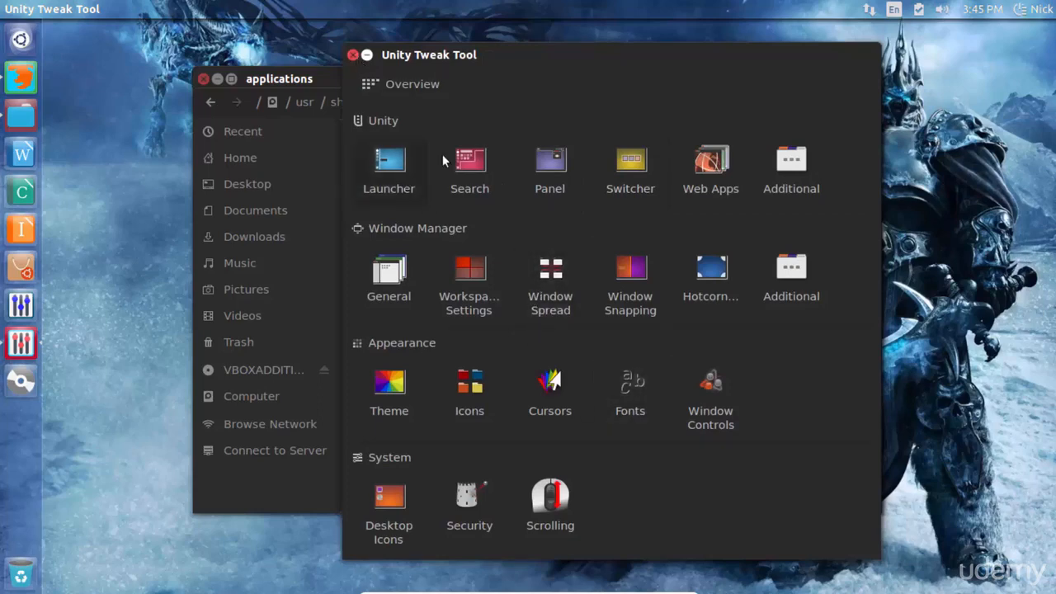
{"action": "left_click", "coordinate": [549, 161]}
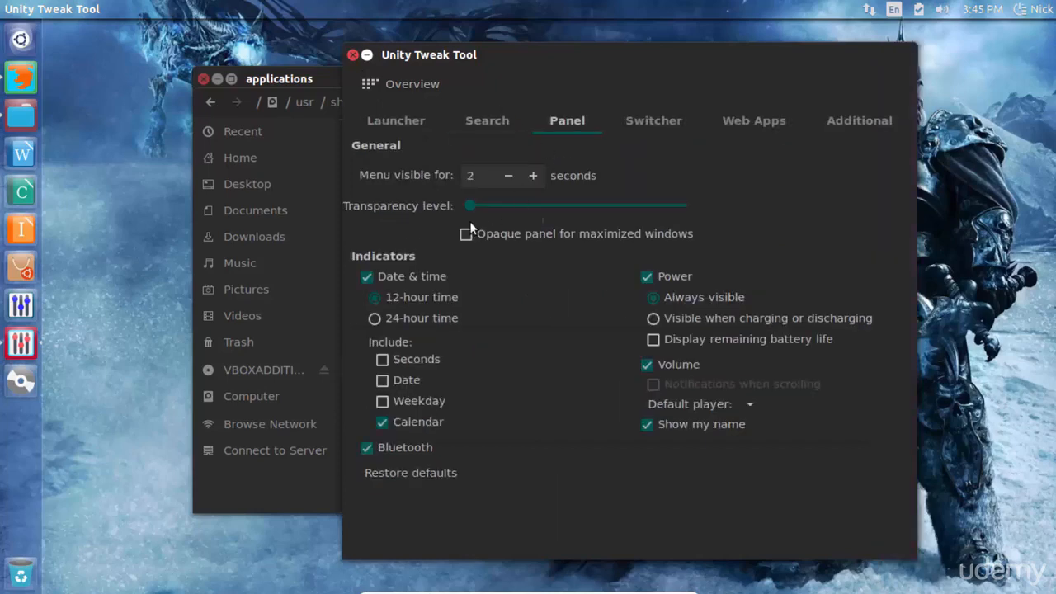
{"action": "left_click_drag", "start_coordinate": [469, 205], "coordinate": [600, 205]}
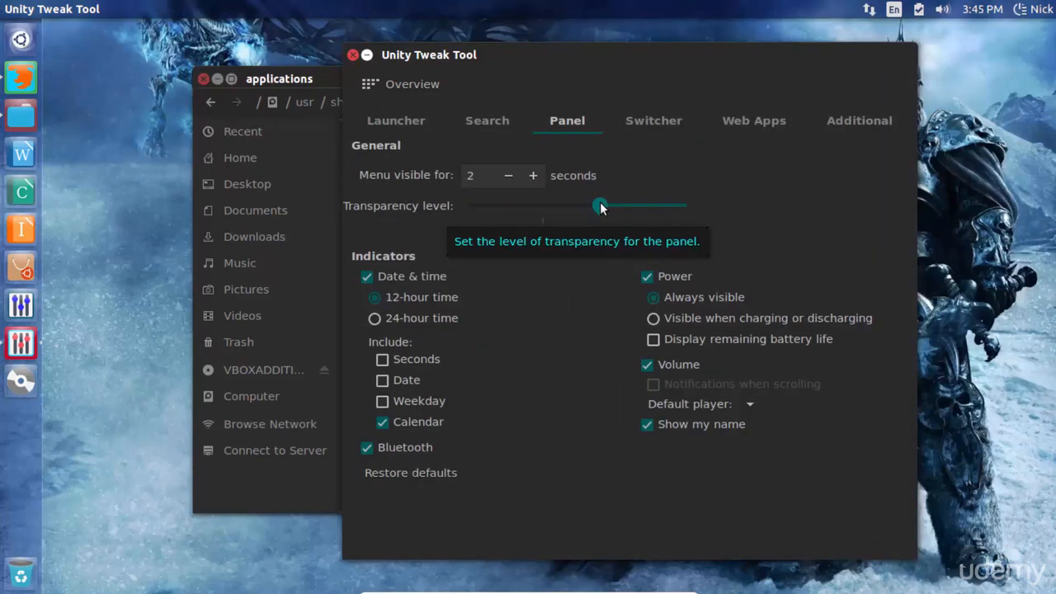
{"action": "left_click", "coordinate": [656, 207]}
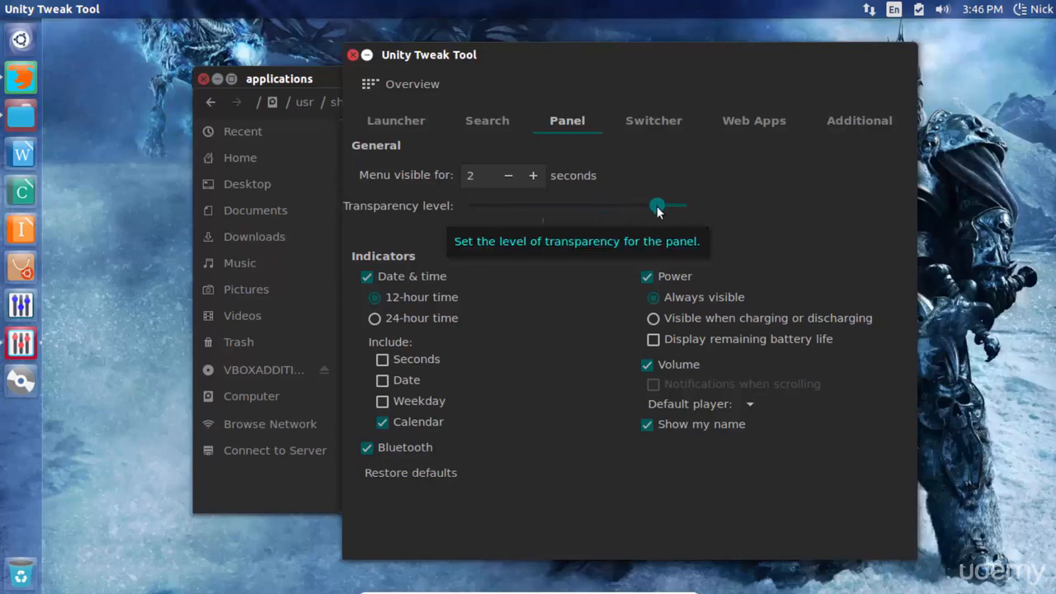
{"action": "left_click_drag", "start_coordinate": [657, 206], "coordinate": [434, 201]}
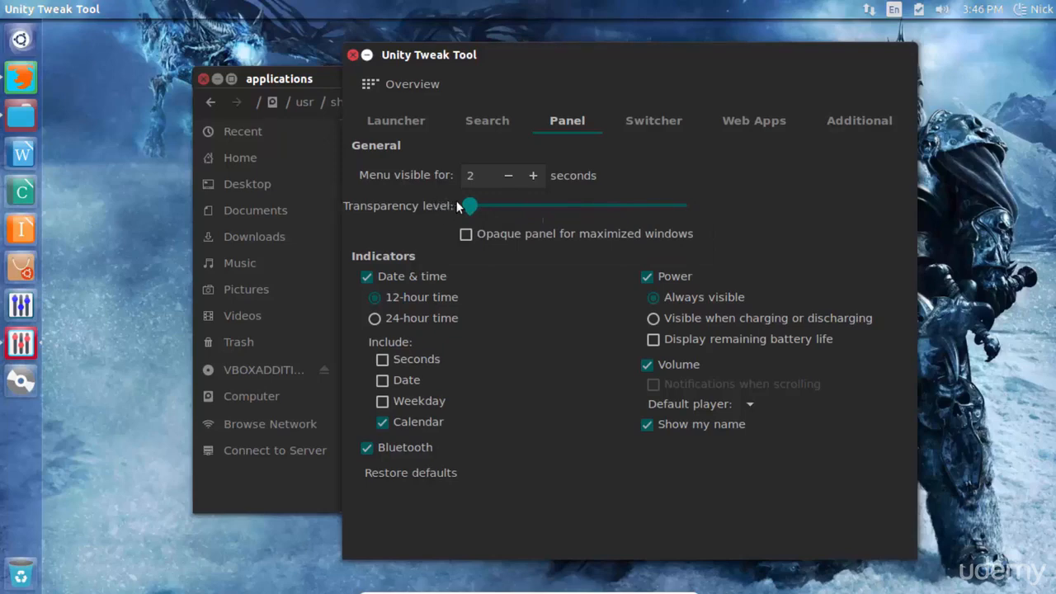
{"action": "left_click_drag", "start_coordinate": [471, 206], "coordinate": [522, 213]}
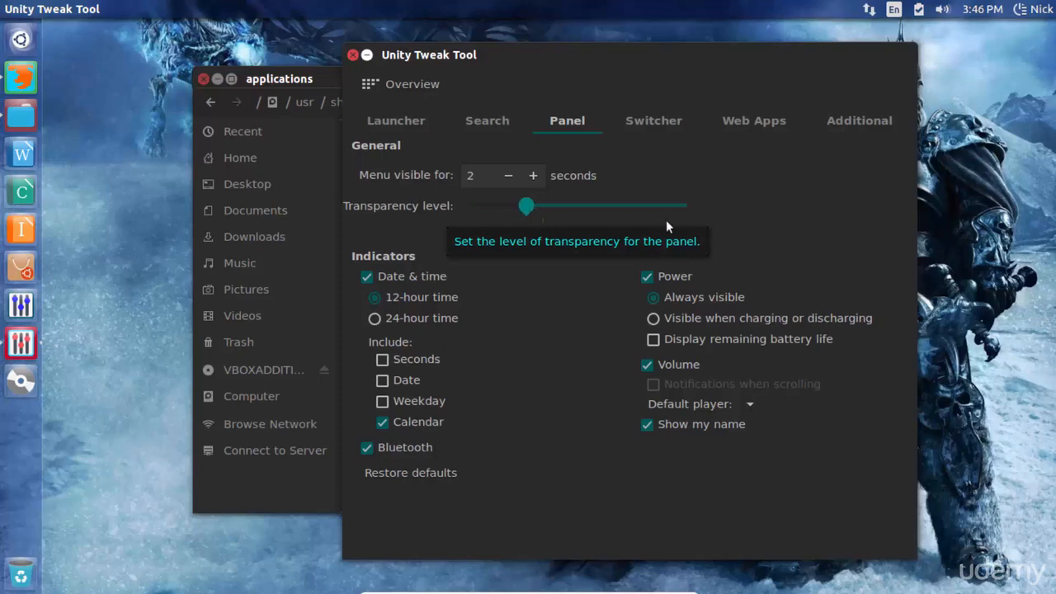
{"action": "left_click_drag", "start_coordinate": [666, 221], "coordinate": [667, 221]}
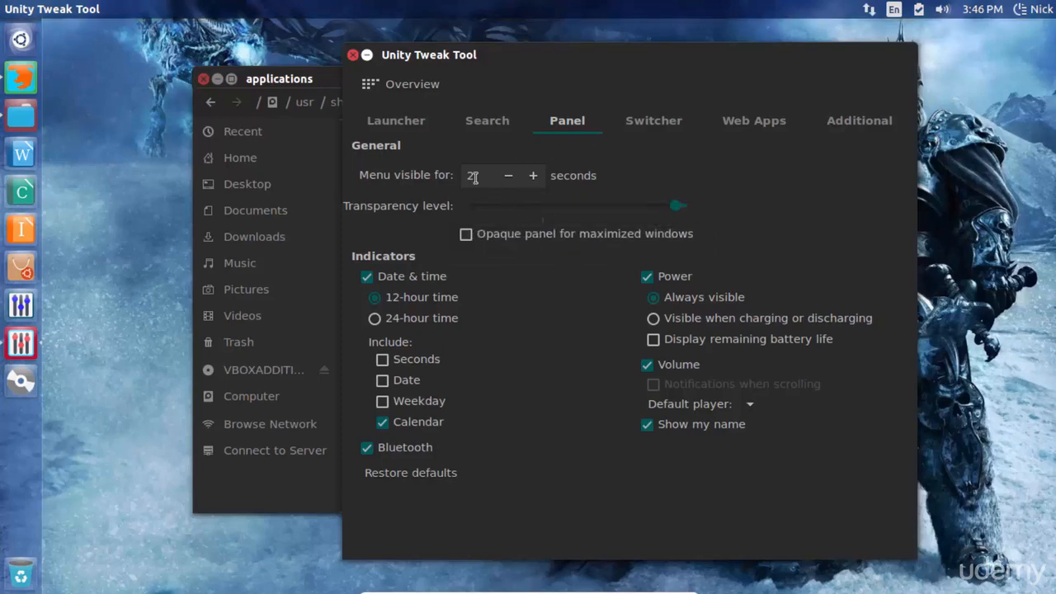
Step: Close Unity Tweak Tool and the applications file manager window
{"action": "left_click", "coordinate": [354, 55]}
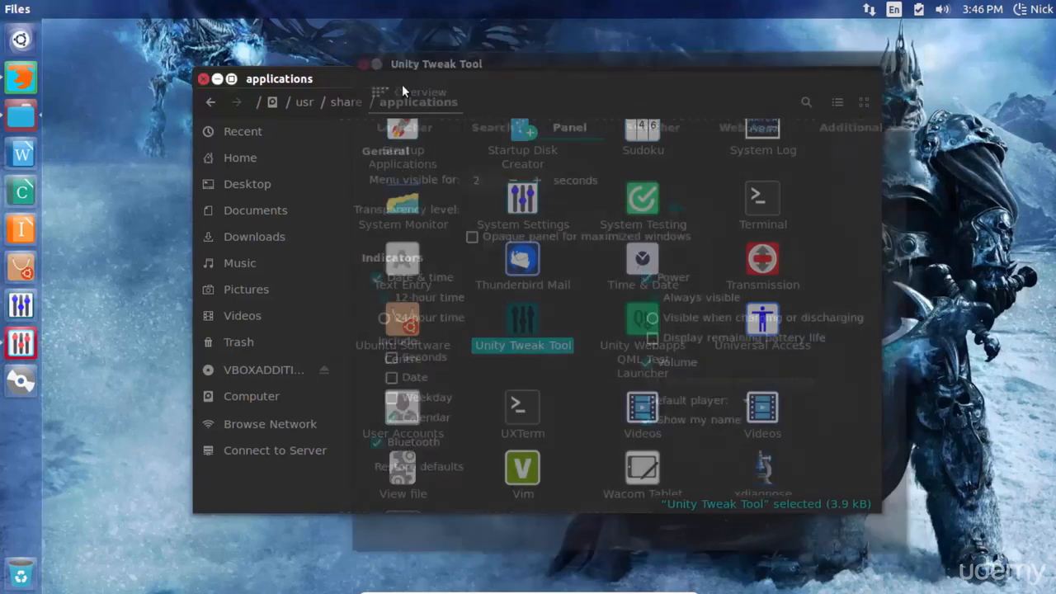
{"action": "left_click_drag", "start_coordinate": [355, 79], "coordinate": [328, 86]}
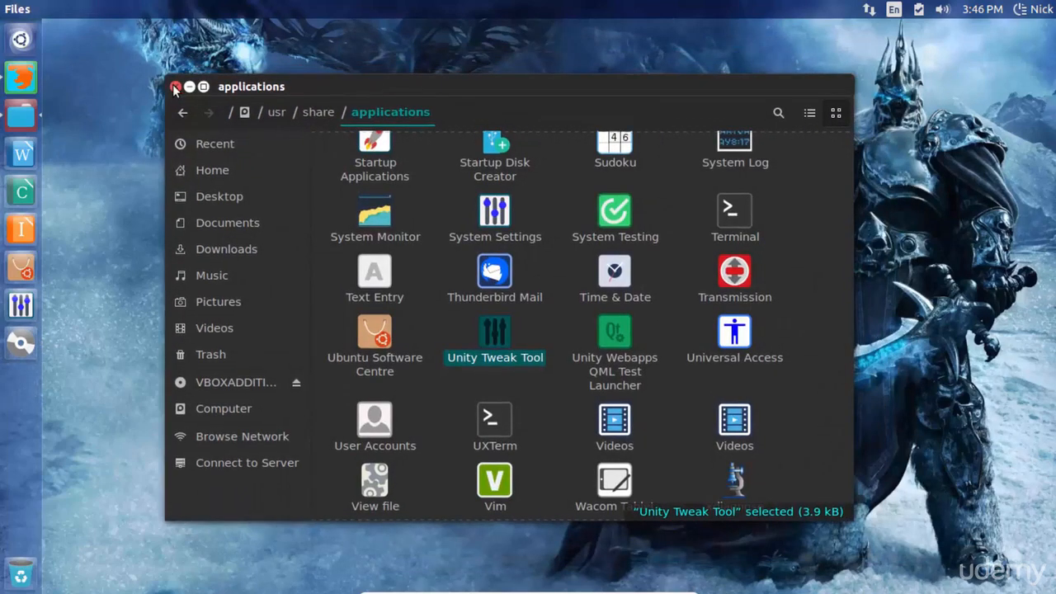
{"action": "key", "text": "ctrl+w"}
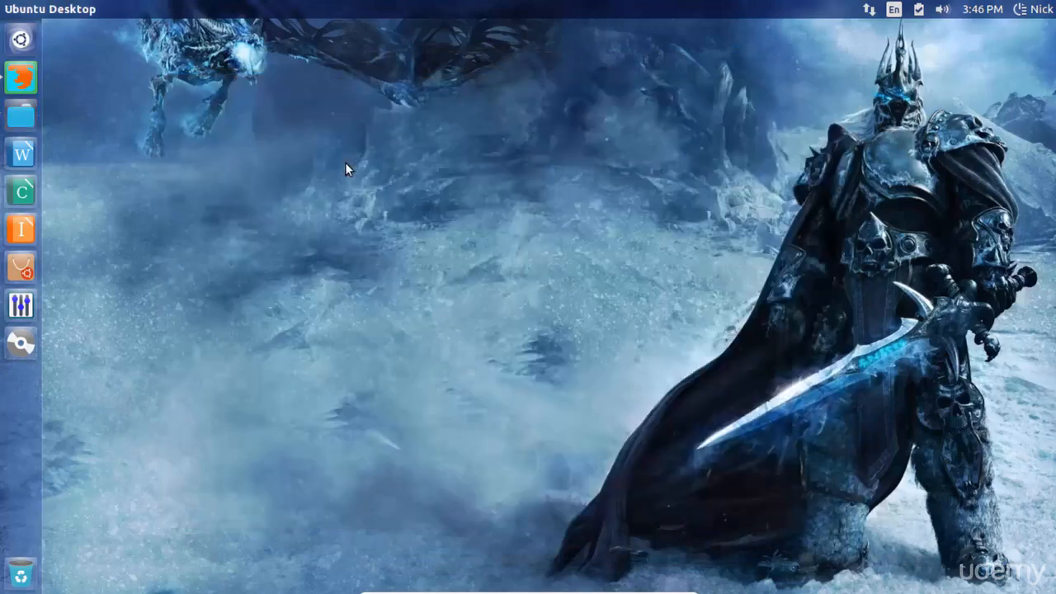
{"action": "right_click", "coordinate": [345, 162]}
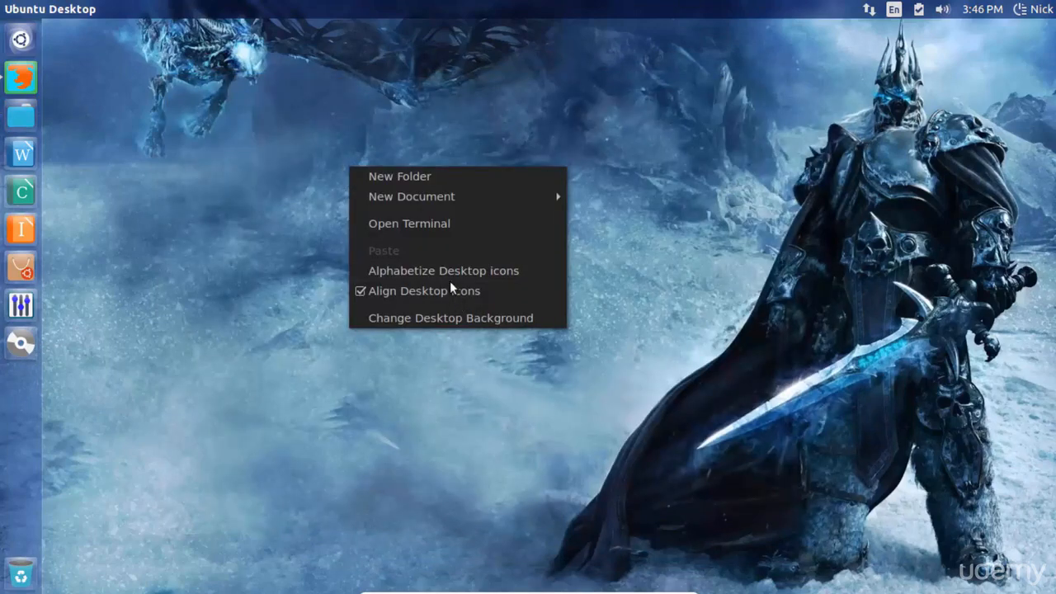
{"action": "left_click", "coordinate": [243, 199]}
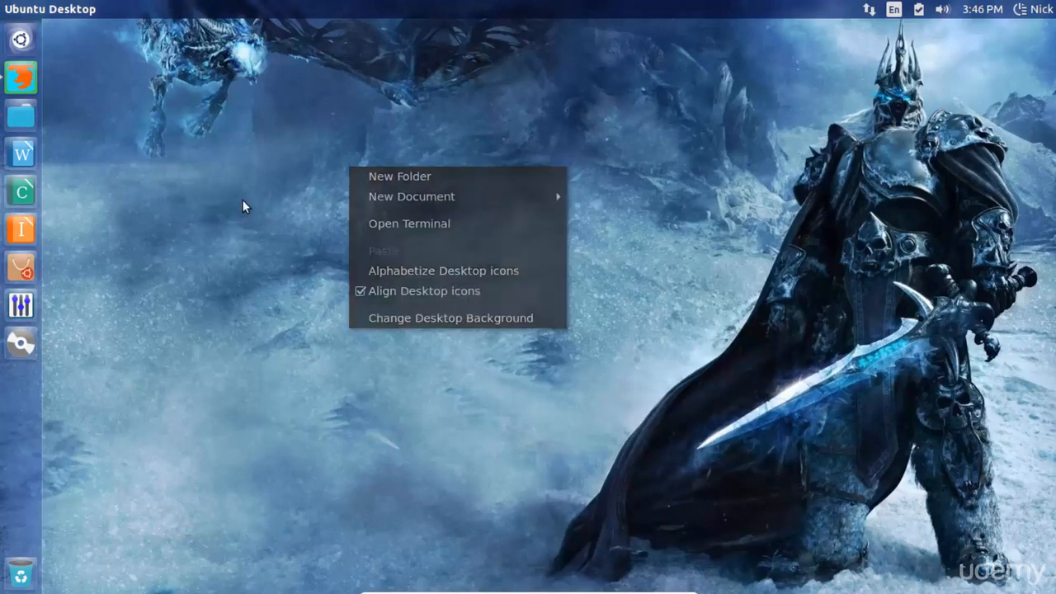
{"action": "left_click", "coordinate": [1036, 12]}
{"action": "left_click", "coordinate": [755, 84]}
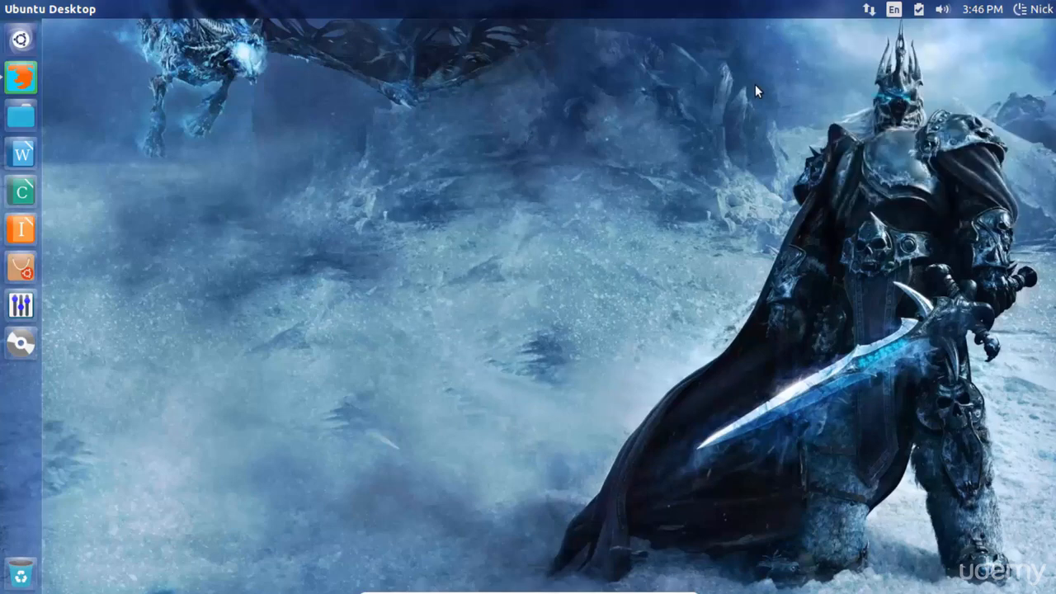